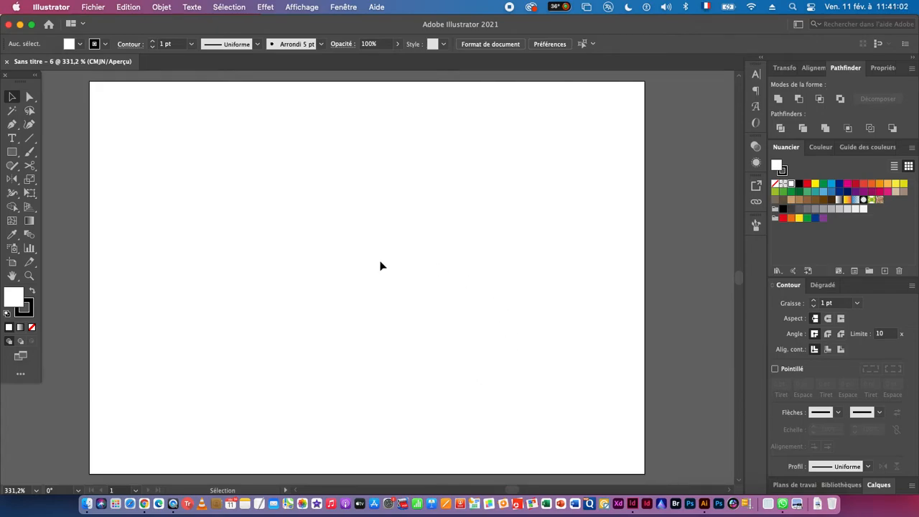
- Draw a straight vertical line with a 1 pt black stroke near the upper part of the artboard
left_click(29, 138)
key("super+space")
left_click_drag(171, 232, 239, 234)
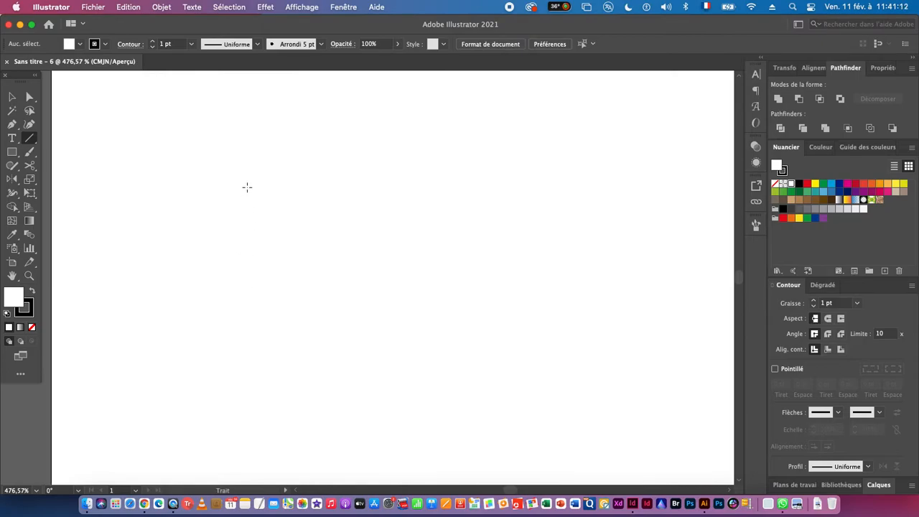
left_click_drag(253, 166, 257, 292)
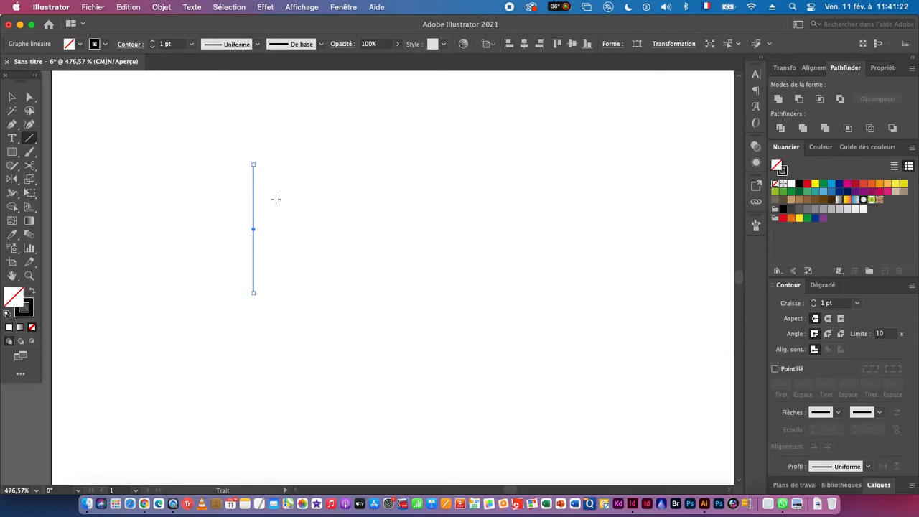
- Sketch a rough AH monogram with serif feet using the Paintbrush, in the artboard's upper-left corner above the vertical line
scroll(282, 220, "up", 5)
left_click(29, 152)
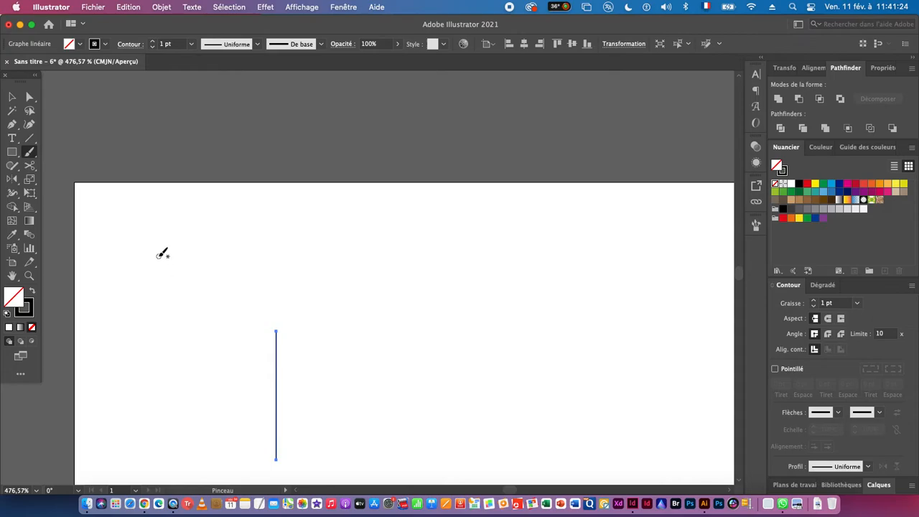
left_click_drag(159, 220, 138, 290)
mouse_move(159, 215)
left_mouse_down()
mouse_move(176, 250)
mouse_move(226, 246)
mouse_move(205, 210)
mouse_move(194, 210)
mouse_move(208, 211)
left_mouse_up()
left_click_drag(141, 290, 148, 292)
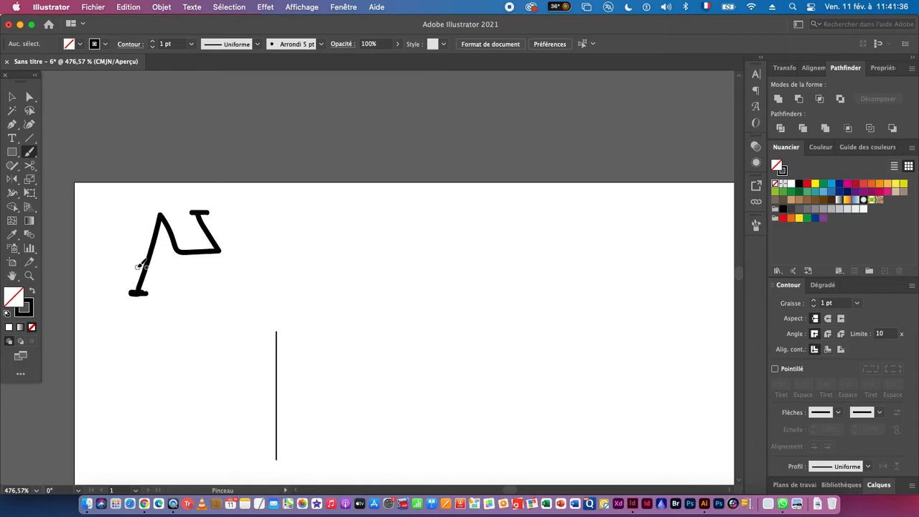
mouse_move(135, 266)
left_mouse_down()
mouse_move(228, 264)
mouse_move(246, 299)
left_mouse_up()
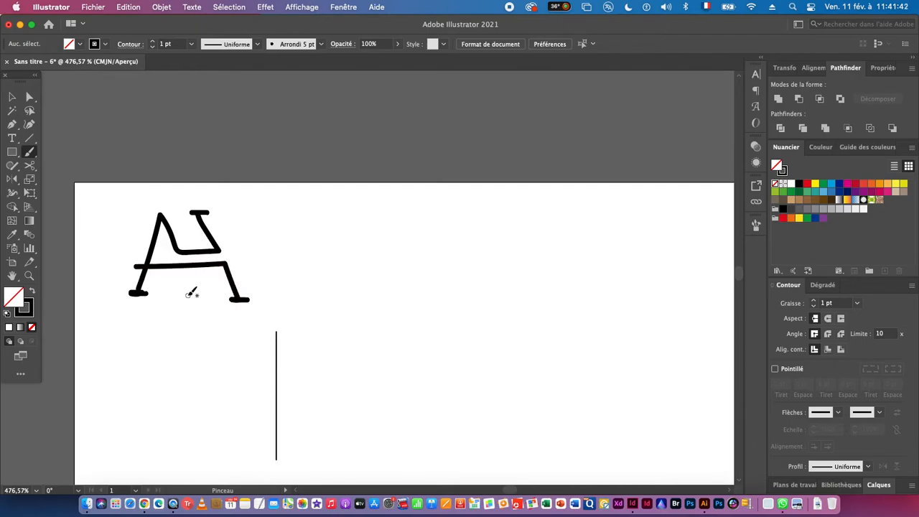
mouse_move(188, 265)
left_mouse_down()
mouse_move(193, 295)
mouse_move(205, 299)
mouse_move(186, 299)
left_mouse_up()
- Move the vertical line slightly lower, farther away from the brush sketch
scroll(298, 316, "down", 3)
scroll(297, 316, "right", 3)
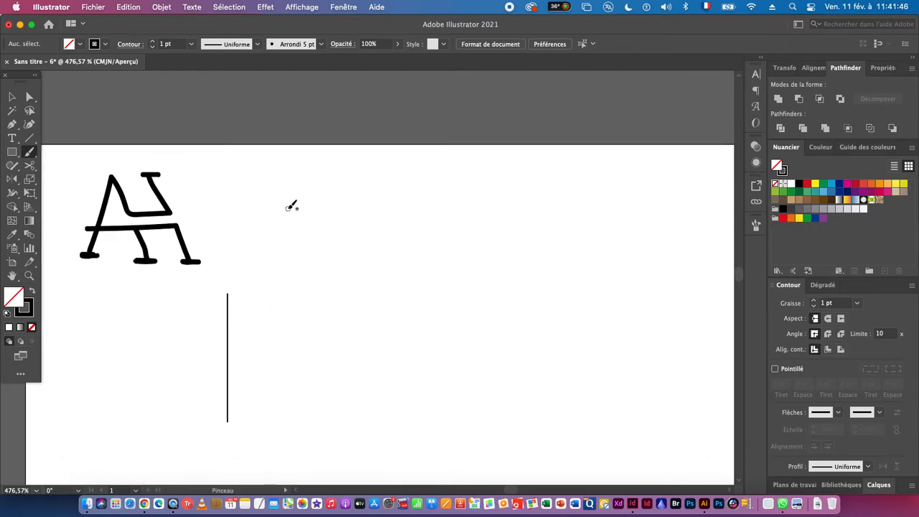
key("space")
left_click_drag(254, 286, 293, 197)
left_click(12, 96)
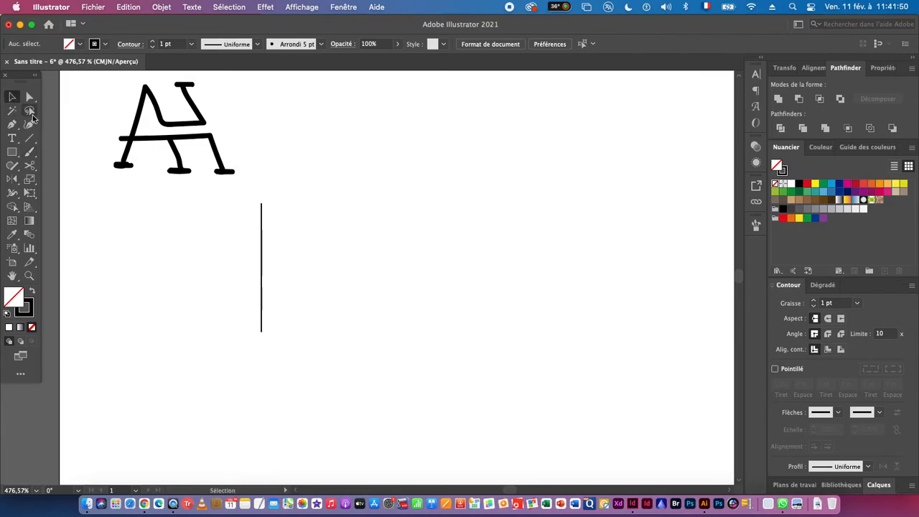
left_click(262, 257)
left_click_drag(262, 257, 257, 312)
- Rotate the vertical line by -20° about its upper end point
key("space")
left_click_drag(291, 365, 279, 326)
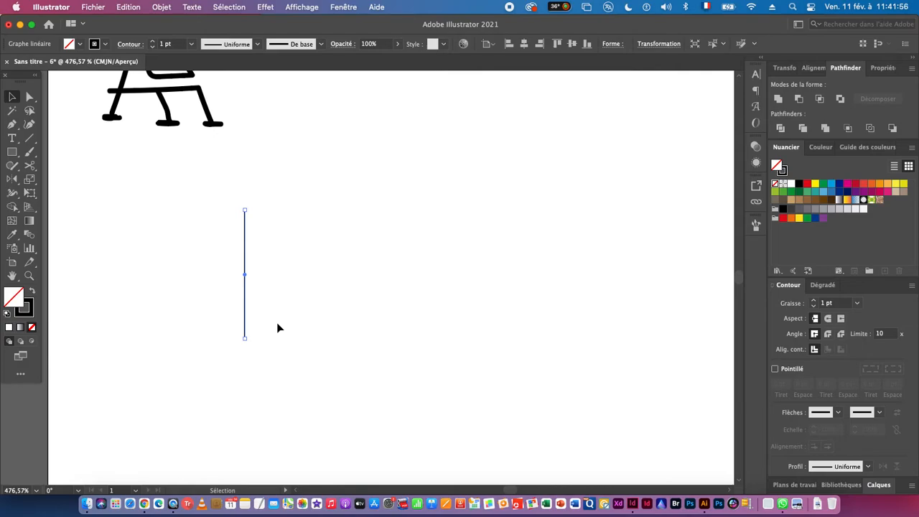
key("space")
left_click_drag(306, 305, 327, 352)
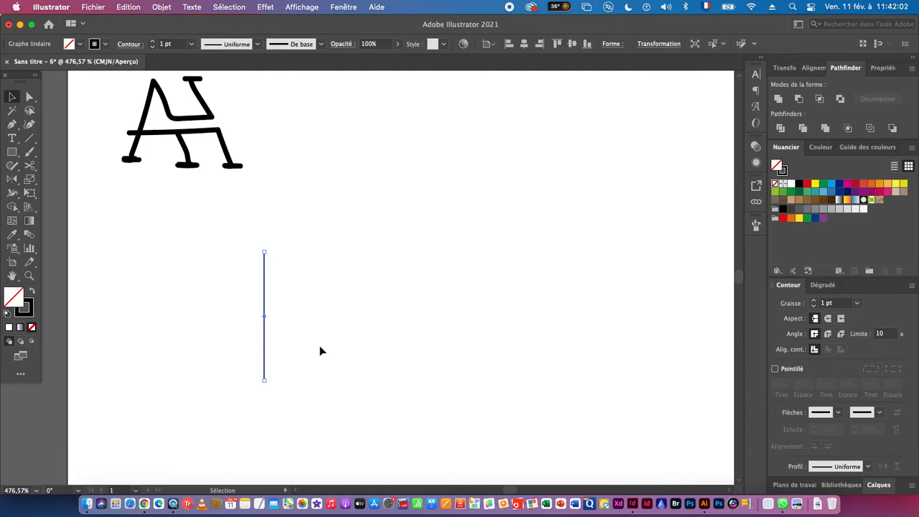
key("r")
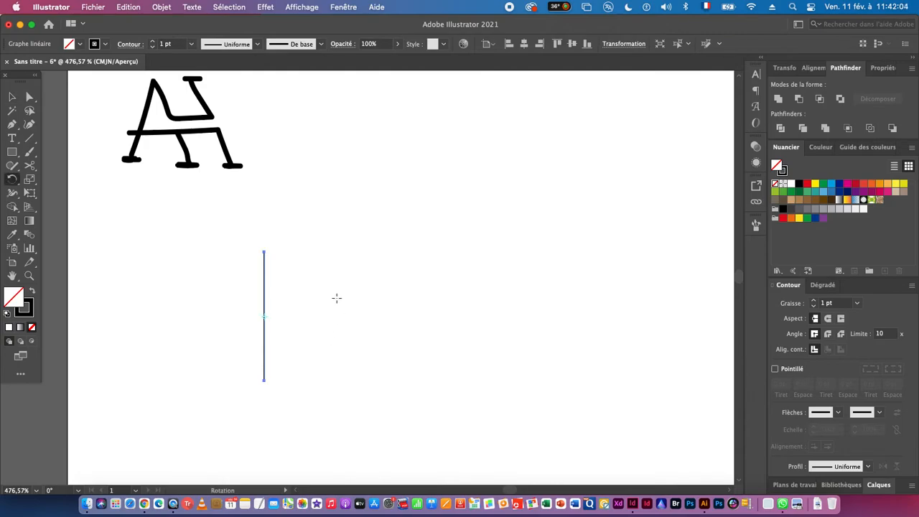
left_click(264, 250, "alt")
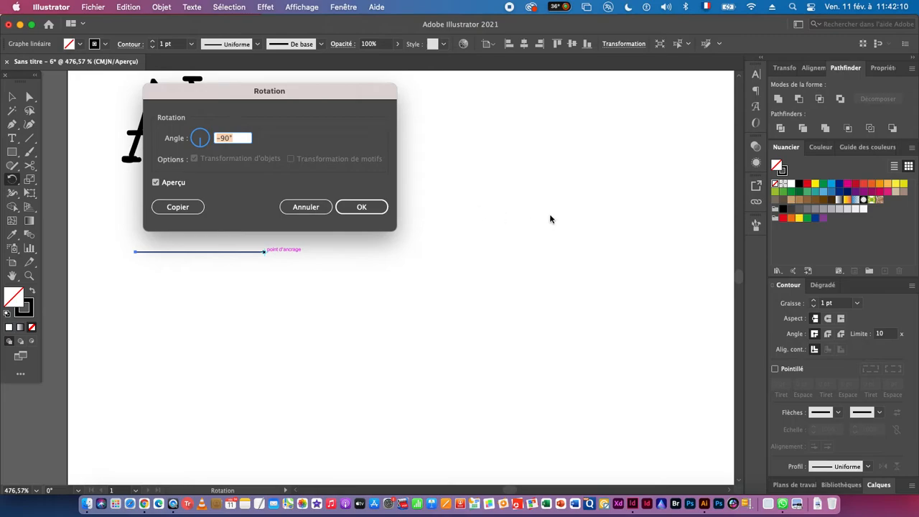
type("-20")
key("Tab")
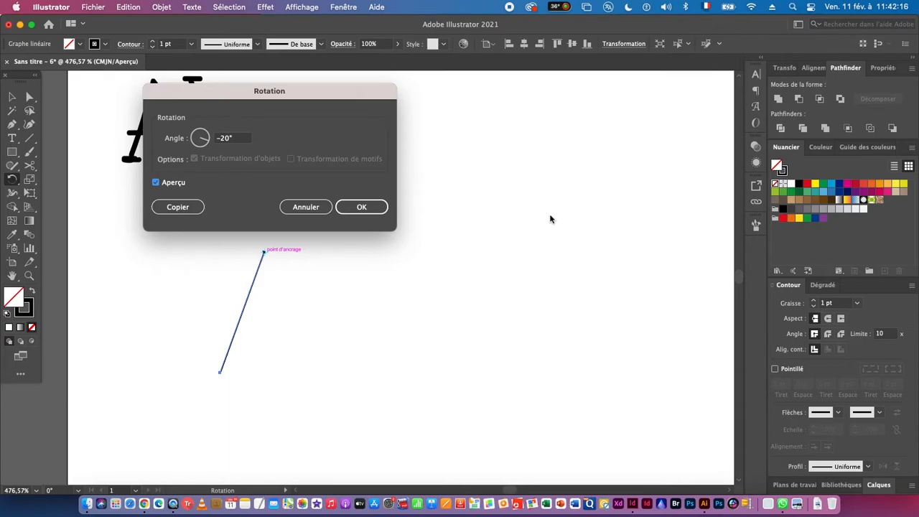
left_click(362, 207)
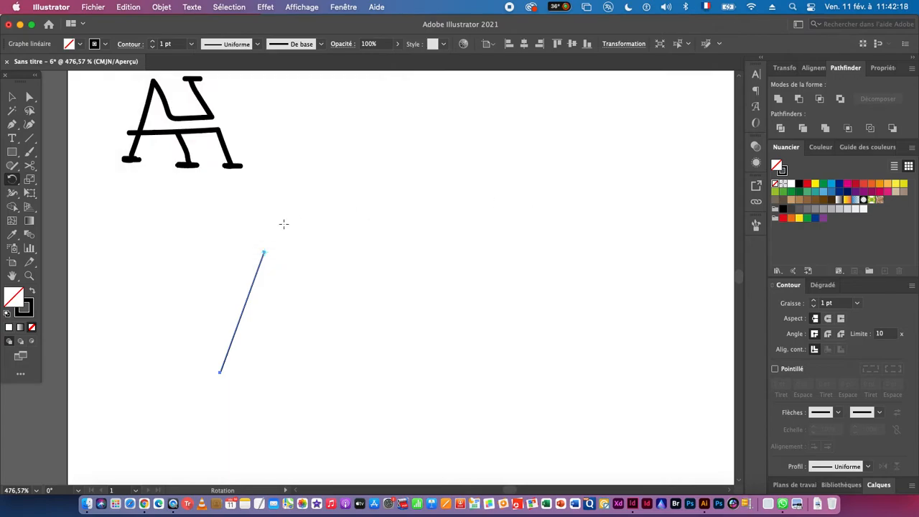
- Reflect a copy of the slanted line across a vertical axis through its upper end point
left_click_drag(12, 179, 52, 195)
left_click(264, 252, "alt")
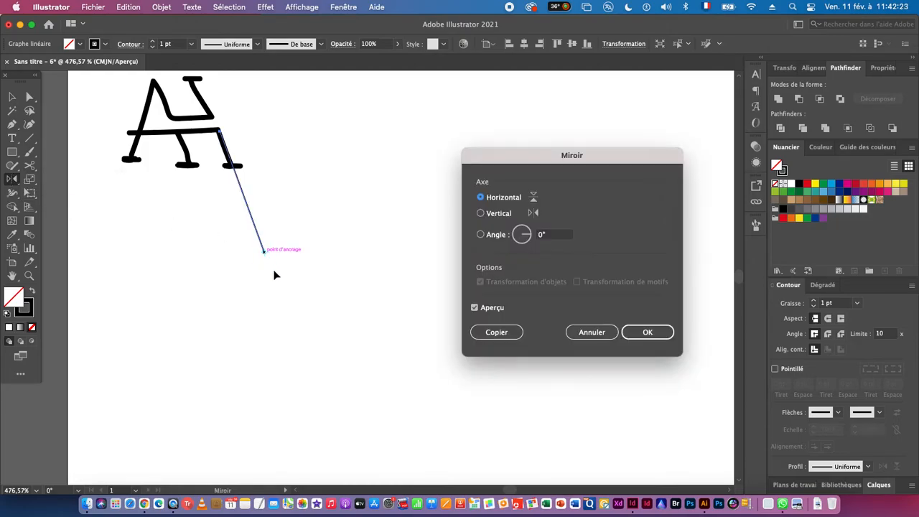
left_click(496, 214)
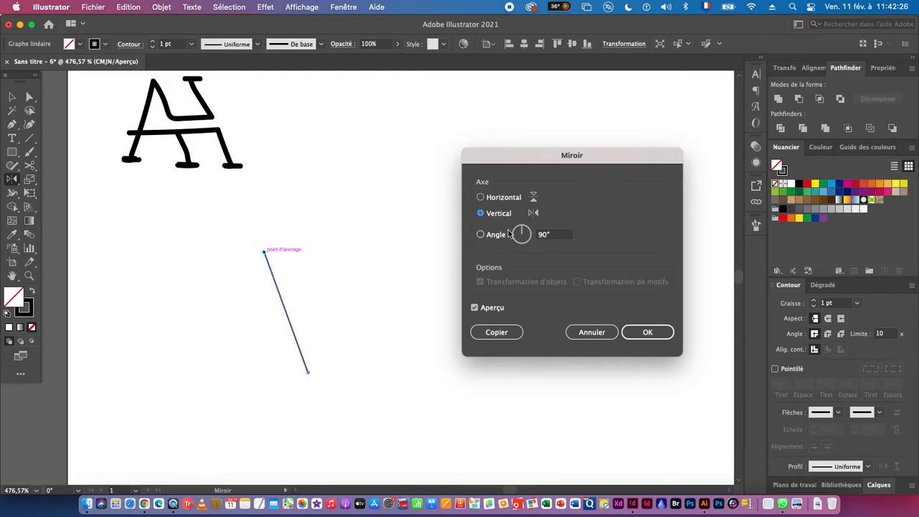
left_click(499, 333)
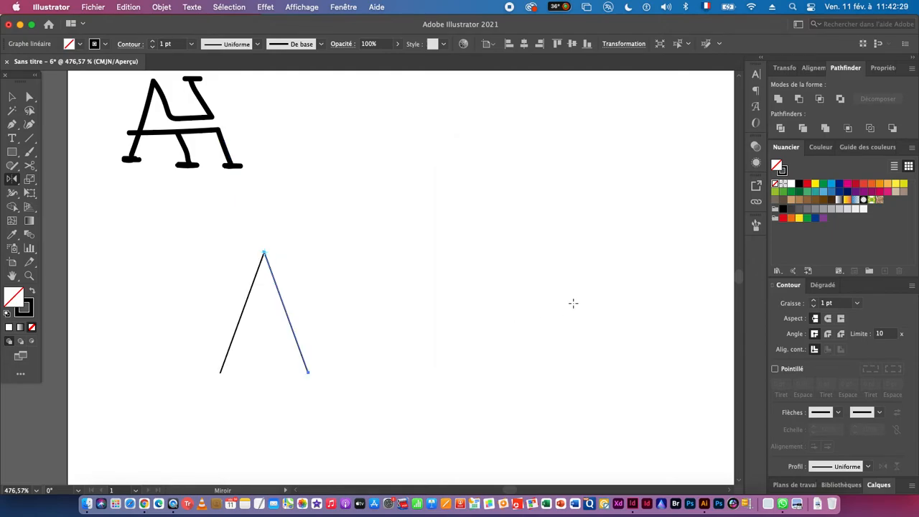
- Select both slanted lines and check their overall width in the object properties
left_click(12, 96)
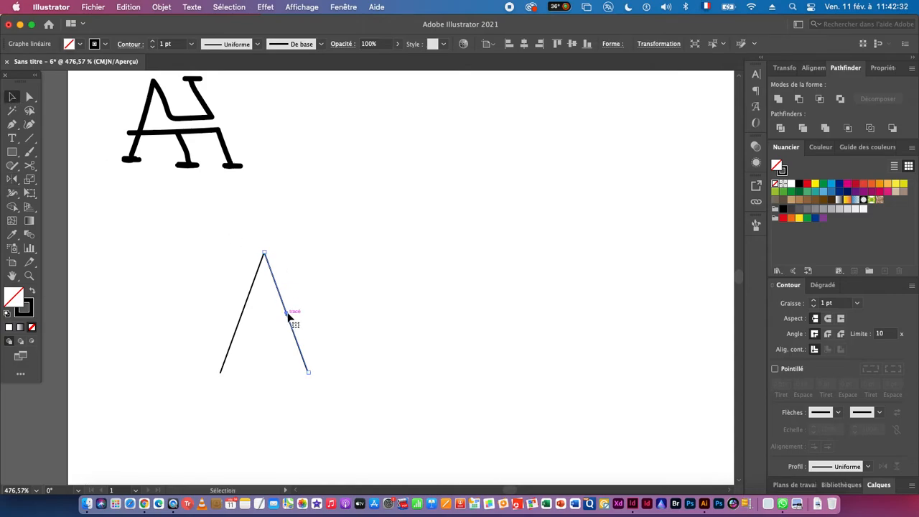
key("super+space")
left_click_drag(231, 401, 352, 365)
left_click_drag(190, 230, 465, 302)
left_click_drag(520, 360, 345, 352)
left_click_drag(527, 359, 458, 364)
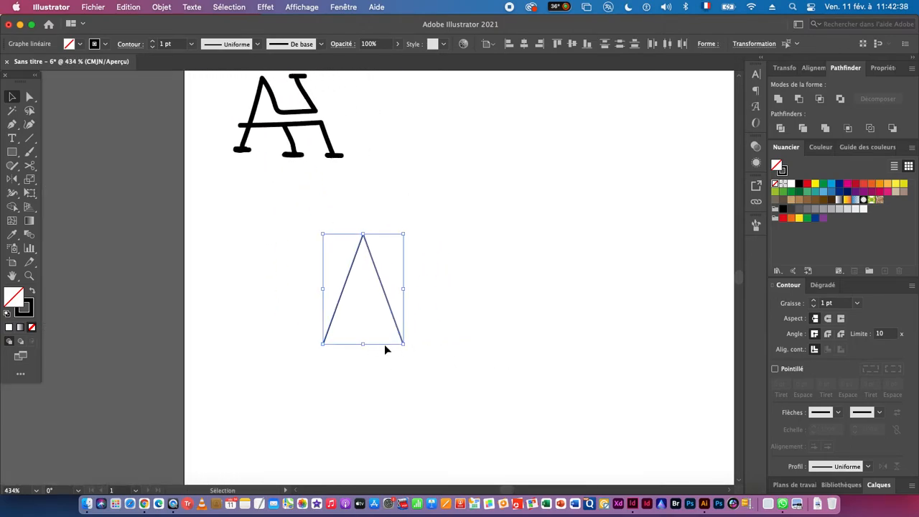
left_click_drag(550, 352, 467, 349)
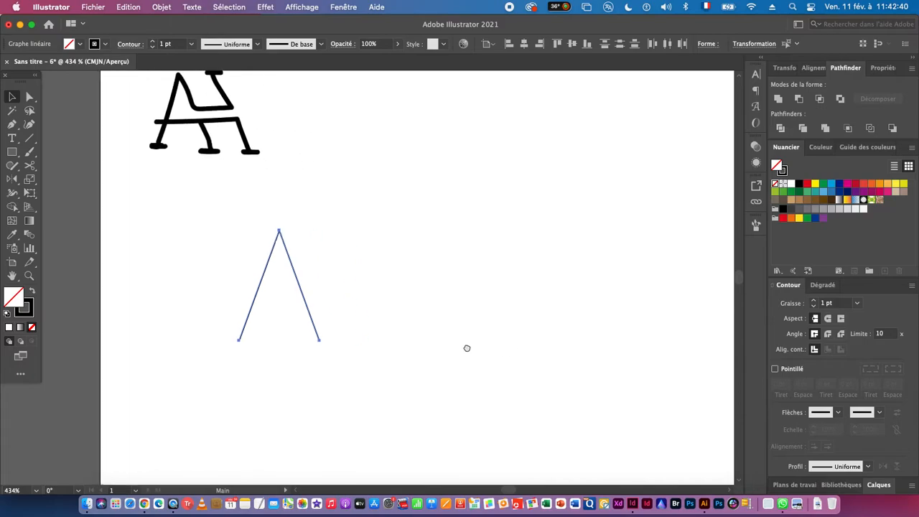
left_click(883, 67)
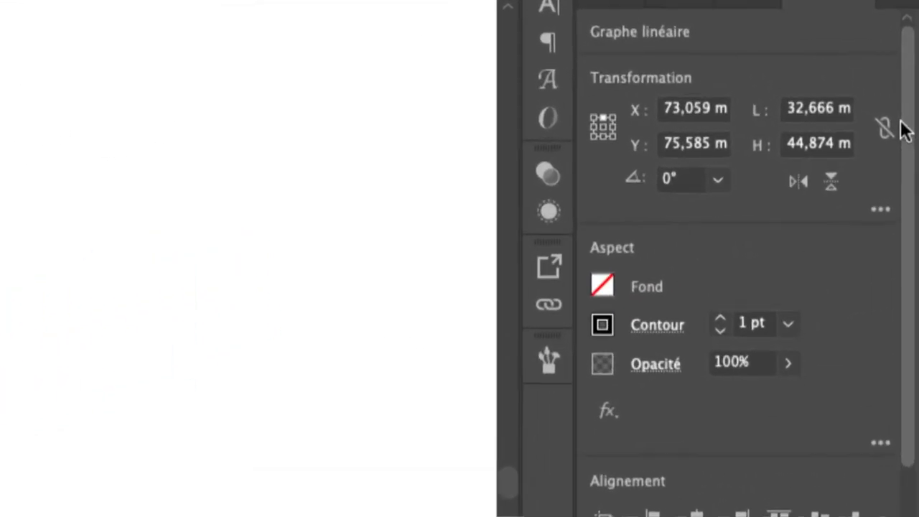
left_click(831, 108)
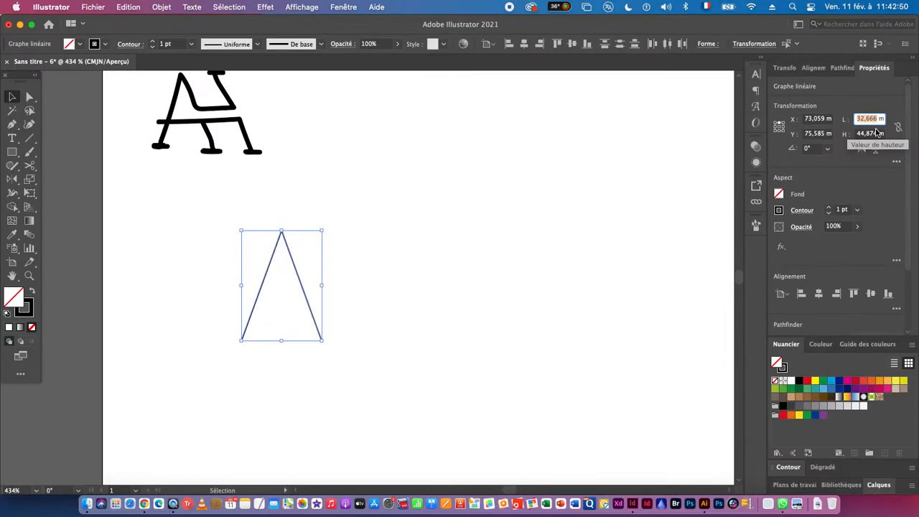
- Copy the A's right leg with a move of 30 mm horizontally and 0 mm vertically
left_click_drag(303, 316, 301, 318)
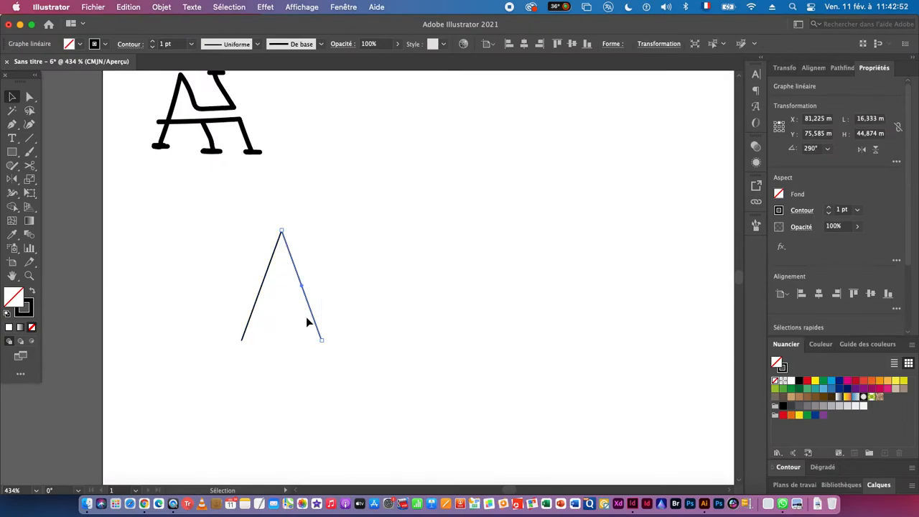
key("Return")
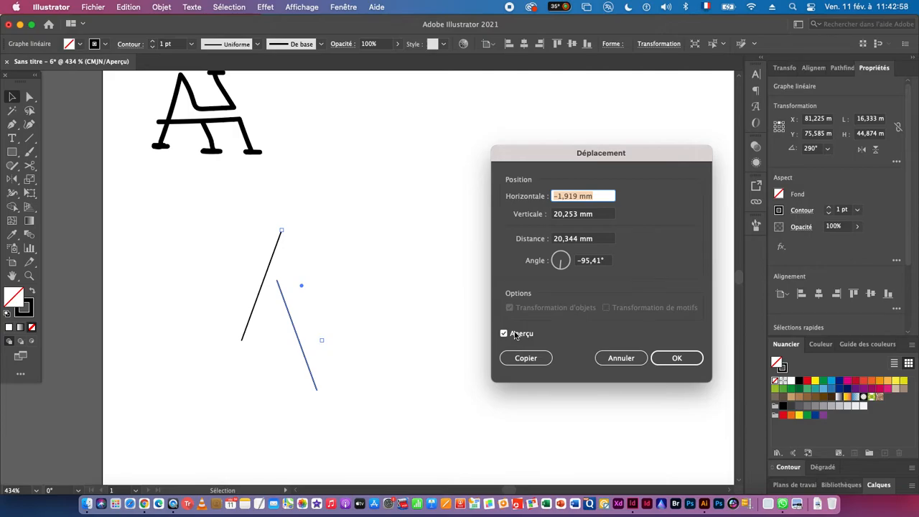
type("30")
key("Tab")
type("0")
key("Tab")
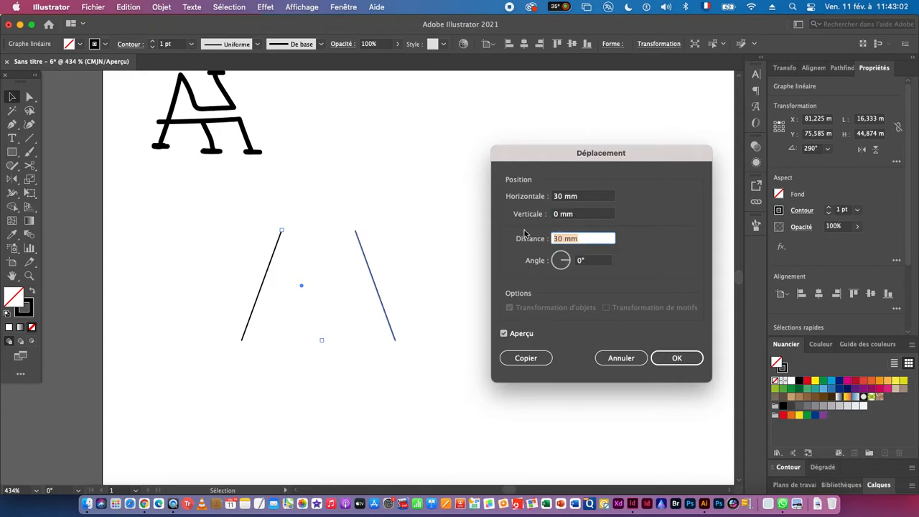
left_click(524, 358)
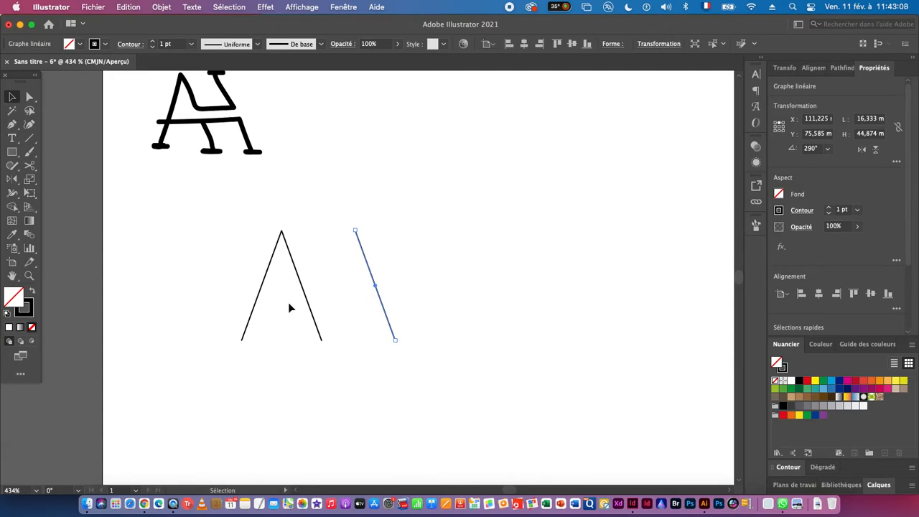
- Draw a horizontal crossbar about 47 mm long from the midpoint of the rightmost slanted line to the A's left leg
left_click(28, 140)
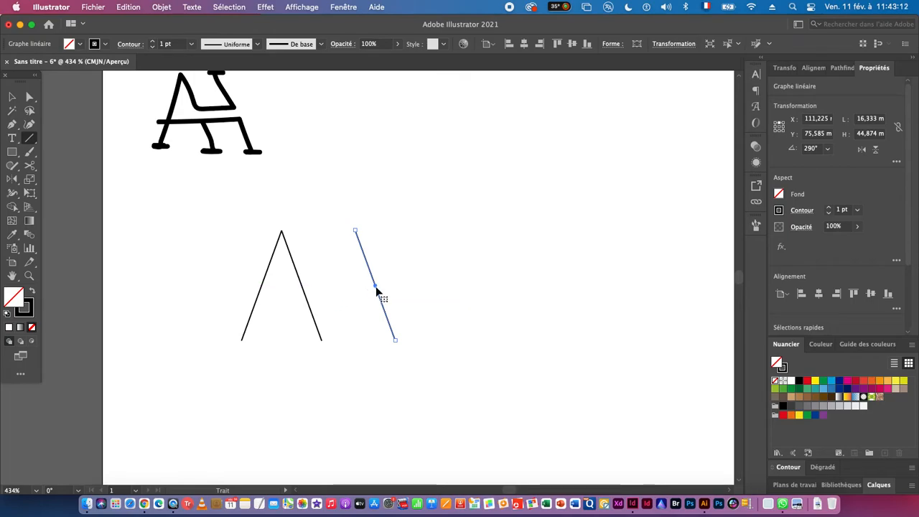
key("super+shift+a")
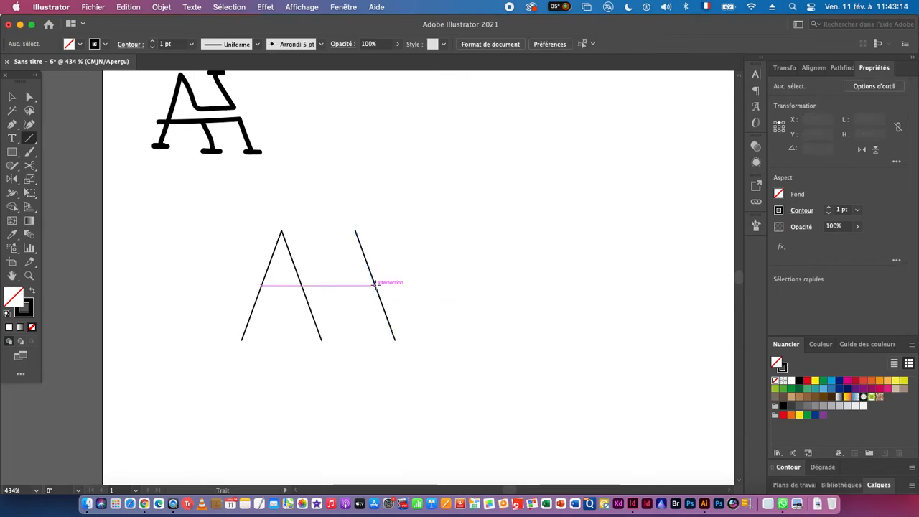
left_click_drag(374, 285, 261, 290)
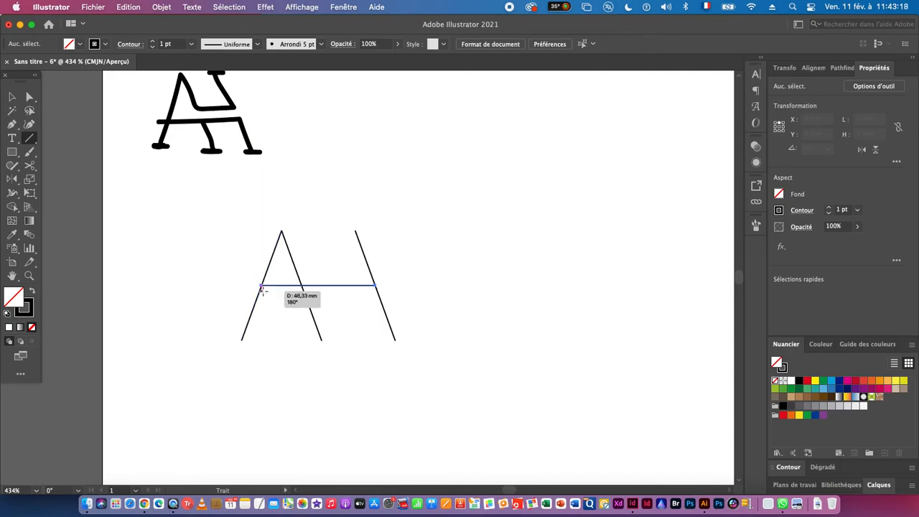
left_click_drag(261, 289, 260, 286)
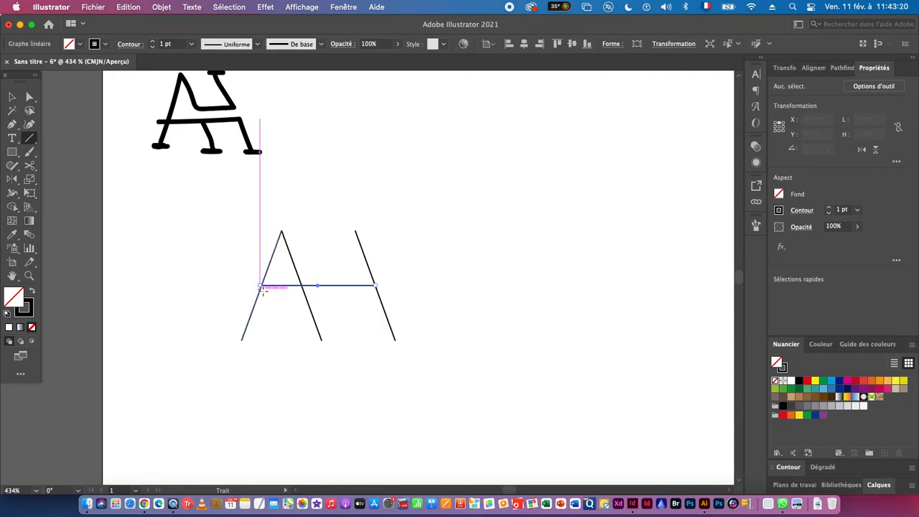
key("v")
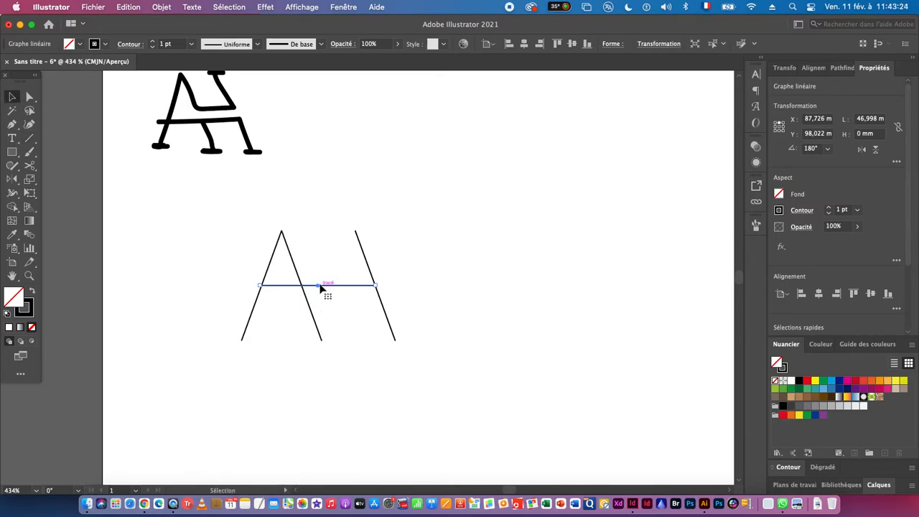
left_click_drag(244, 273, 280, 298)
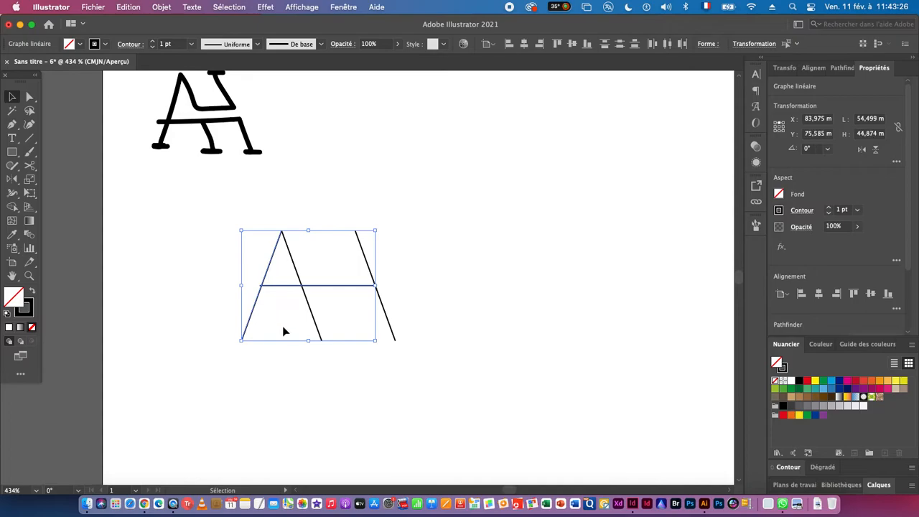
left_click(257, 300)
left_click(843, 69)
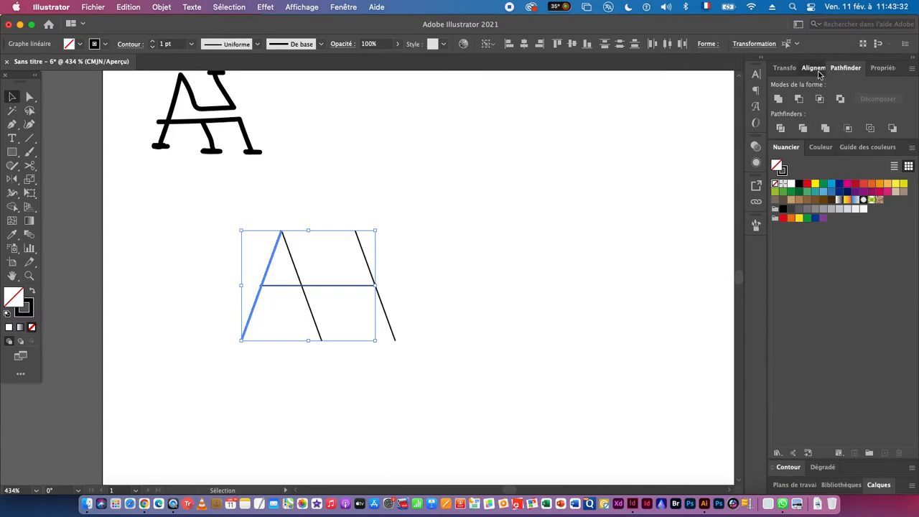
left_click(815, 69)
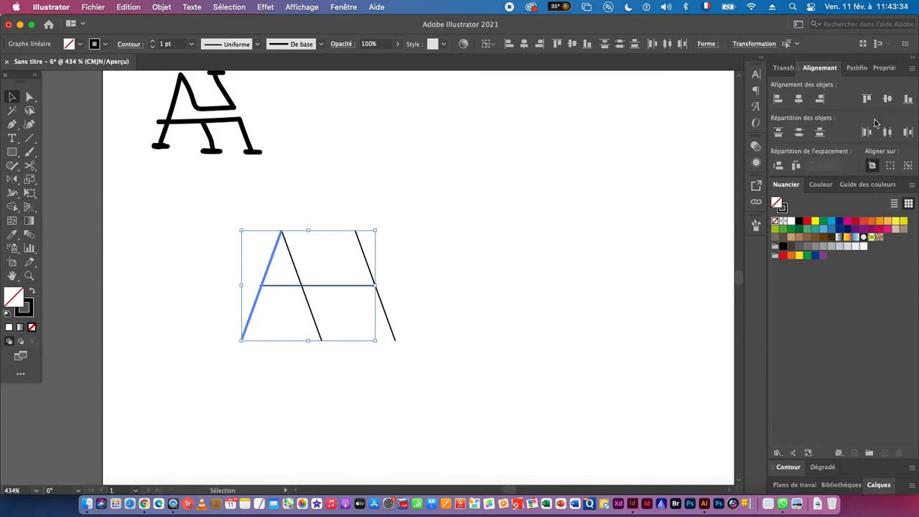
left_click(469, 280)
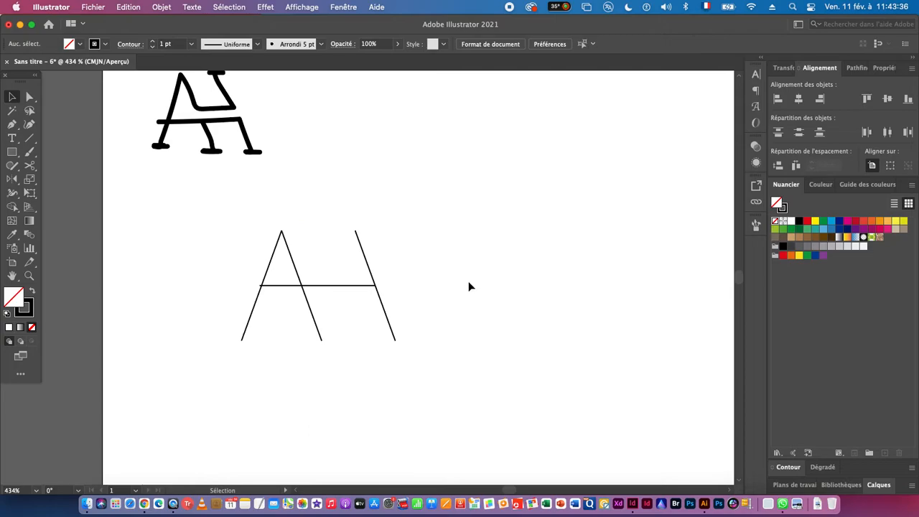
- Duplicate the horizontal crossbar a short distance below the original, keeping the copy parallel to it
key("space")
left_click_drag(349, 329, 342, 301)
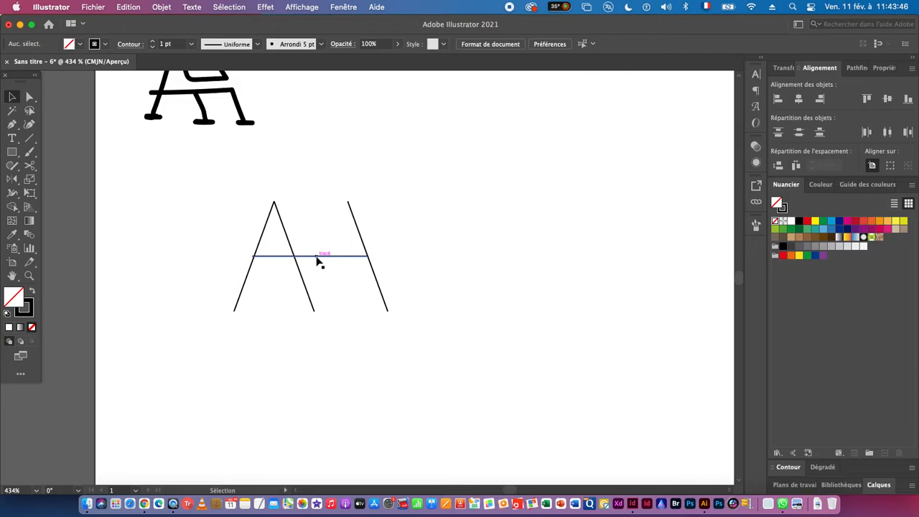
left_click_drag(318, 261, 321, 268)
left_click_drag(299, 298, 386, 265)
- Select both horizontal crossbars and group them
left_click_drag(341, 190, 369, 246)
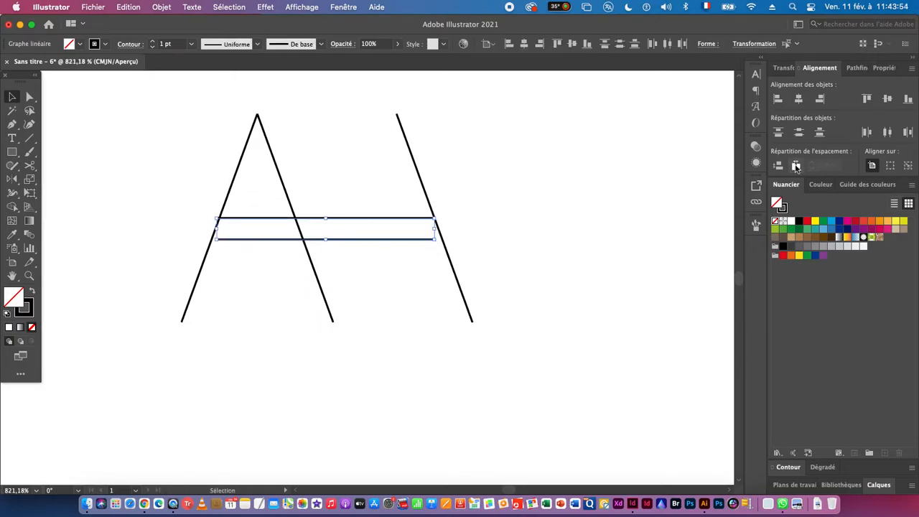
left_click(132, 7)
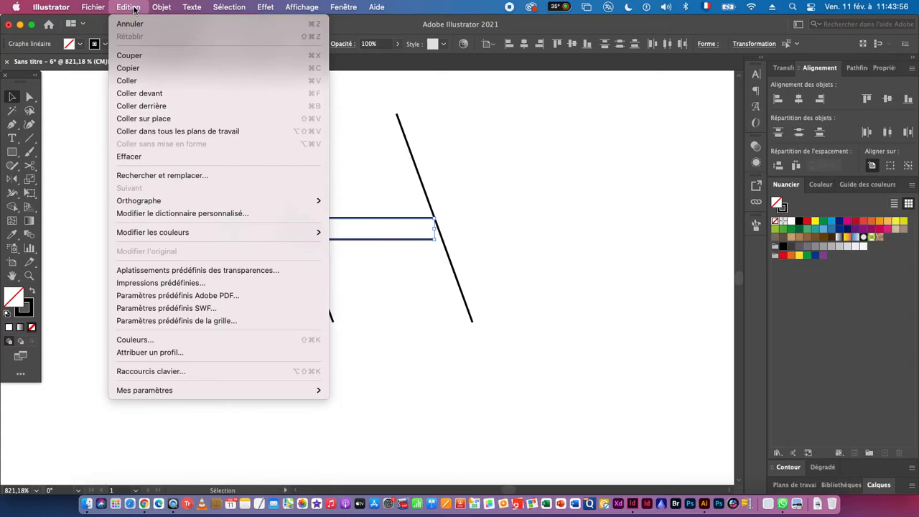
mouse_move(163, 7)
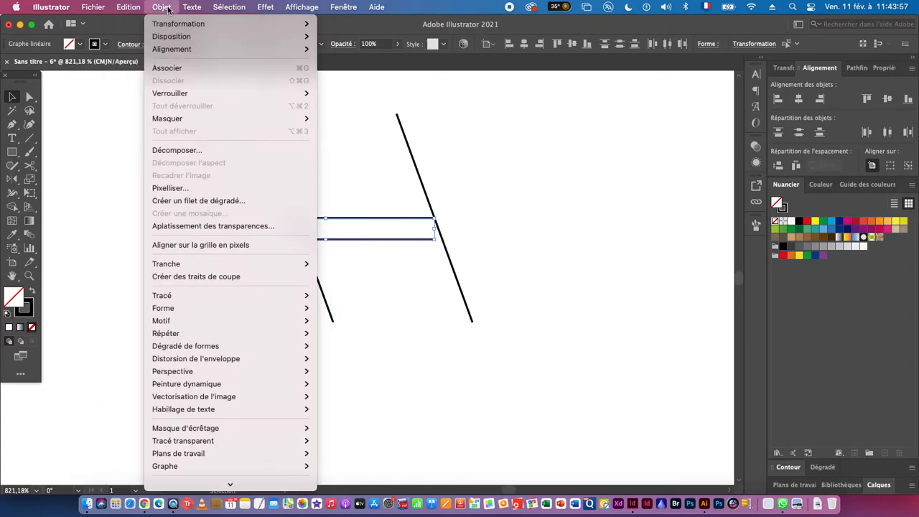
left_click(183, 68)
- Align the grouped crossbars vertically on the centre of the A's left leg, using that leg as the key object
left_click_drag(188, 207, 249, 260)
left_click(227, 199)
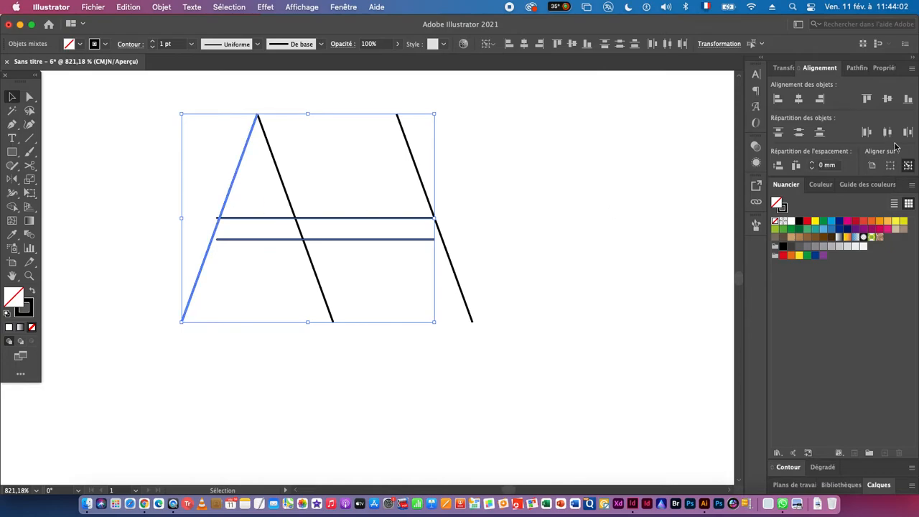
left_click(881, 99)
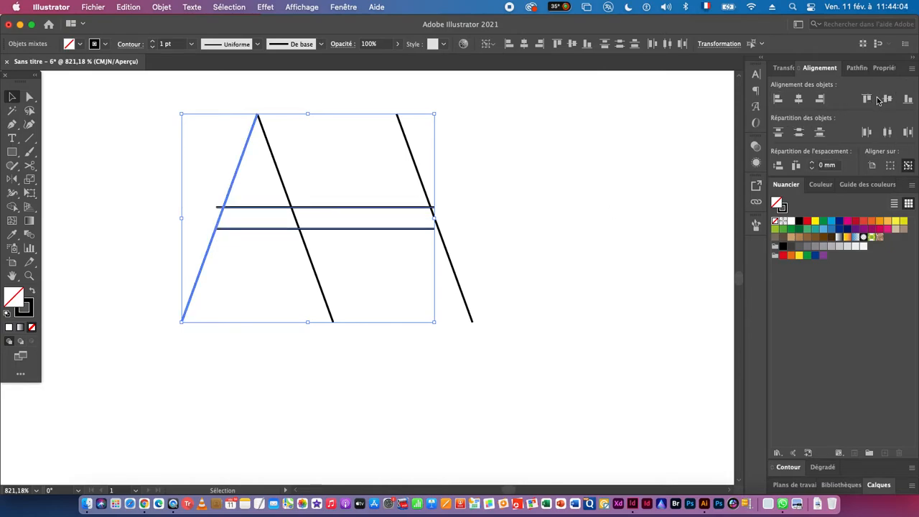
left_click(603, 274)
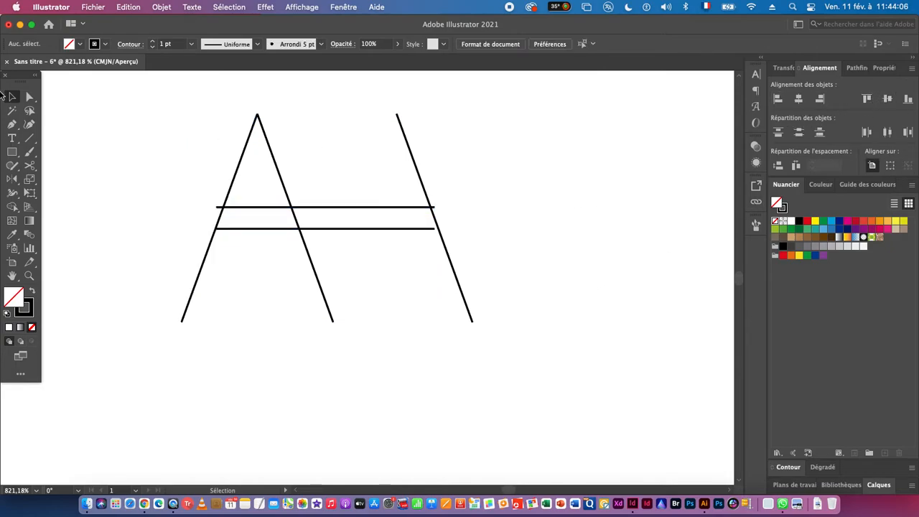
- Ungroup the two horizontal crossbars
left_click_drag(372, 224, 372, 226)
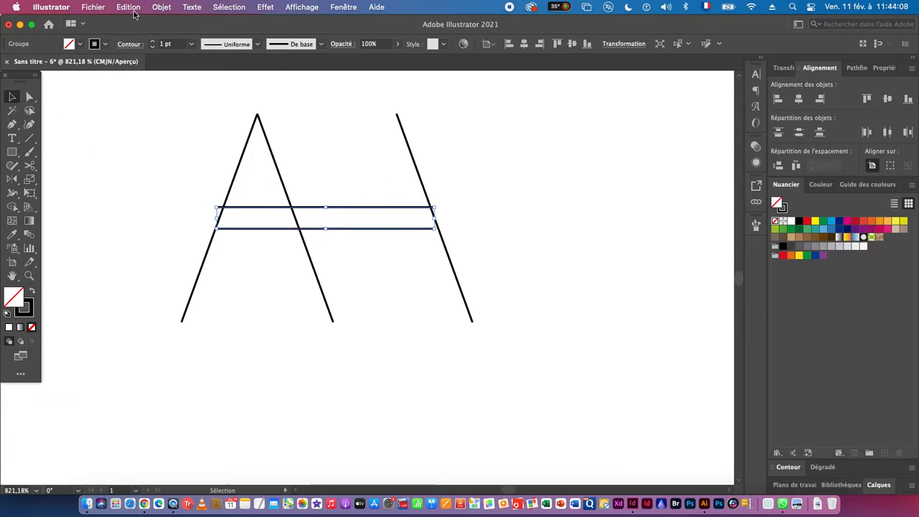
left_click(162, 8)
left_click(185, 83)
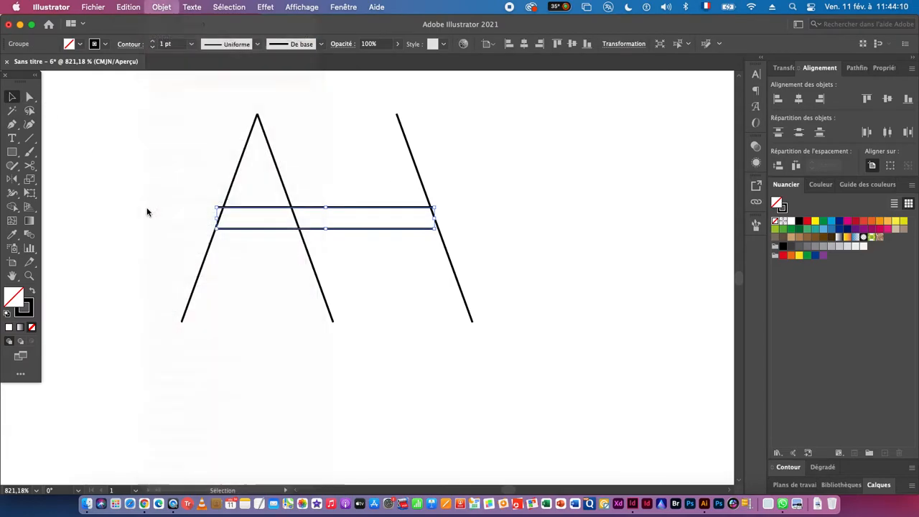
left_click(136, 209)
- Move both end points of the upper crossbar horizontally to its intersections with the outer left and right legs
scroll(237, 217, "up", 3)
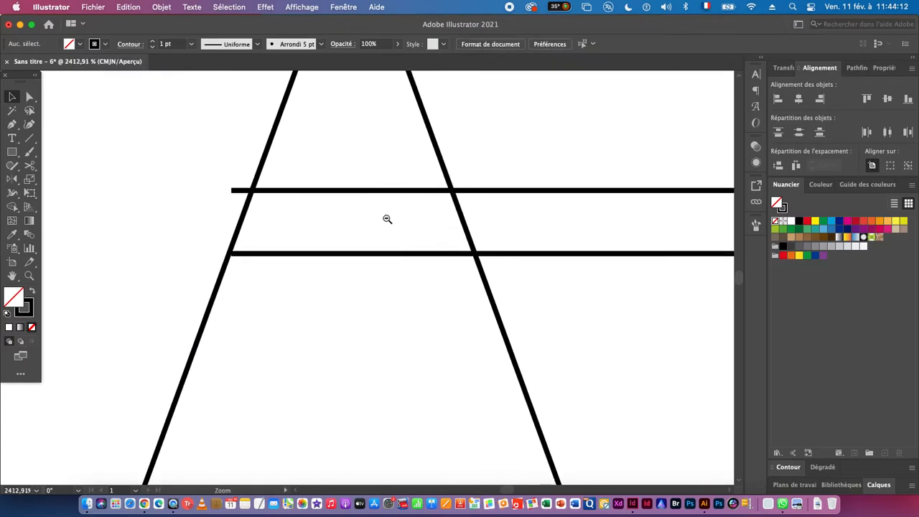
left_click(30, 97)
left_click_drag(227, 194, 251, 195)
left_click_drag(580, 208, 457, 204)
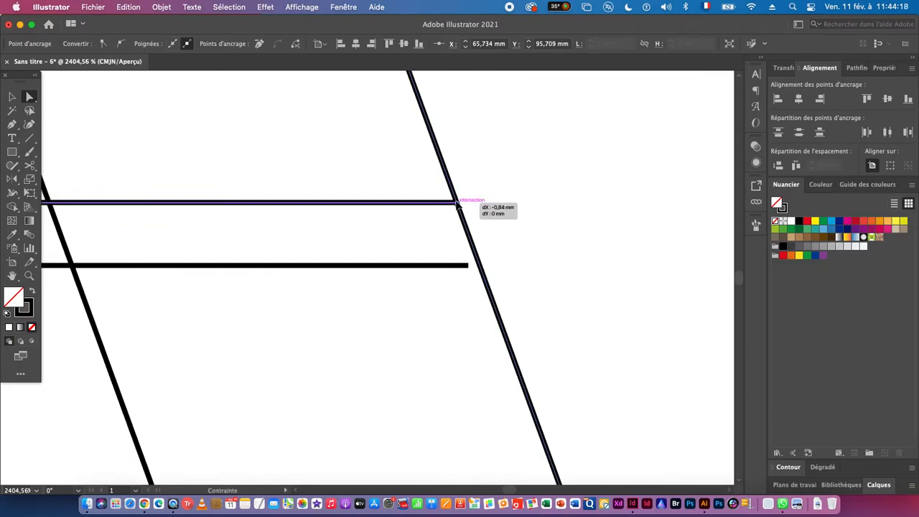
- Extend both end points of the lower crossbar horizontally to meet the outer left and right legs
left_click_drag(468, 266, 479, 265)
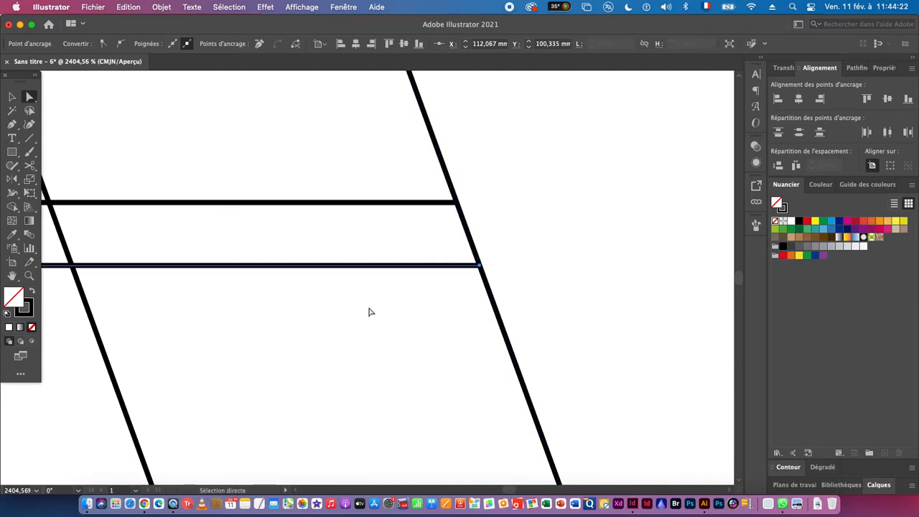
scroll(558, 234, "left", 10)
left_click(353, 226)
mouse_move(354, 226)
left_mouse_down()
mouse_move(390, 225)
mouse_move(351, 224)
left_mouse_up()
left_click_drag(490, 285, 349, 280)
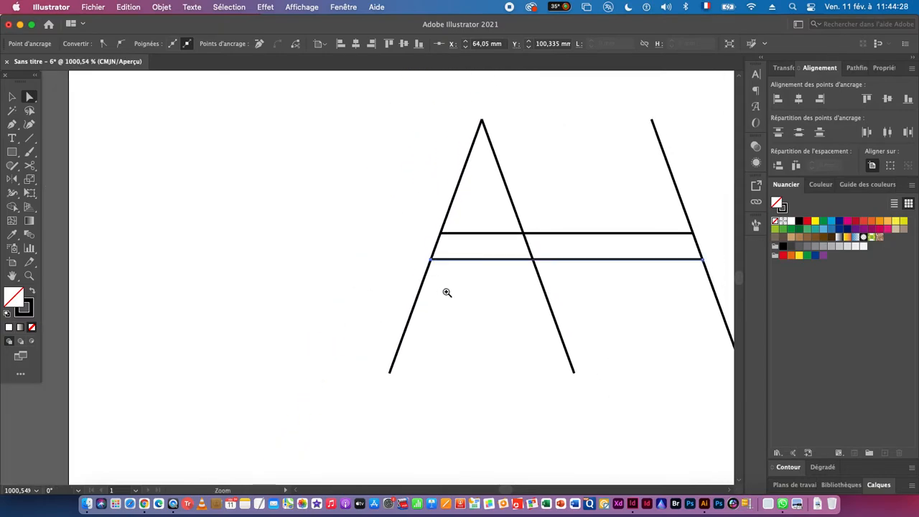
left_click_drag(447, 292, 404, 293)
left_click_drag(479, 308, 351, 260)
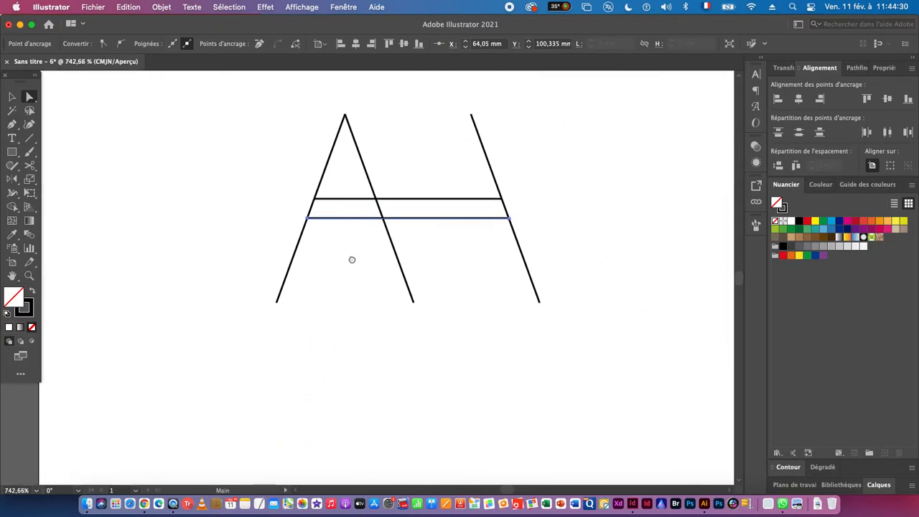
mouse_move(373, 296)
left_mouse_down()
mouse_move(366, 273)
mouse_move(357, 322)
left_mouse_up()
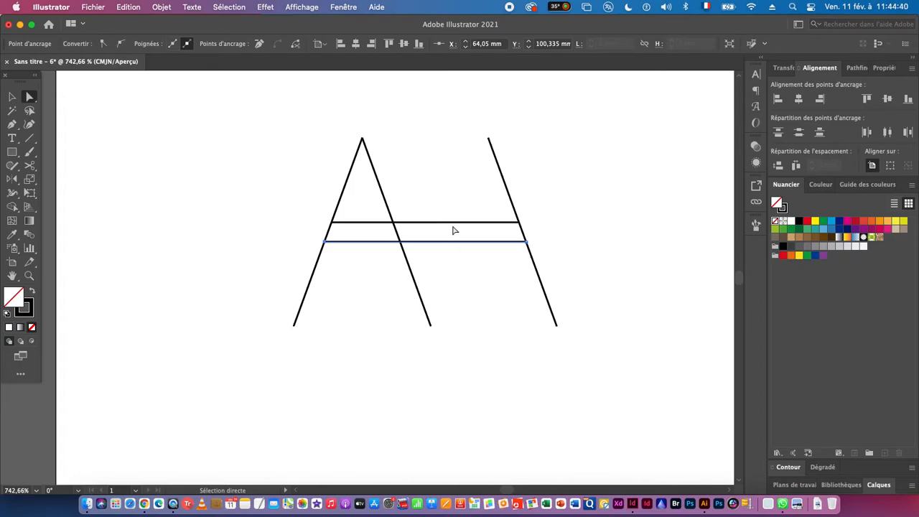
left_click(517, 281)
left_click_drag(517, 281, 427, 279)
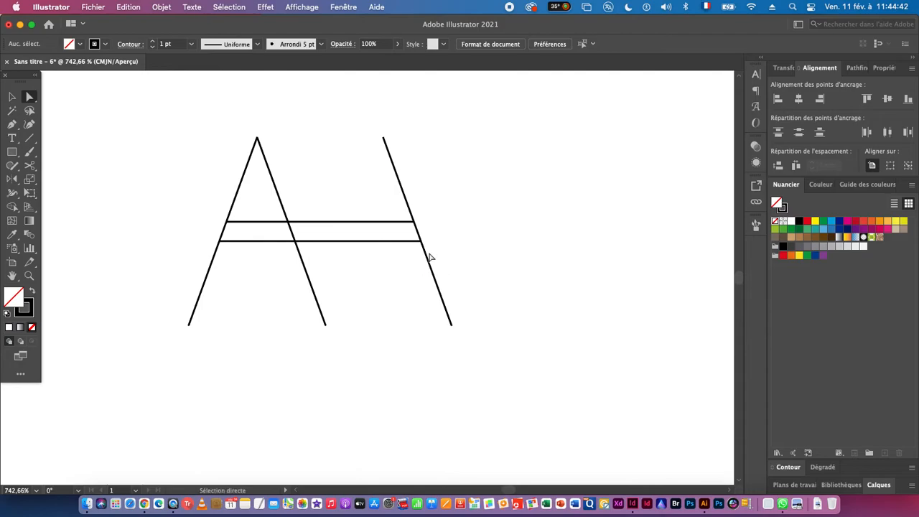
- Draw a short horizontal serif line centred on the lower end of the A's left leg
key("super+space")
left_click_drag(265, 287, 355, 295)
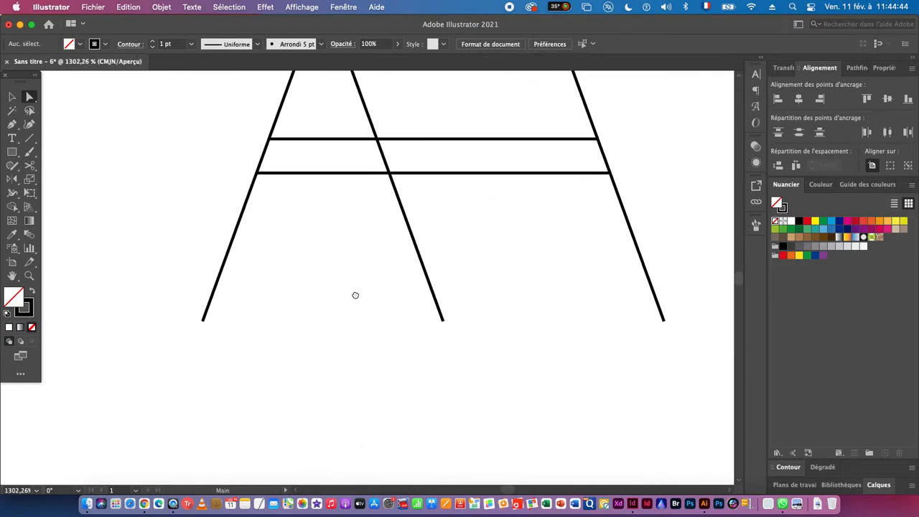
left_click(29, 138)
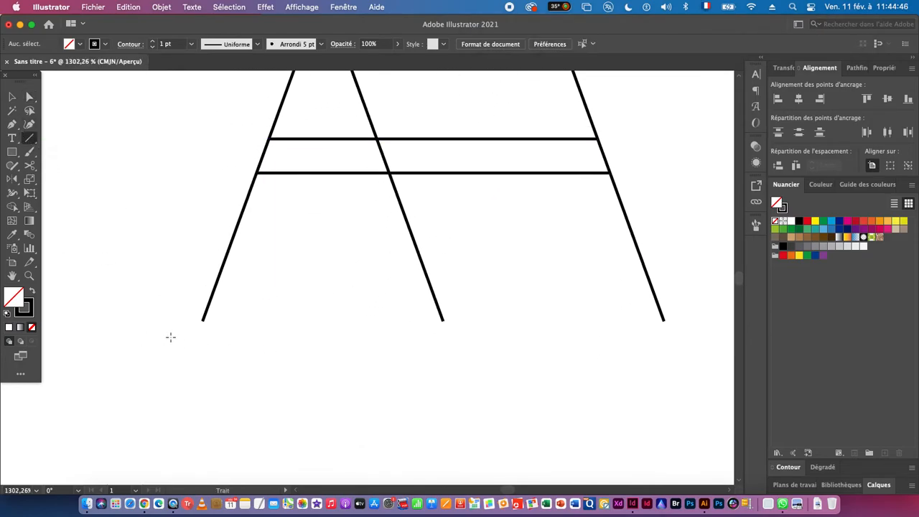
left_click_drag(202, 319, 229, 321)
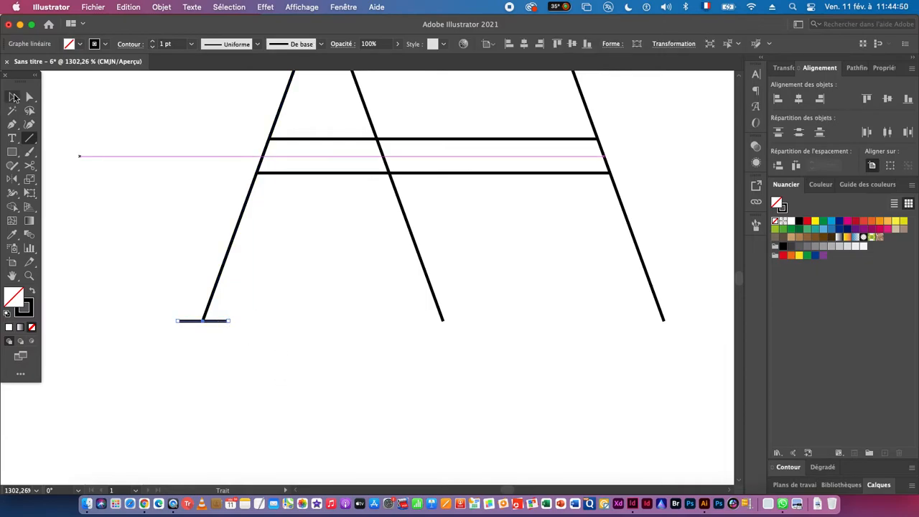
- Copy the serif to the other two feet and the rightmost line's upper end, snapping it to the end point in outline view
left_click(12, 97)
mouse_move(362, 295)
left_mouse_down()
mouse_move(281, 293)
mouse_move(414, 305)
mouse_move(400, 302)
mouse_move(541, 300)
mouse_move(472, 93)
mouse_move(459, 94)
mouse_move(637, 231)
mouse_move(467, 256)
left_mouse_up()
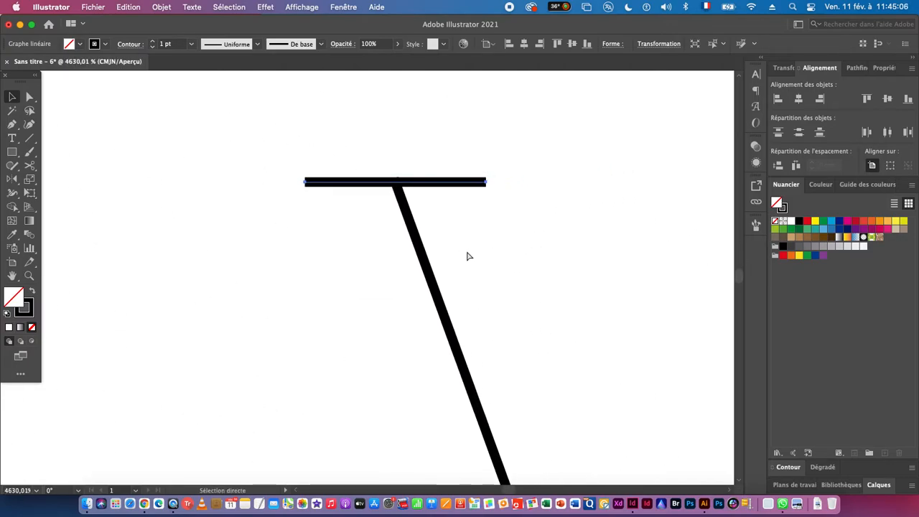
key("super+y")
left_click_drag(393, 173, 559, 228)
left_click_drag(467, 227, 462, 214)
left_click_drag(540, 251, 323, 246)
left_click_drag(567, 277, 381, 275)
left_click_drag(567, 325, 488, 329)
left_click_drag(523, 394, 428, 214)
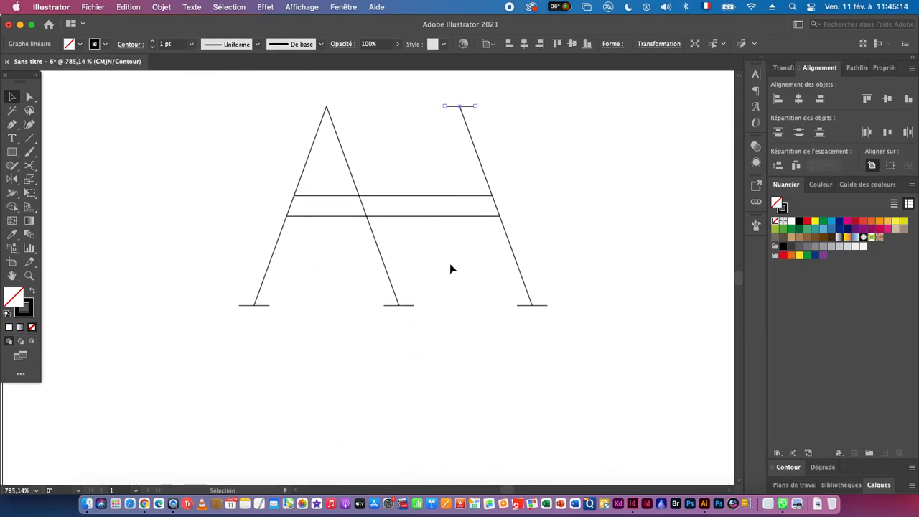
- Copy the serif to both ends of each crossbar, centred on the intersections with the outer legs, and return to preview mode
left_click_drag(323, 215, 404, 274)
left_click_drag(554, 257, 472, 318)
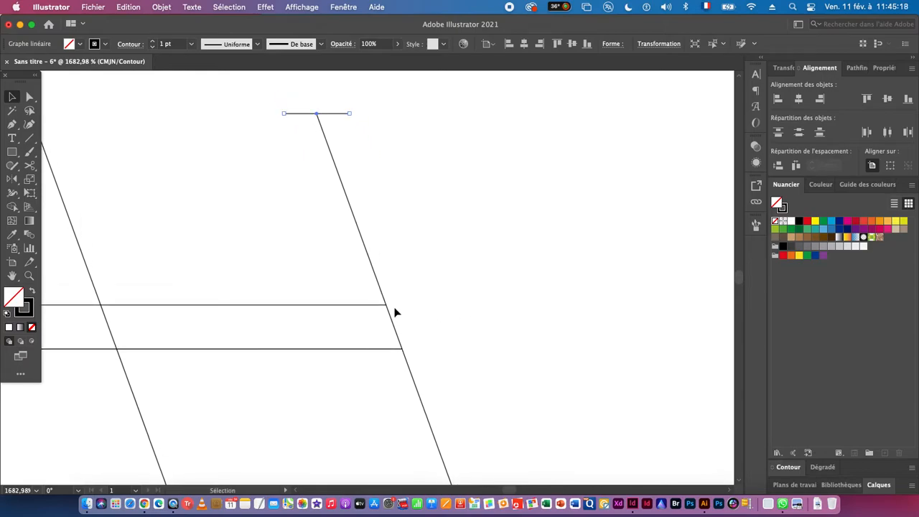
left_click_drag(317, 113, 546, 310)
scroll(451, 359, "down", 3)
left_click_drag(611, 307, 410, 287)
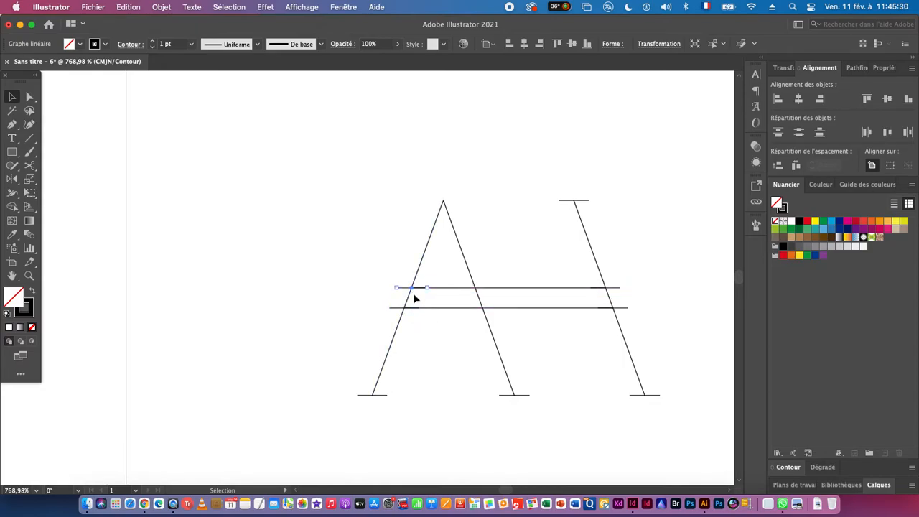
key("super+y")
left_click(310, 302)
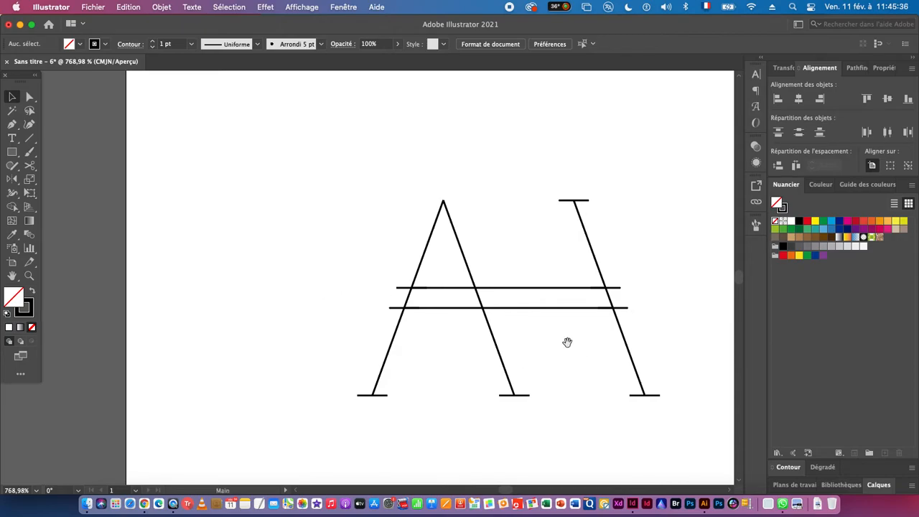
- Select all the monogram's lines and set their stroke weight to 5 pt
left_click_drag(577, 345, 502, 306)
left_click_drag(494, 370, 471, 358)
left_click_drag(259, 134, 646, 395)
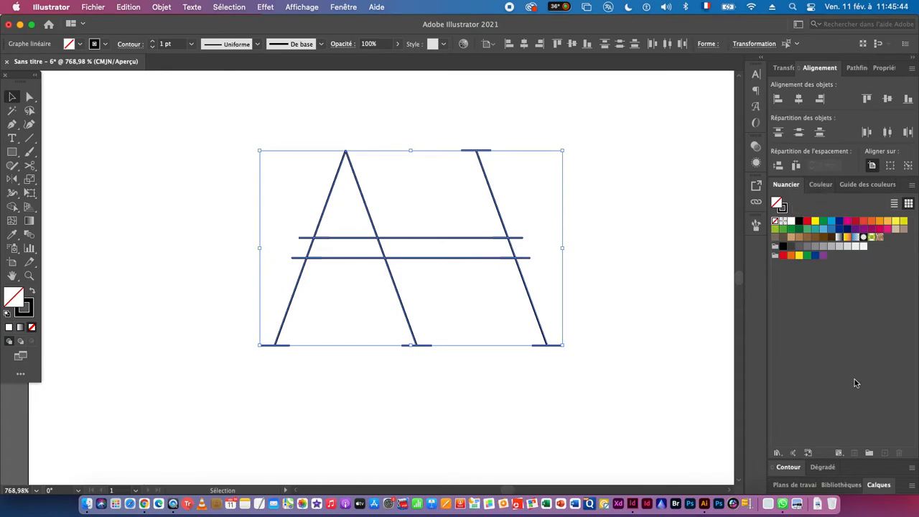
left_click(789, 467)
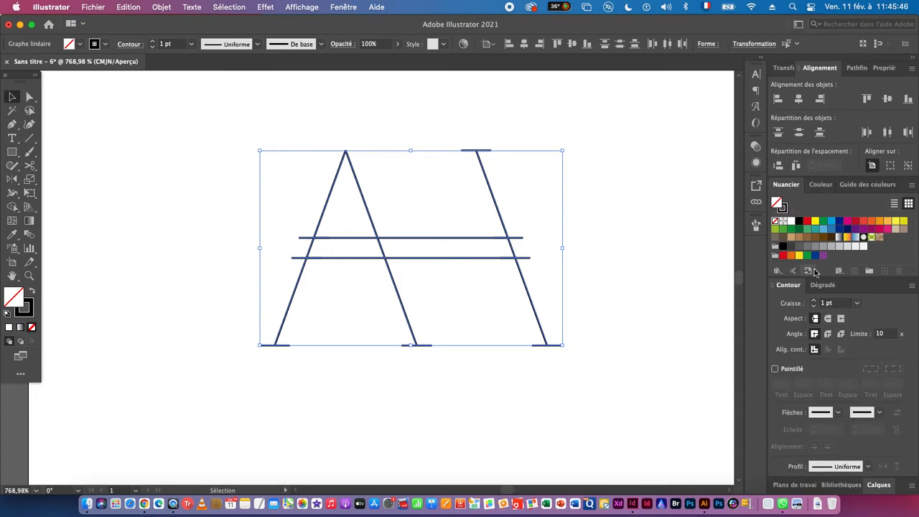
left_click(815, 302)
left_click(815, 302)
left_click(815, 302)
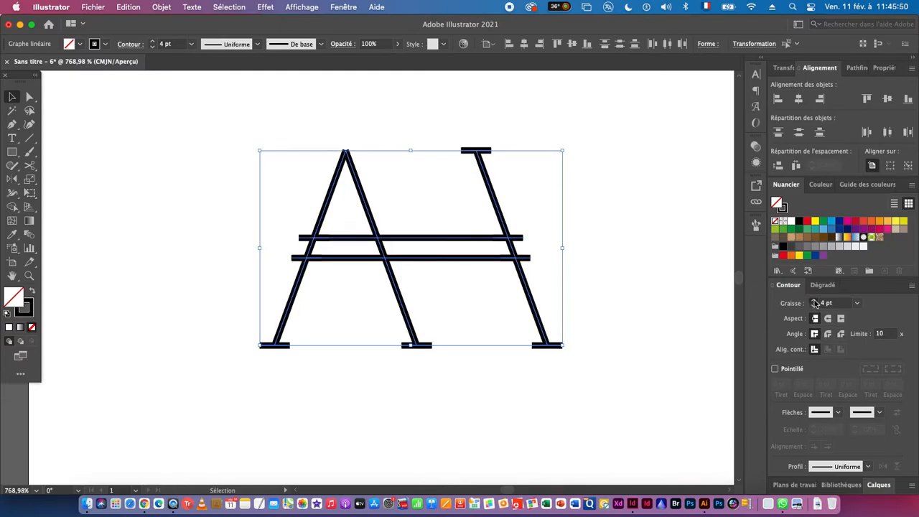
left_click(815, 302)
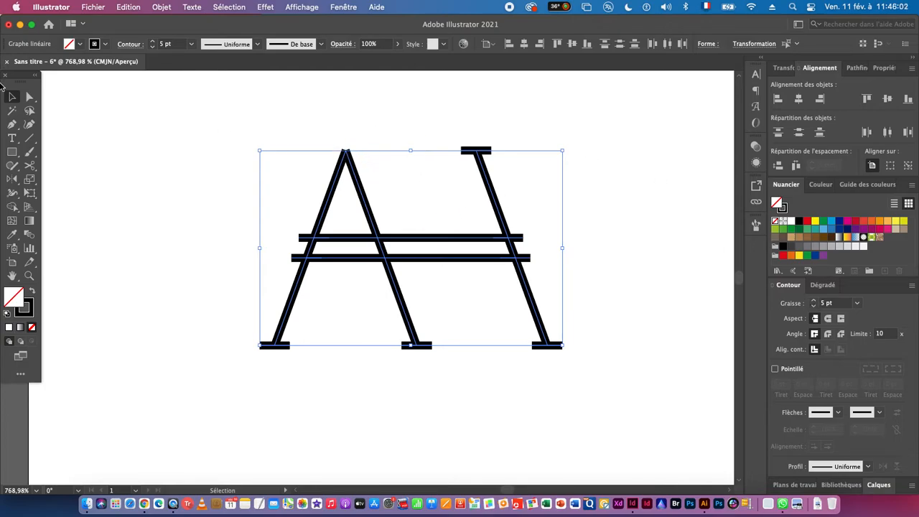
- Join the A's two legs at their apex into one continuous path
left_click(29, 97)
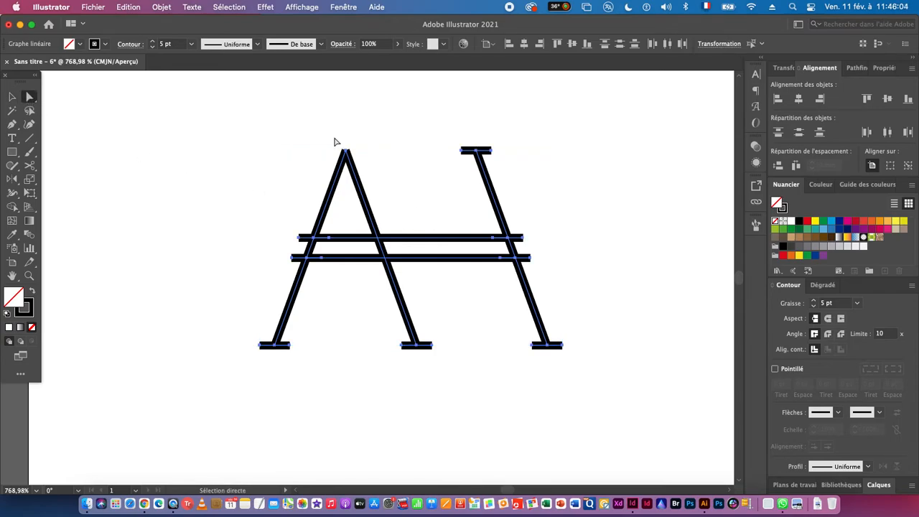
left_click(361, 176)
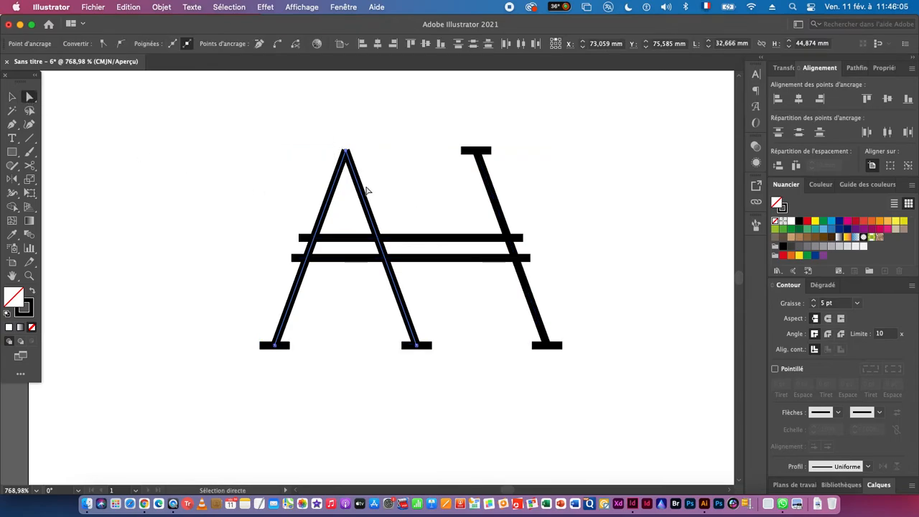
left_click(164, 7)
mouse_move(223, 295)
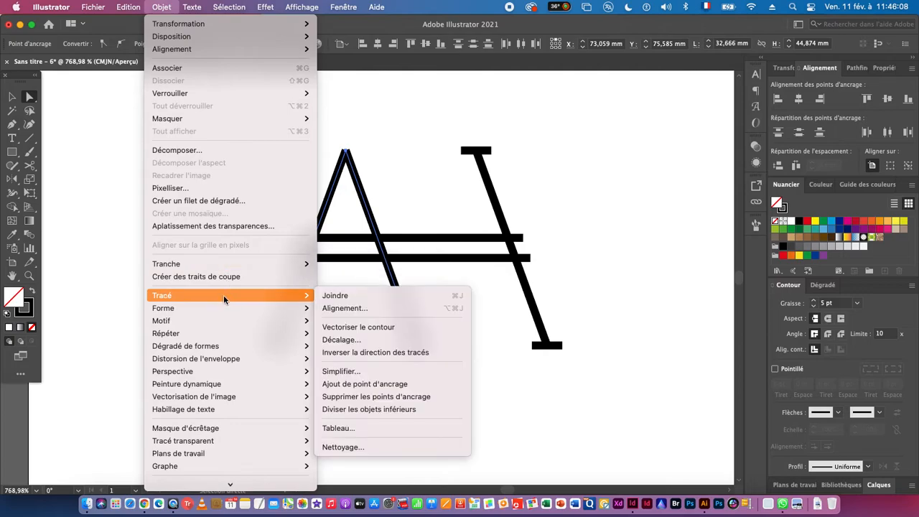
left_click(380, 293)
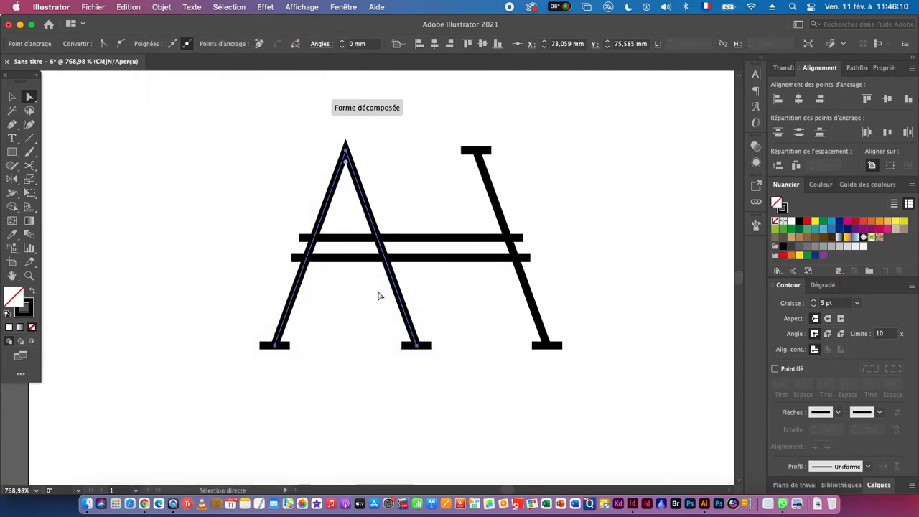
- Select all the monogram's lines and remove the middle and rightmost leg segments between the two crossbars with the Shape Builder
left_click(12, 97)
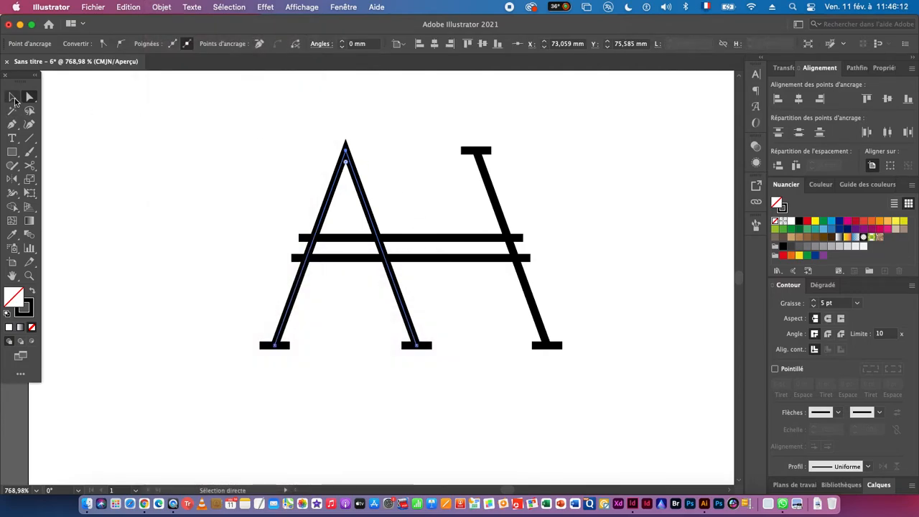
scroll(280, 292, "right", 3)
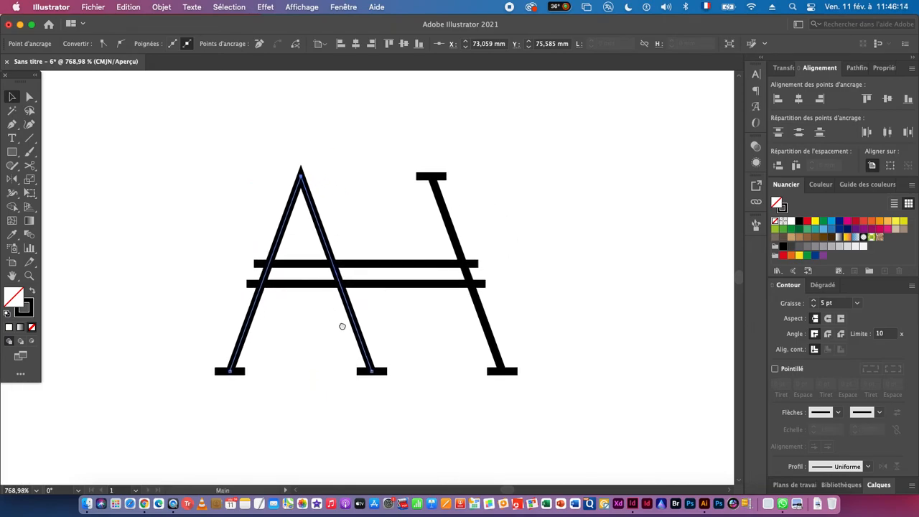
left_click_drag(186, 164, 567, 433)
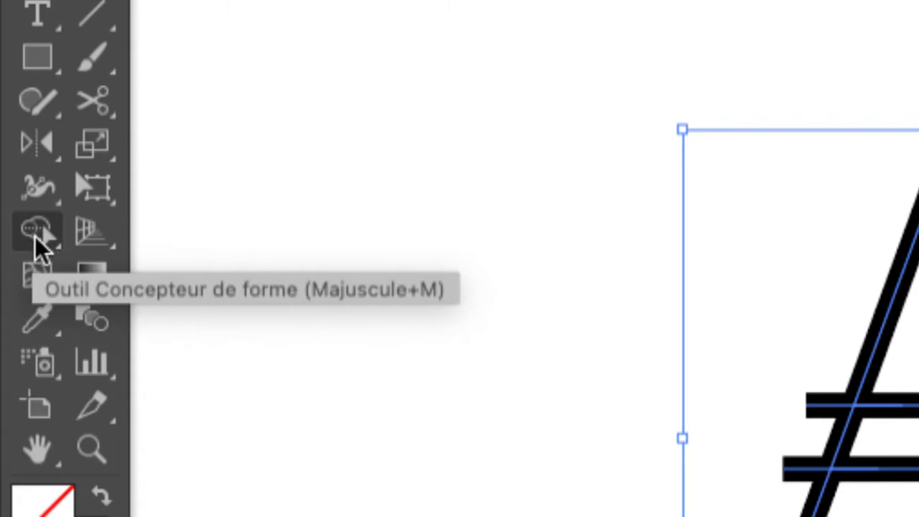
left_click(34, 234)
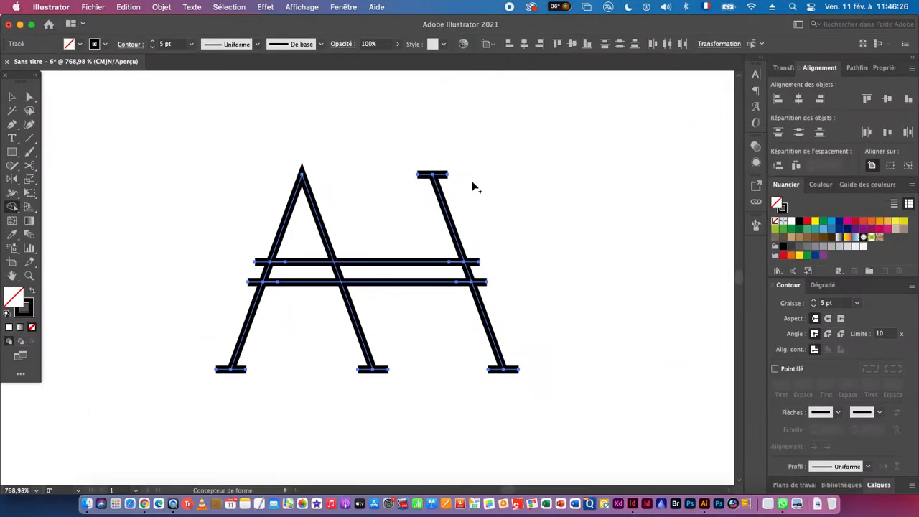
scroll(460, 283, "up", 3)
scroll(459, 283, "left", 3)
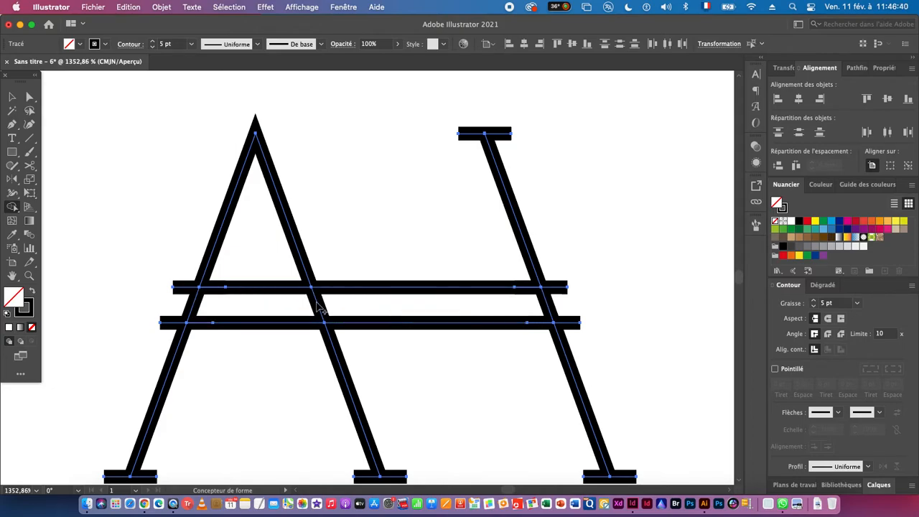
left_click(319, 304, "alt")
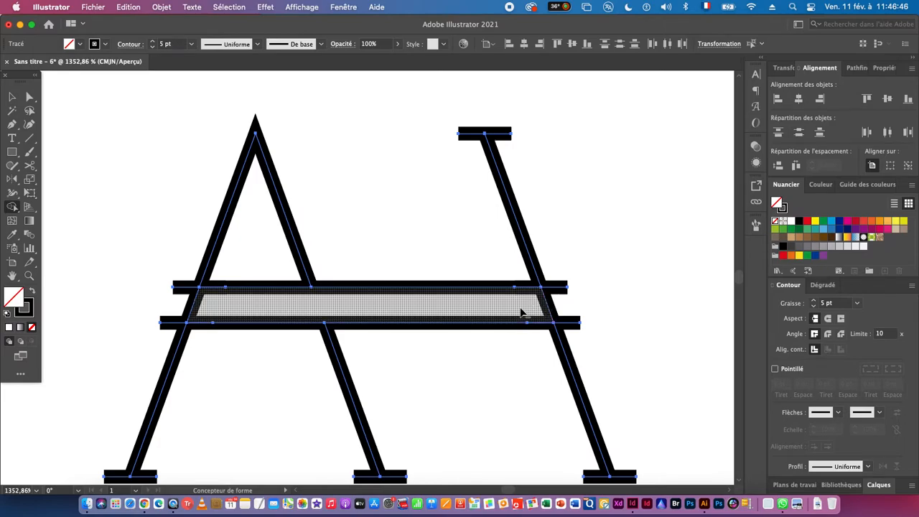
left_click(545, 307, "alt")
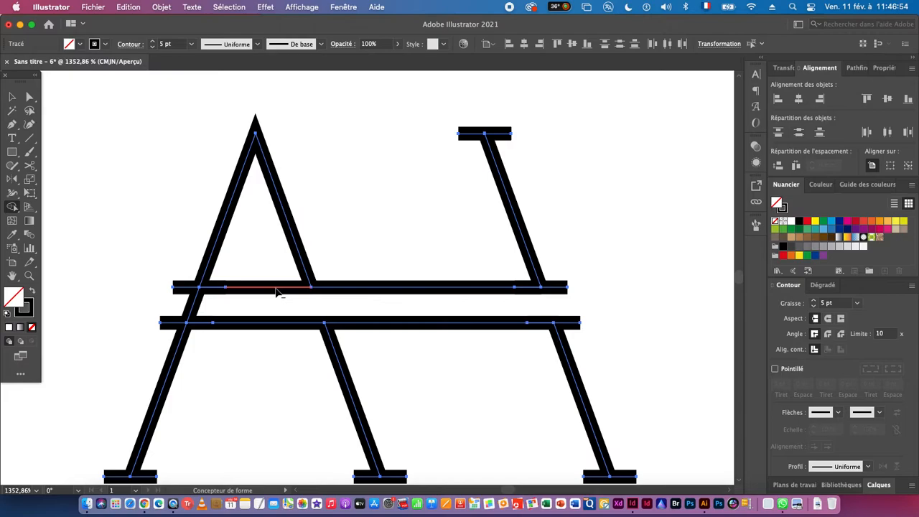
- Remove the upper crossbar's segments inside the A, together with its stub outside the A's outer leg
left_click(278, 288, "alt")
left_click(219, 290, "alt")
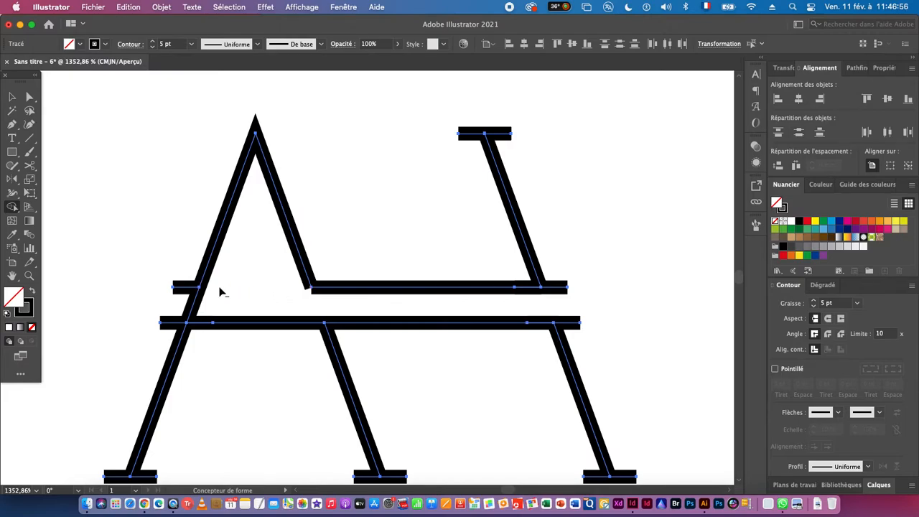
left_click(185, 291, "alt")
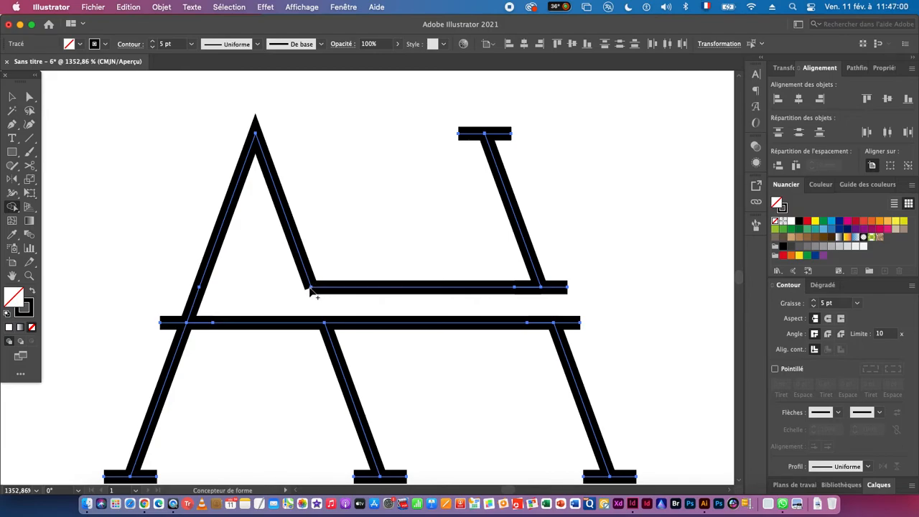
- Join the A's shortened inner leg to the upper crossbar at their shared corner end points
left_click(29, 97)
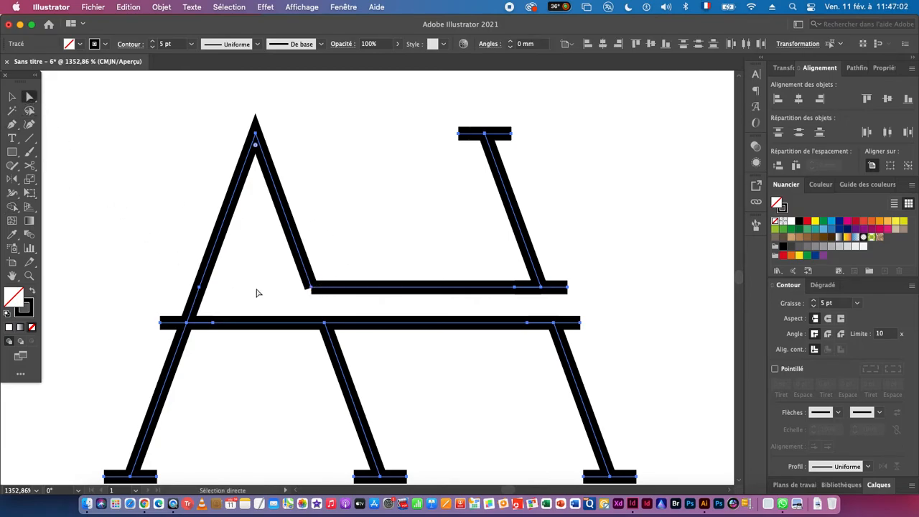
left_click_drag(337, 262, 303, 298)
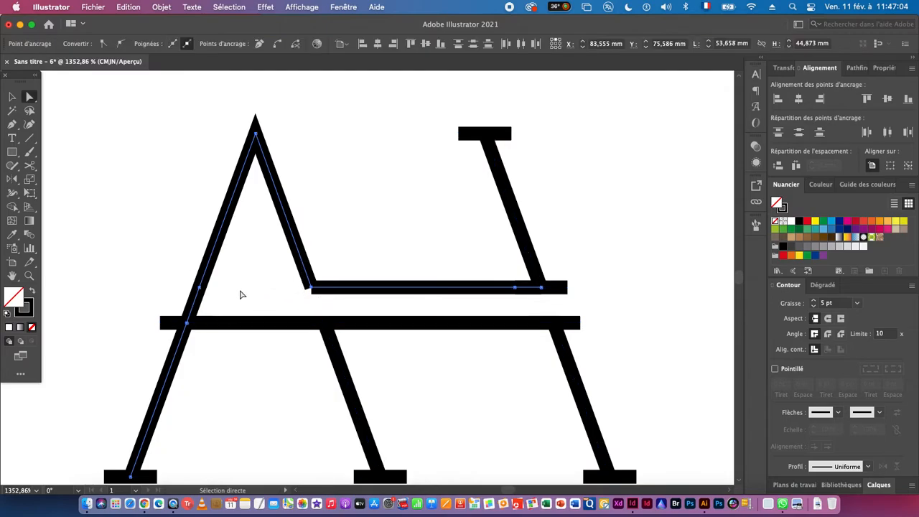
left_click(162, 8)
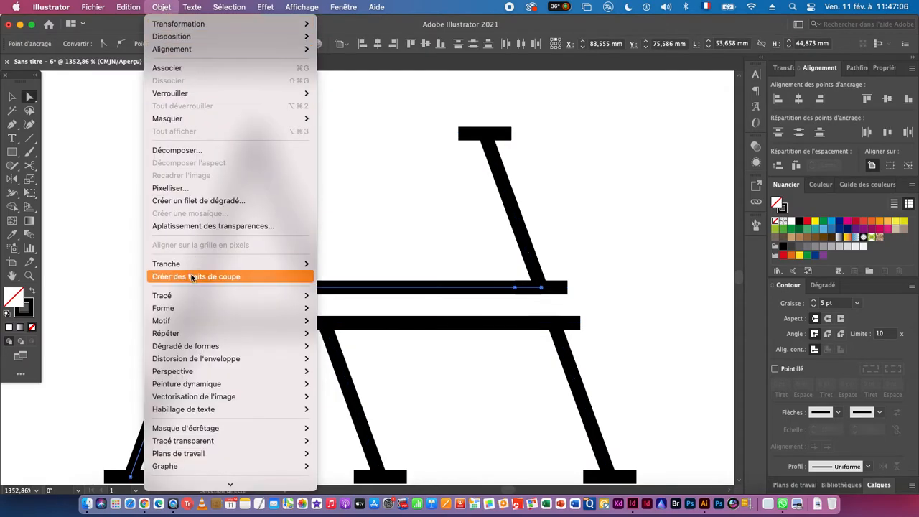
mouse_move(194, 295)
left_click(395, 296)
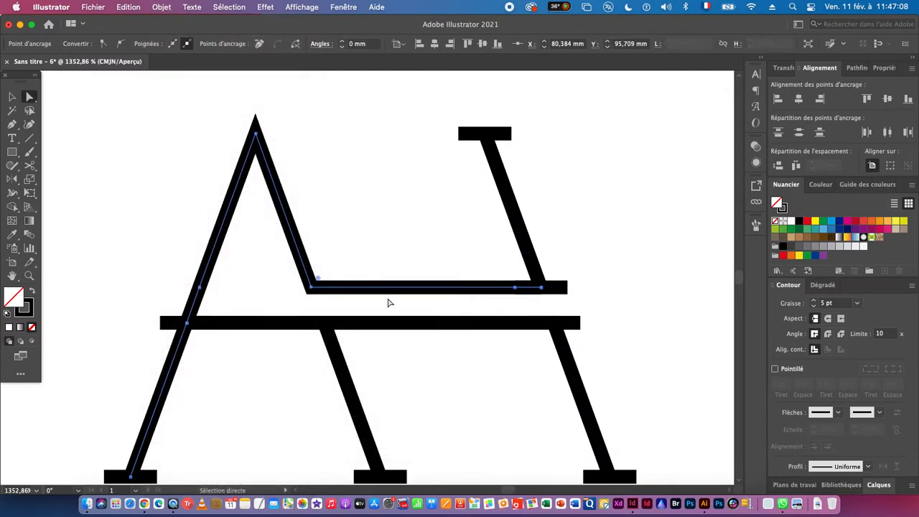
- Select the whole monogram, switch to outline view and convert its strokes to shapes with Outline Stroke (Vectoriser le contour)
left_click_drag(374, 303, 195, 314)
left_click(13, 97)
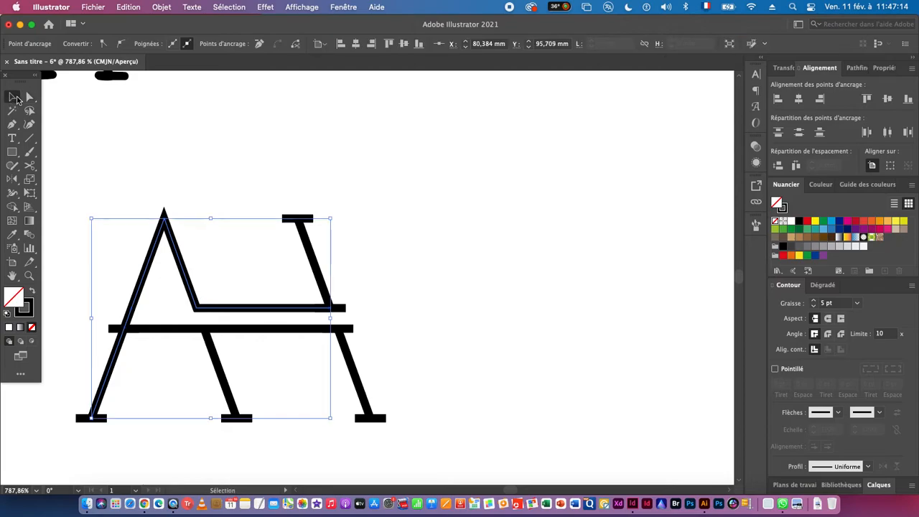
left_click_drag(85, 195, 399, 434)
left_click_drag(345, 395, 407, 400)
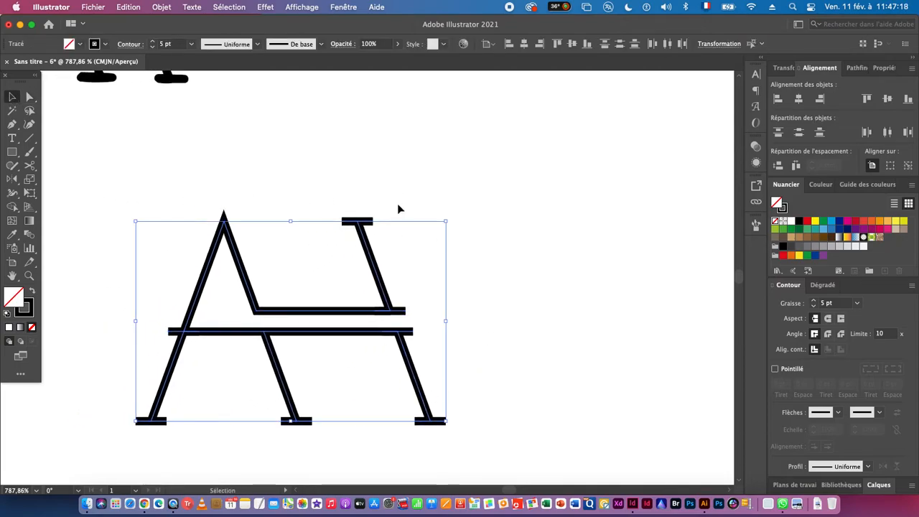
key("a")
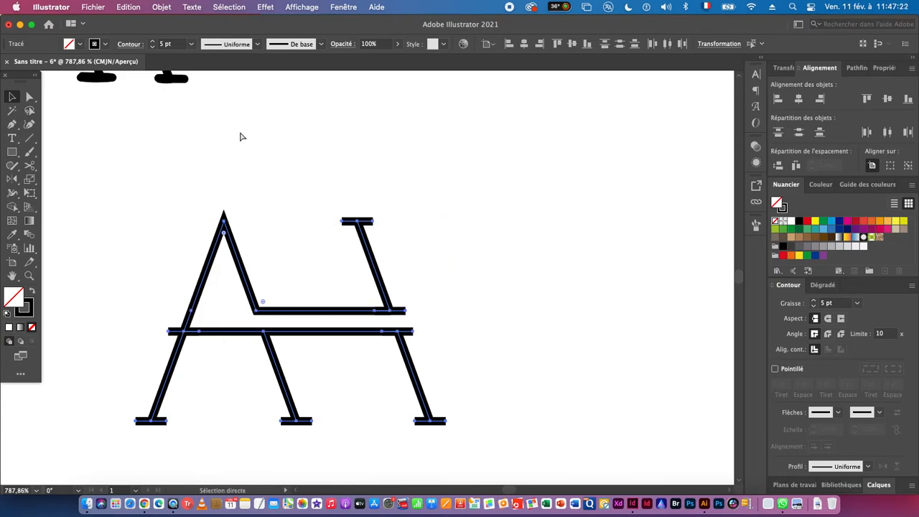
key("super+y")
key("v")
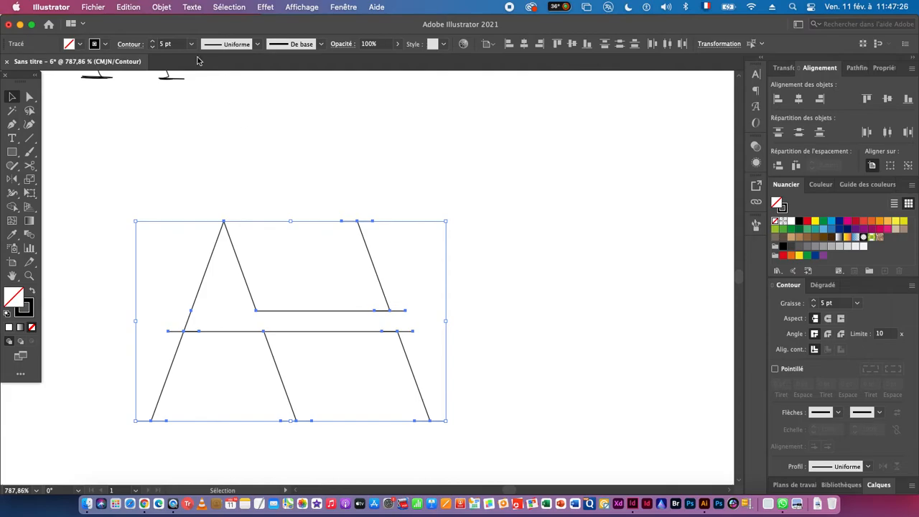
left_click(161, 6)
mouse_move(214, 298)
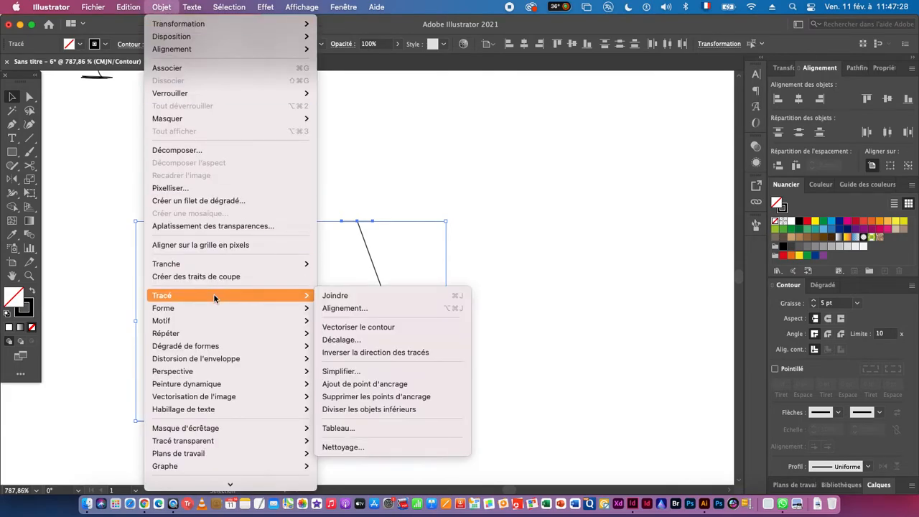
left_click(361, 327)
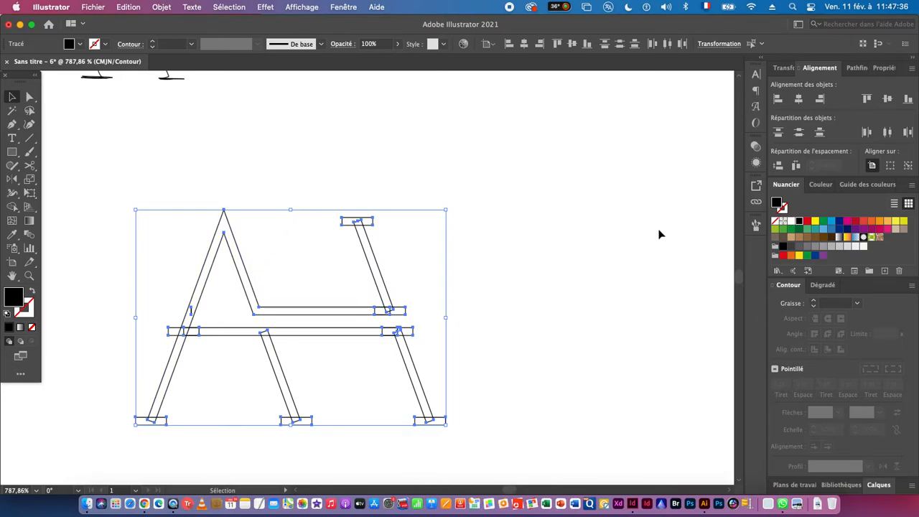
- Unite the outlined shapes with Pathfinder, return to preview mode and deselect the monogram
left_click(859, 69)
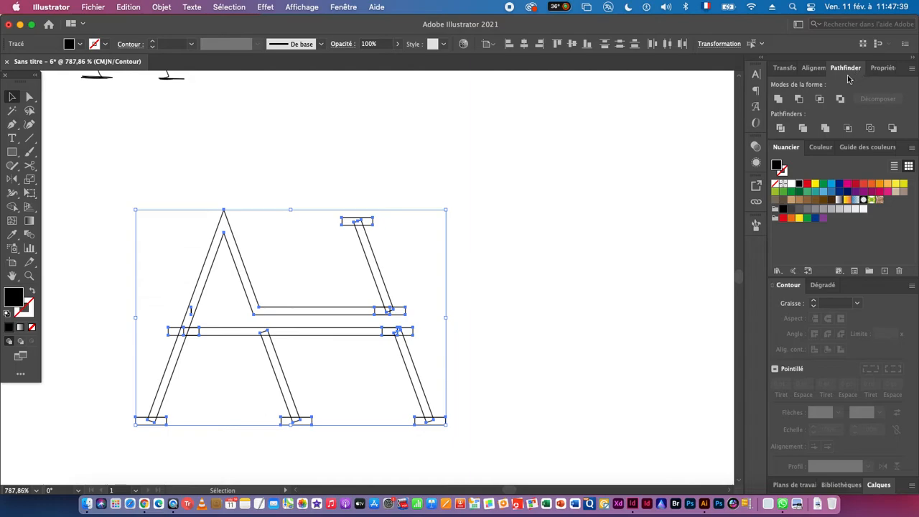
left_click(778, 101)
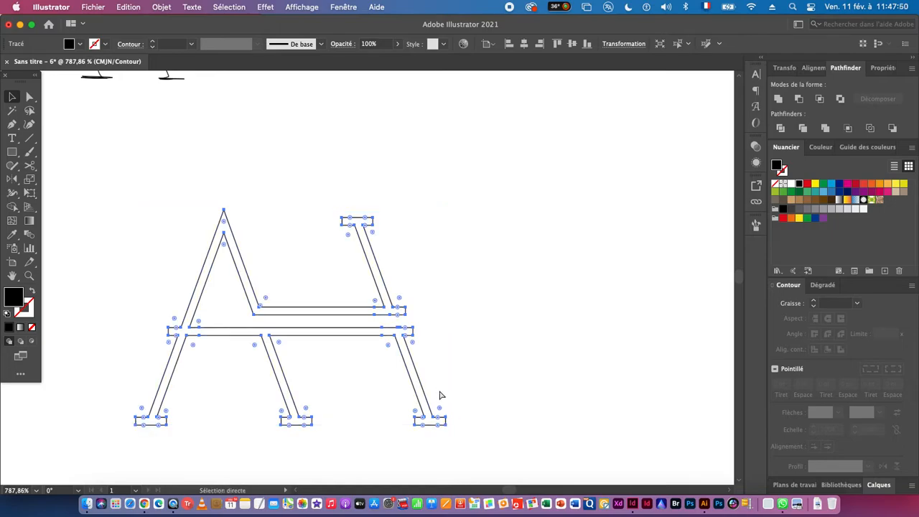
key("super+y")
left_click(561, 379)
- Scale the merged monogram down and place it beside the brush sketch at the top of the artboard
key("z")
mouse_move(506, 400)
left_mouse_down()
mouse_move(395, 394)
mouse_move(437, 396)
left_mouse_up()
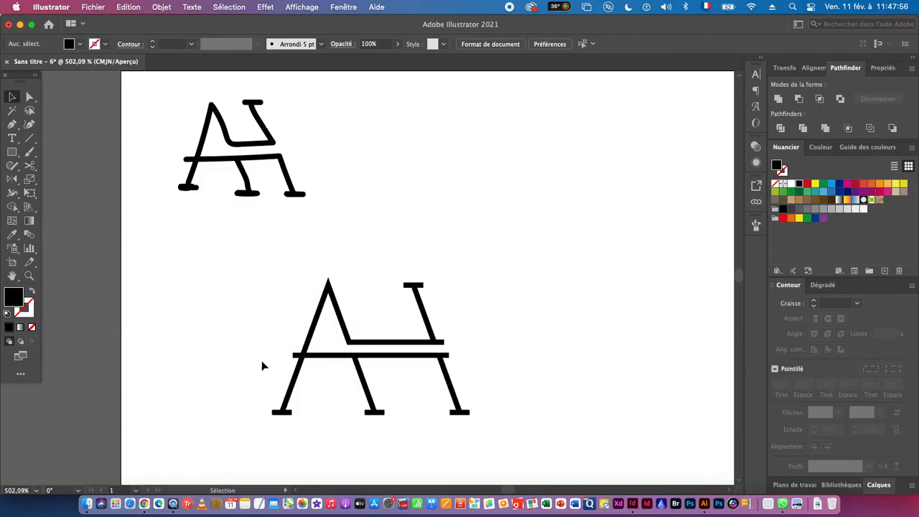
left_click_drag(243, 286, 507, 442)
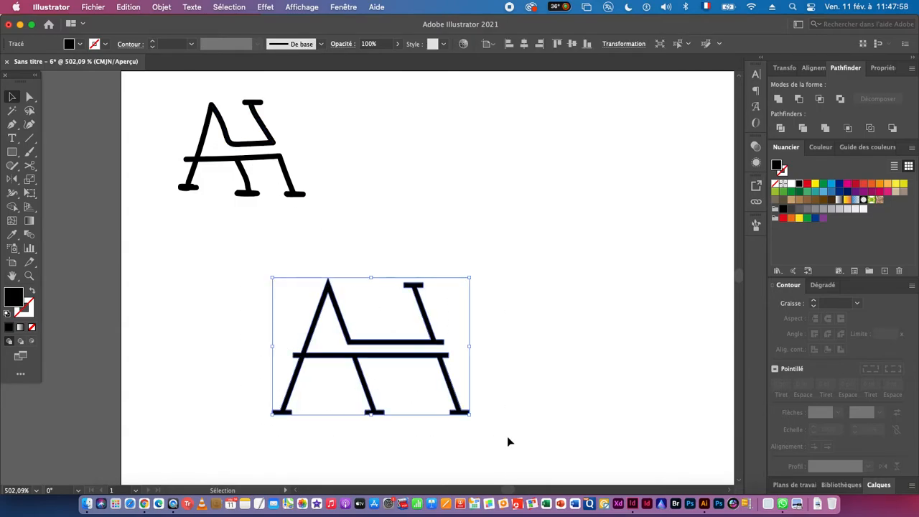
left_click_drag(474, 348, 435, 434)
key("space")
mouse_move(281, 422)
left_mouse_down()
mouse_move(491, 237)
mouse_move(374, 221)
left_mouse_up()
key("super+space")
mouse_move(483, 374)
left_mouse_down()
mouse_move(467, 374)
mouse_move(361, 251)
left_mouse_up()
left_click(466, 374)
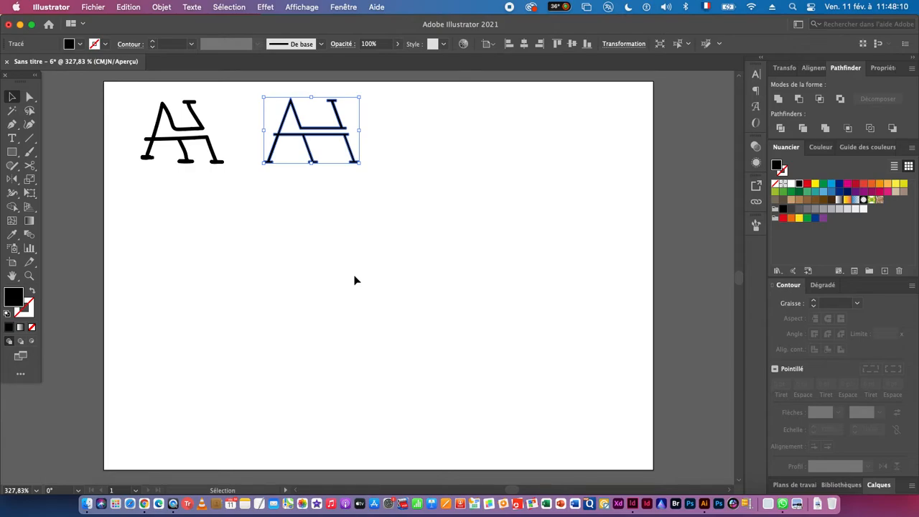
- Duplicate the merged monogram below the brush sketch and enlarge the copy proportionally
left_click_drag(297, 149, 173, 260)
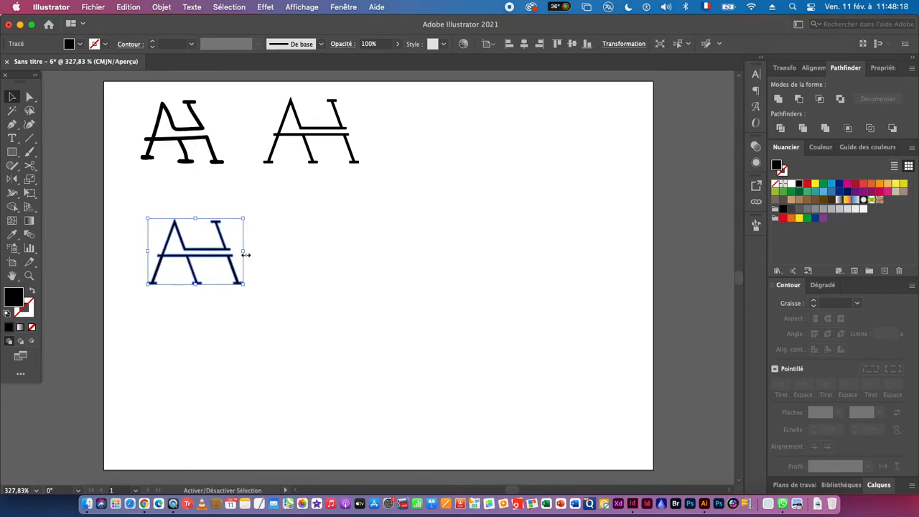
left_click_drag(244, 250, 327, 260)
left_click_drag(246, 261, 265, 285)
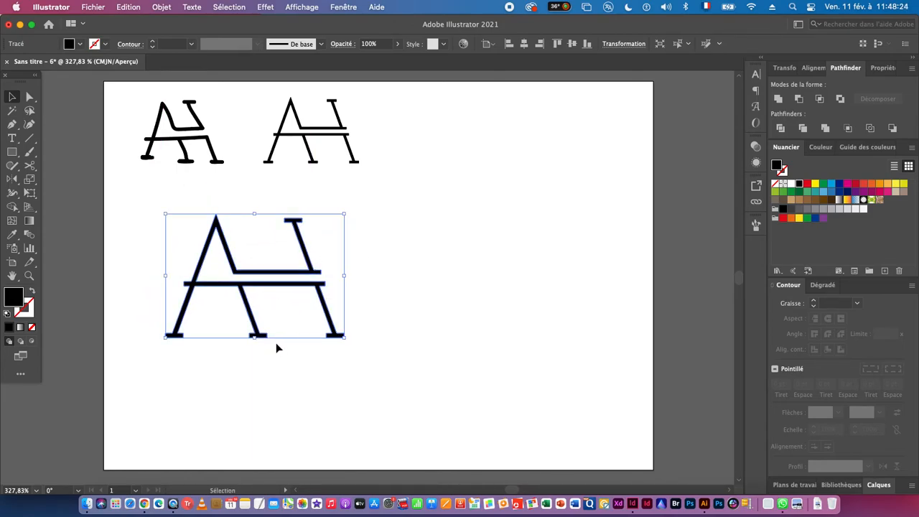
- Draw a rectangle around the enlarged monogram and send it to the back with the default white fill and black stroke
left_click(12, 152)
left_click_drag(259, 278, 133, 198)
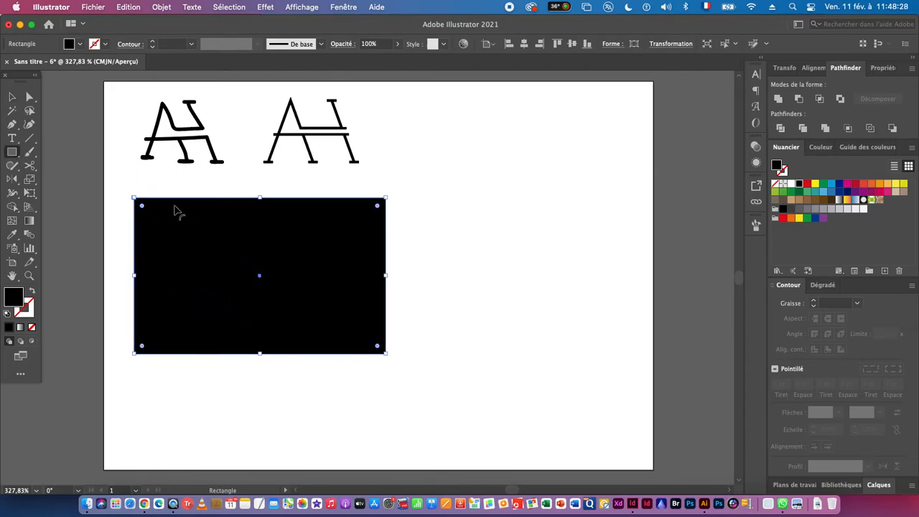
left_click(12, 96)
right_click(251, 242)
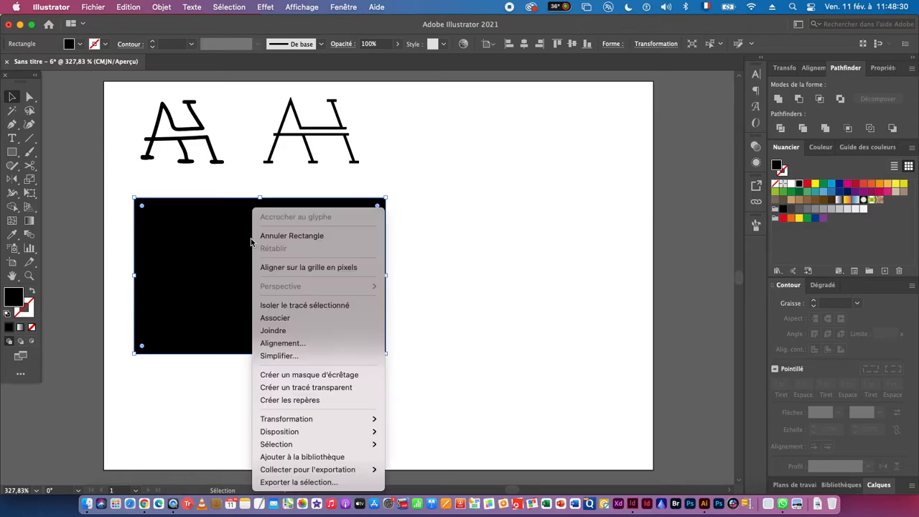
mouse_move(324, 432)
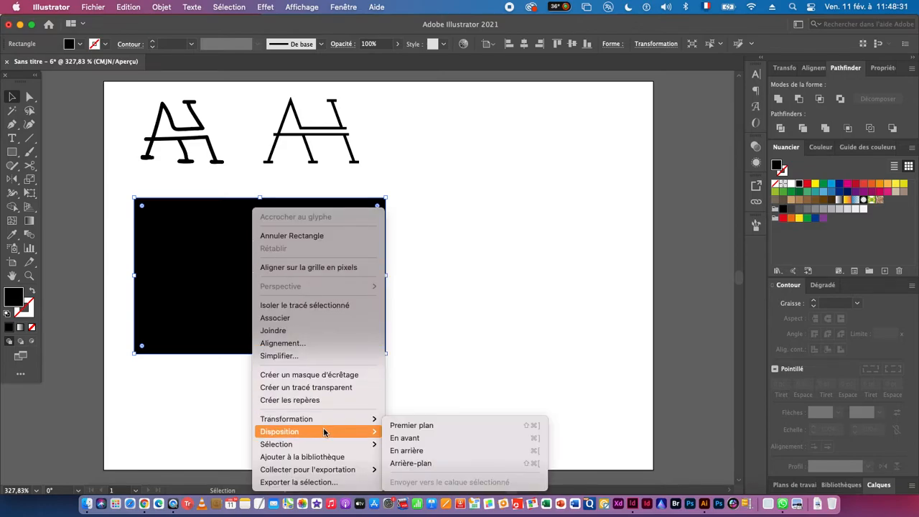
left_click(433, 461)
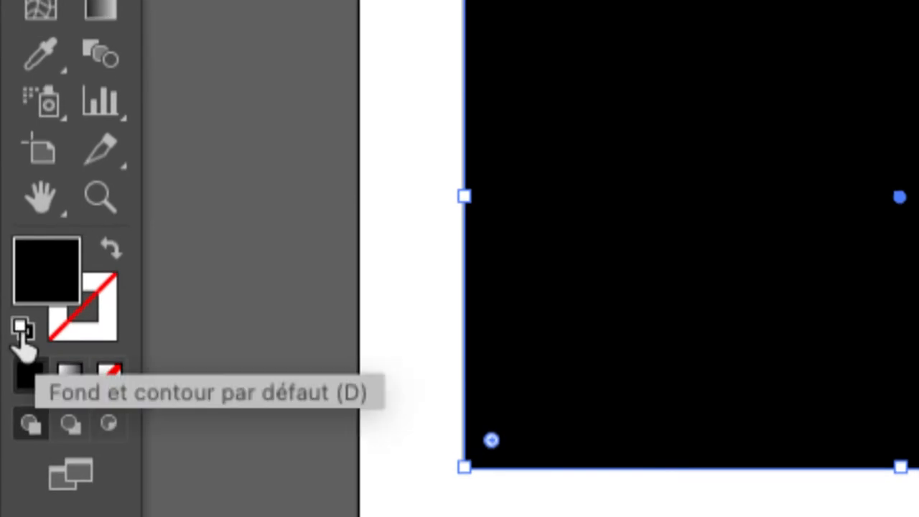
left_click(20, 334)
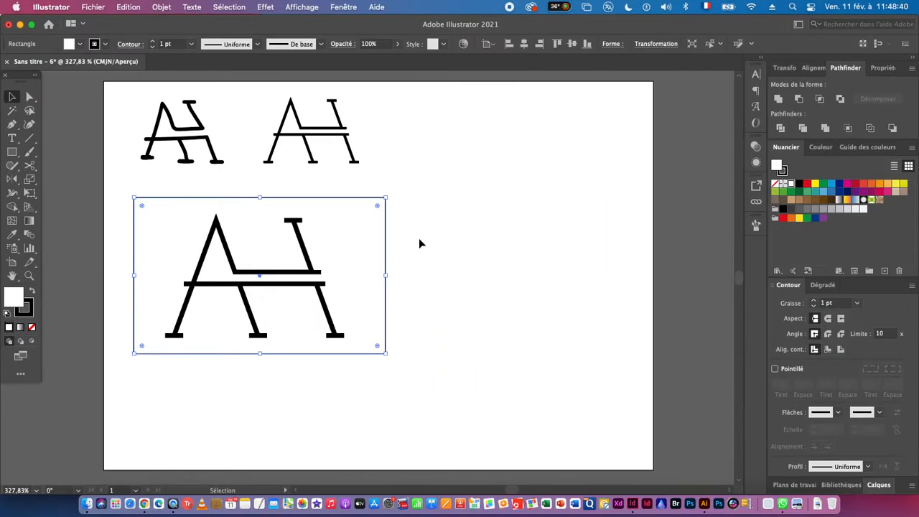
- Centre the enlarged monogram within its rectangle, aligning both objects relative to the selection
left_click_drag(101, 240, 329, 303)
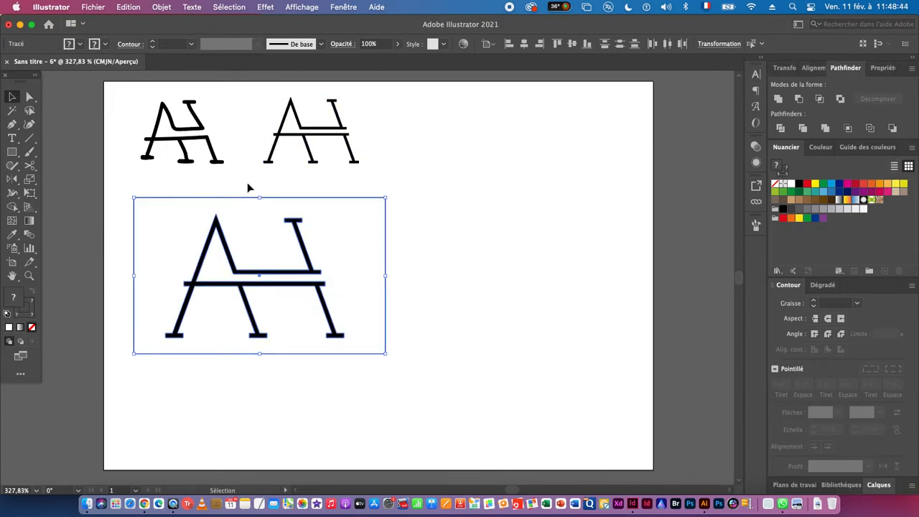
left_click_drag(102, 233, 322, 289)
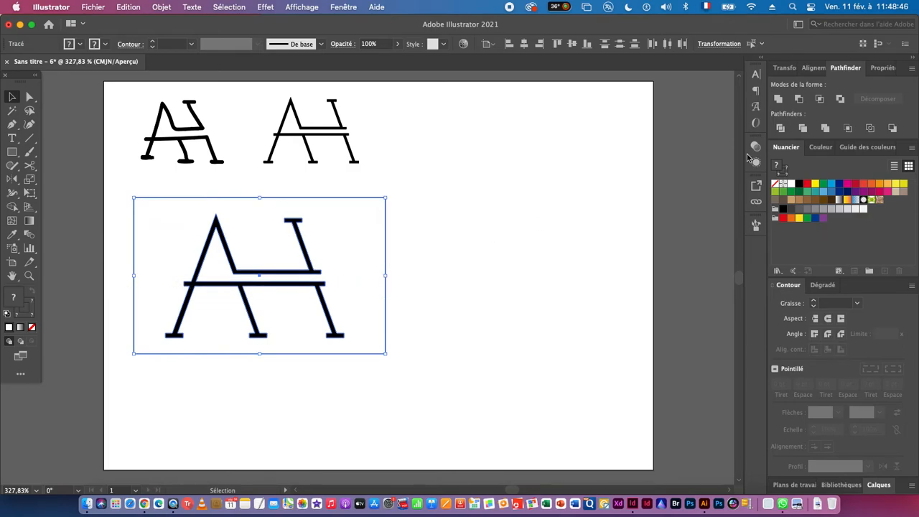
left_click(813, 68)
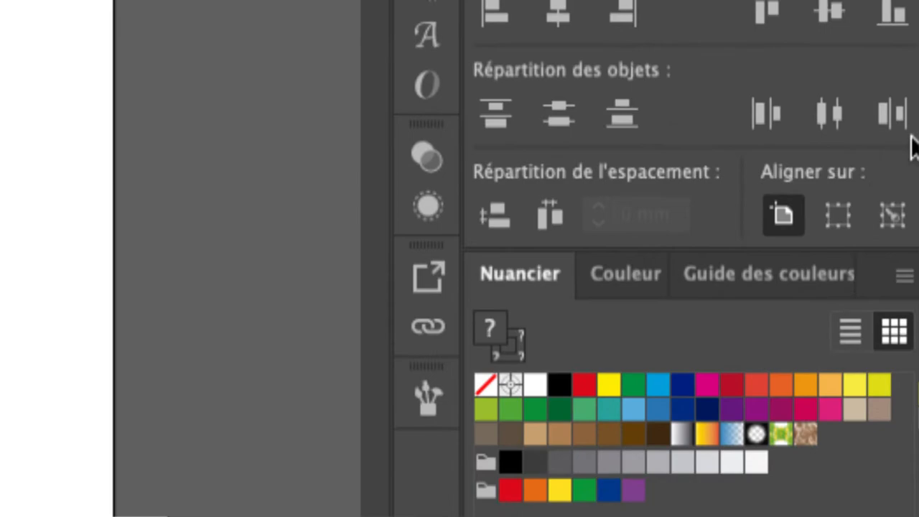
left_click(834, 220)
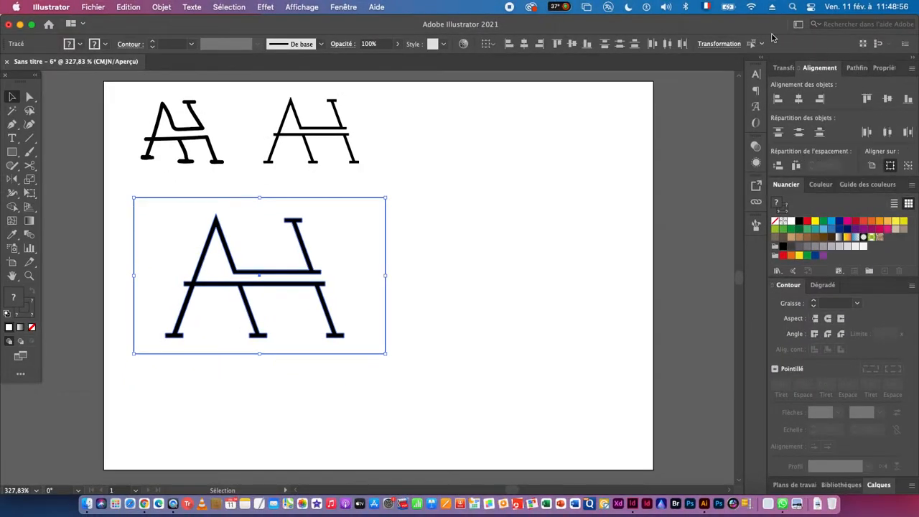
left_click(799, 100)
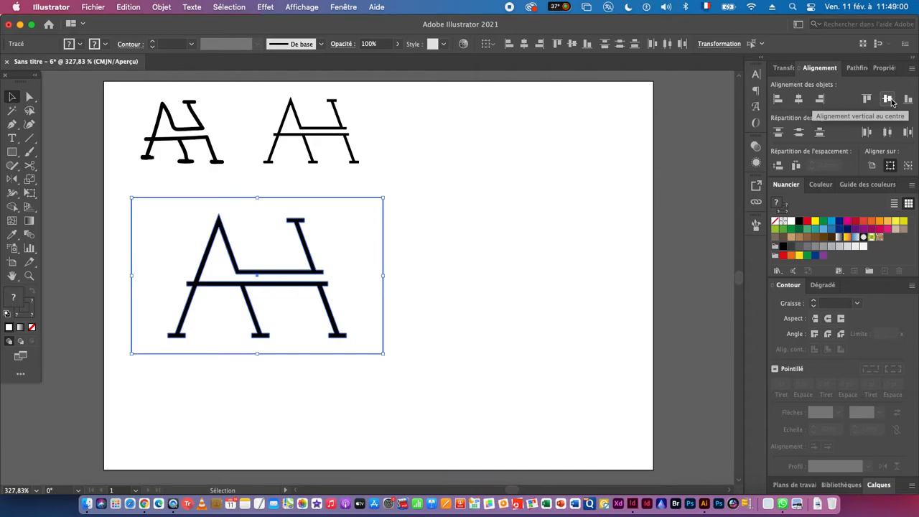
- Duplicate the framed monogram beside the original and invert the copy's colours to white on black
left_click_drag(214, 277, 460, 297)
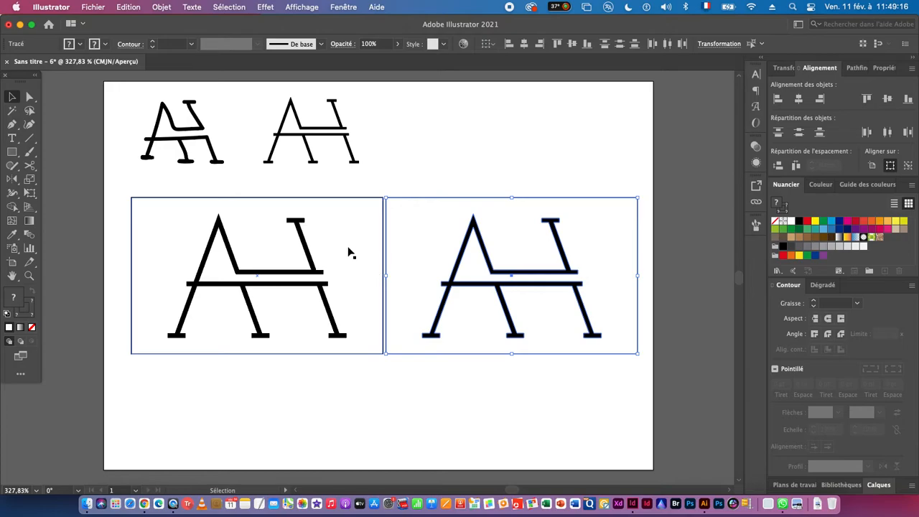
left_click(128, 7)
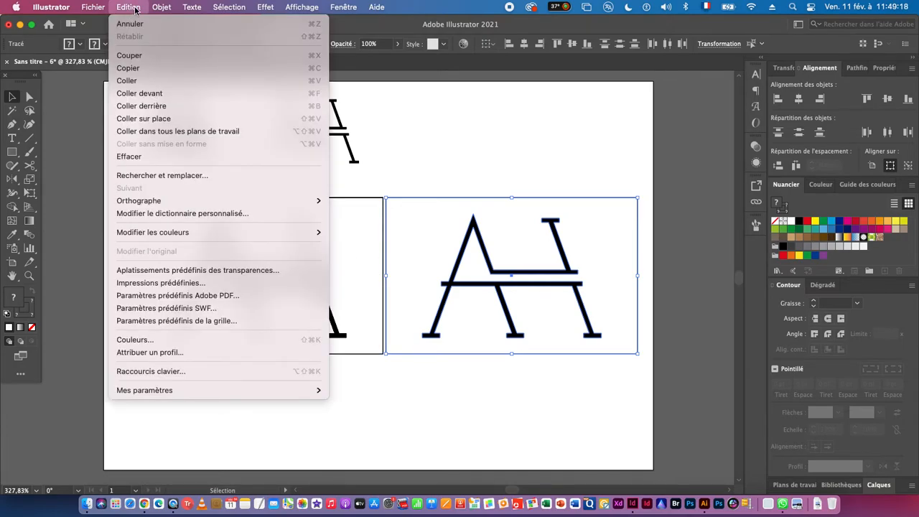
mouse_move(149, 233)
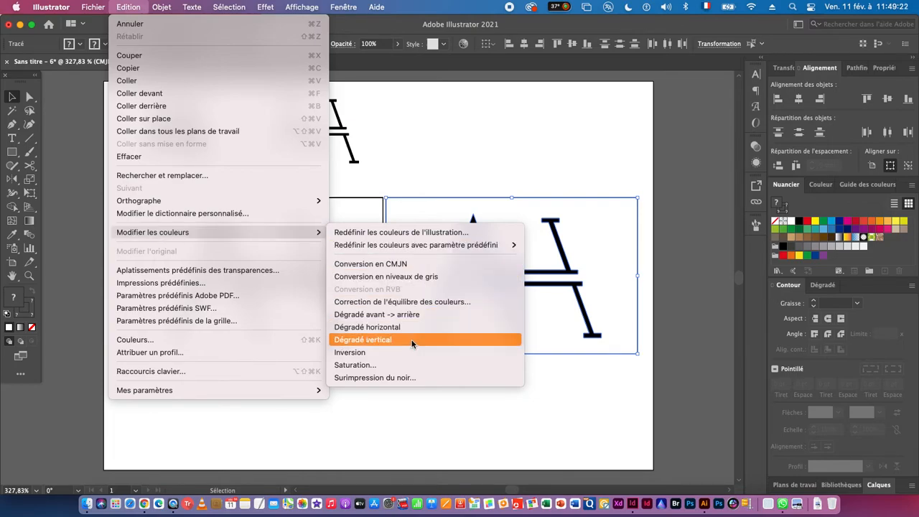
left_click(357, 356)
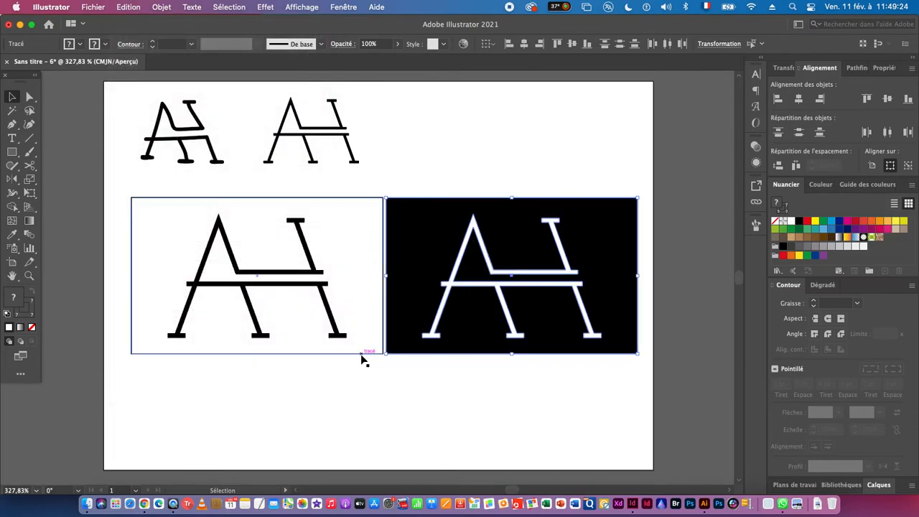
left_click(264, 399)
left_click(402, 332)
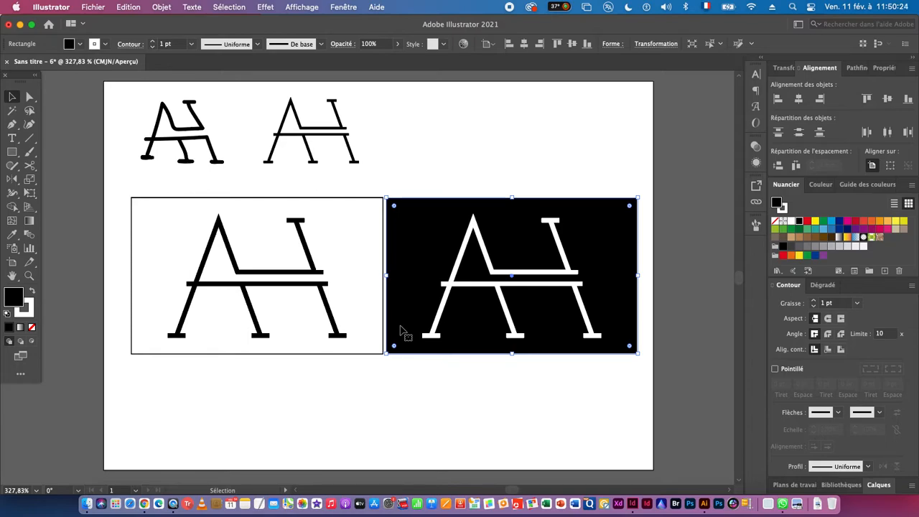
- Extend the artboard downward below the two framed monograms to a height of about 379 mm
left_click_drag(349, 412, 317, 369)
left_click_drag(374, 369, 297, 370)
left_click_drag(340, 372, 305, 320)
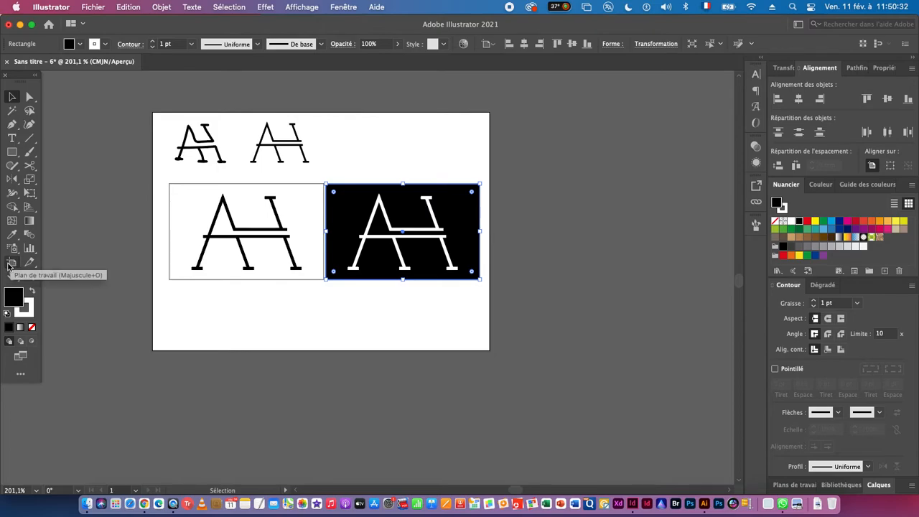
left_click(11, 264)
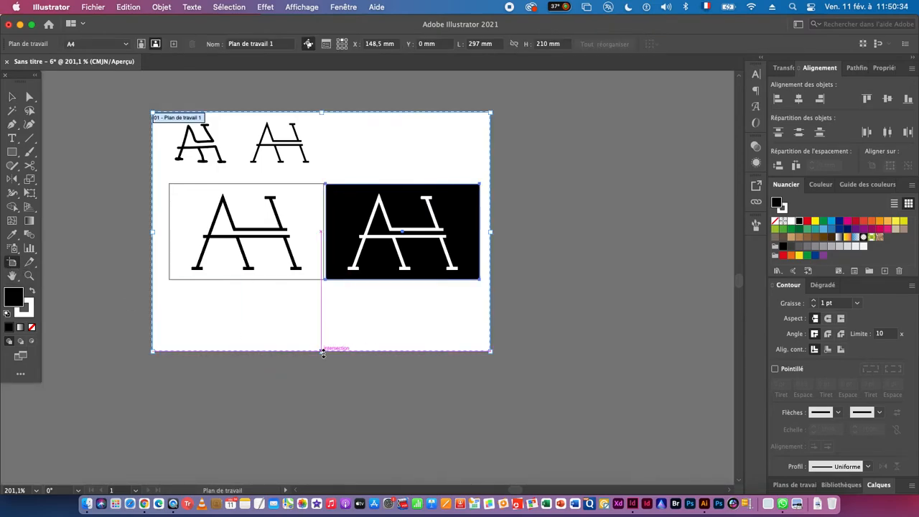
left_click_drag(322, 351, 352, 426)
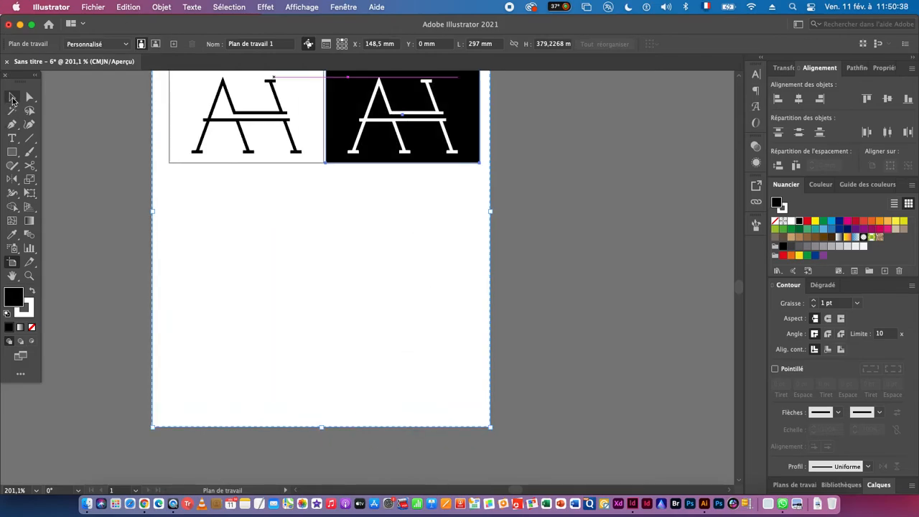
left_click(12, 97)
- Duplicate the black monogram from the white frame straight down into the empty area below it
left_click_drag(290, 193, 266, 305)
left_click(222, 228)
left_click_drag(222, 228, 222, 347)
key("a")
key("v")
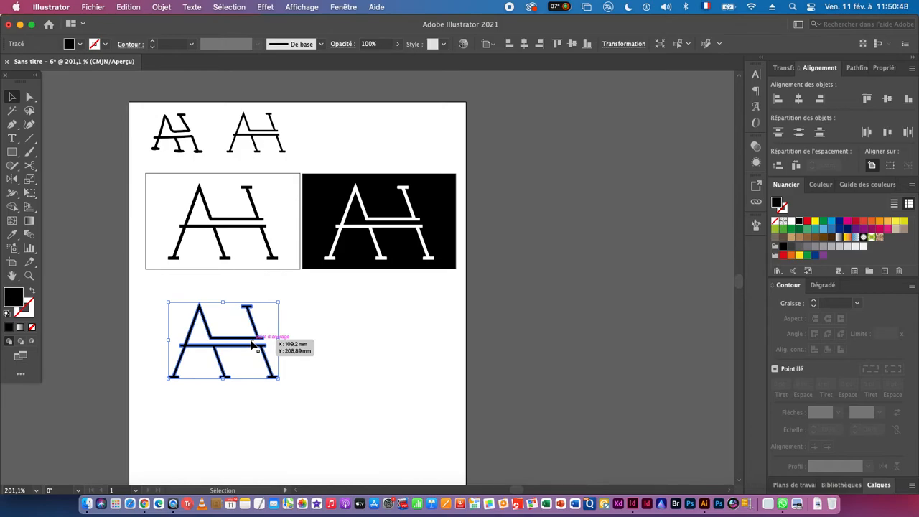
- Draw a black square across the full 297 mm artboard width, over the lower monogram copy
key("space")
left_click_drag(228, 384, 190, 338)
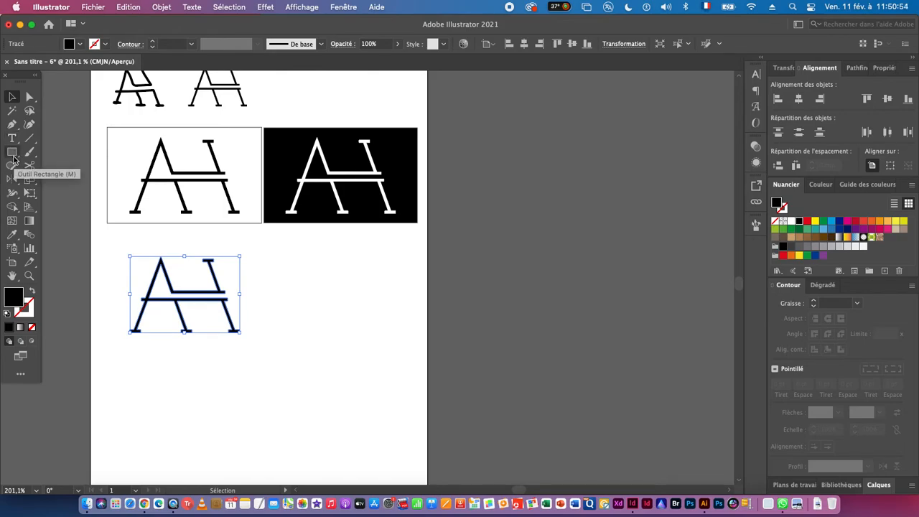
left_click(12, 154)
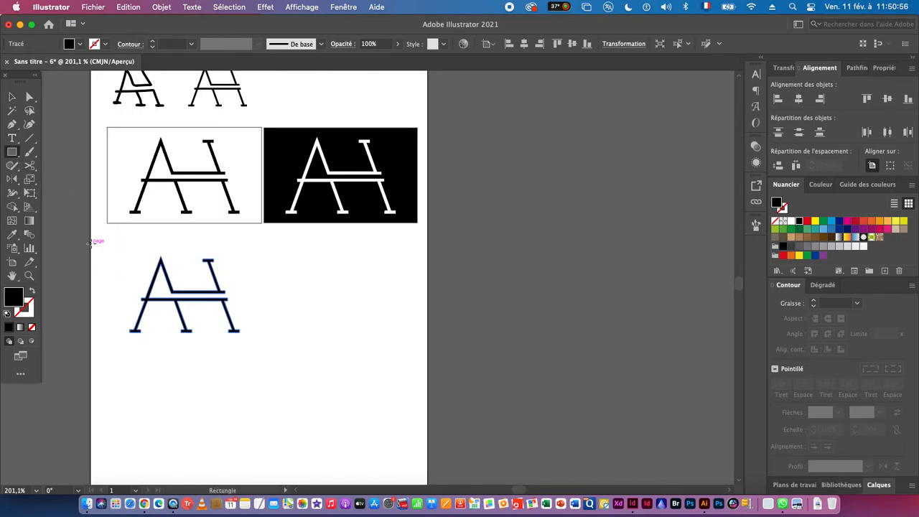
left_click_drag(91, 242, 283, 408)
left_click(282, 408, "alt+super")
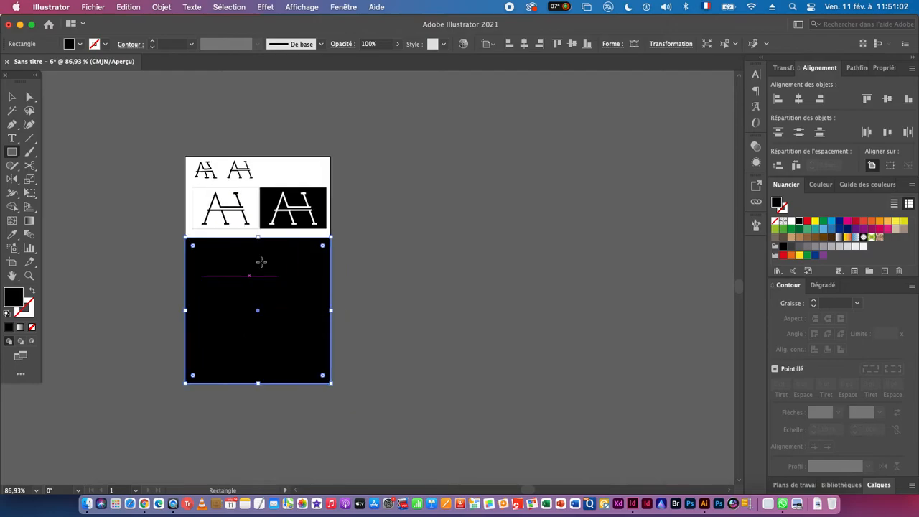
left_click(12, 97)
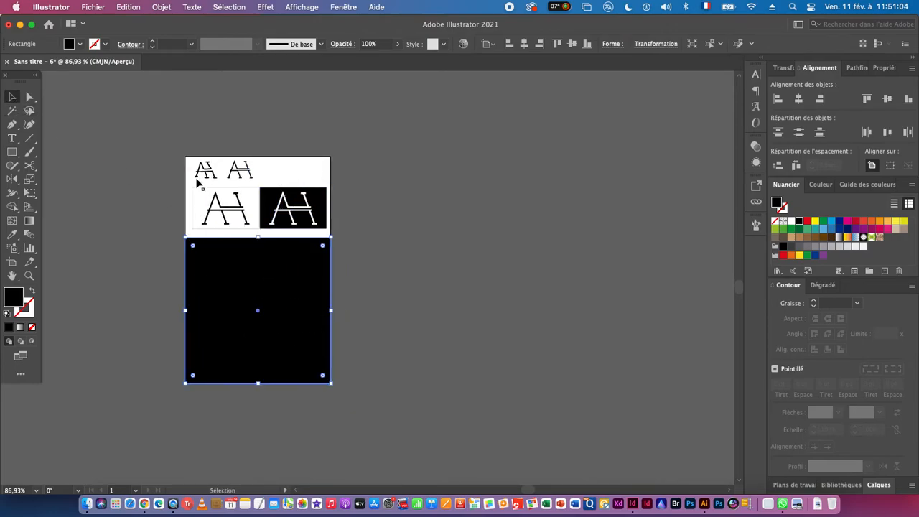
- Extend the artboard downward past the black square to a height of about 626 mm
left_click(12, 262)
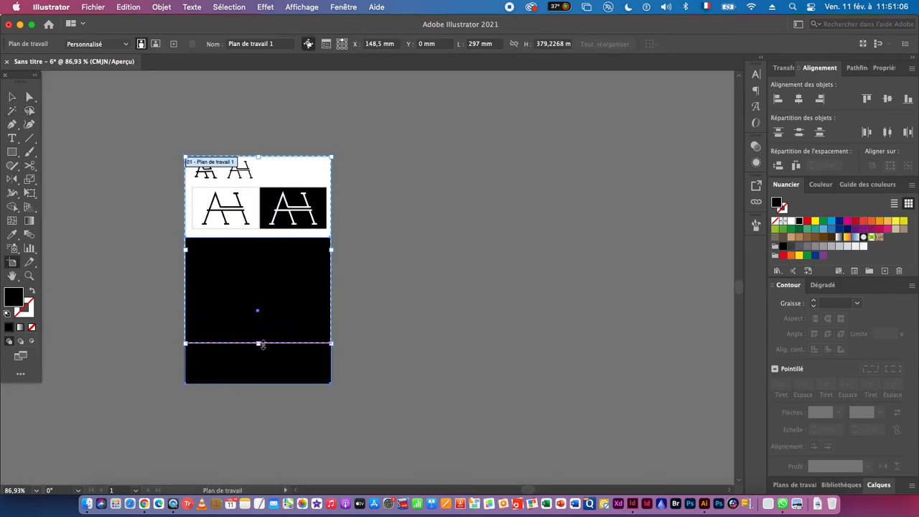
left_click_drag(259, 344, 258, 464)
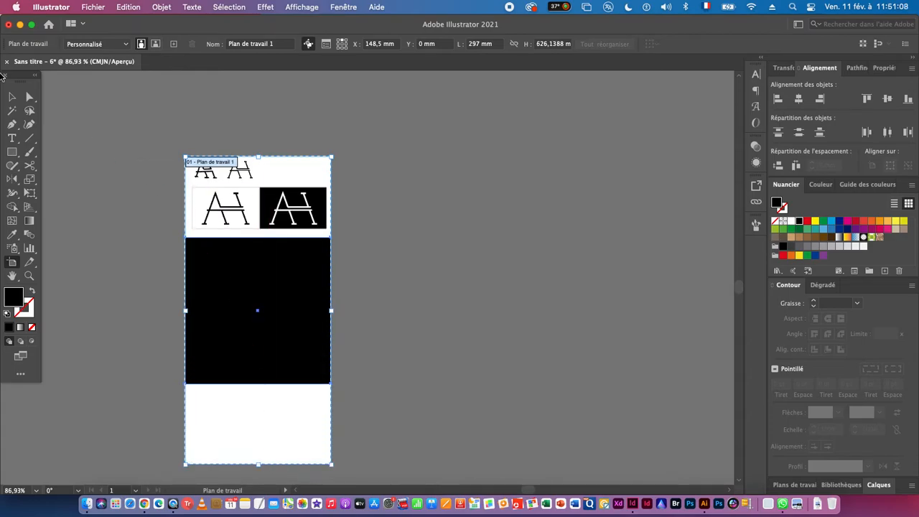
left_click(12, 98)
- Send the large black square to the back, behind the monogram copy
scroll(285, 308, "up", 5)
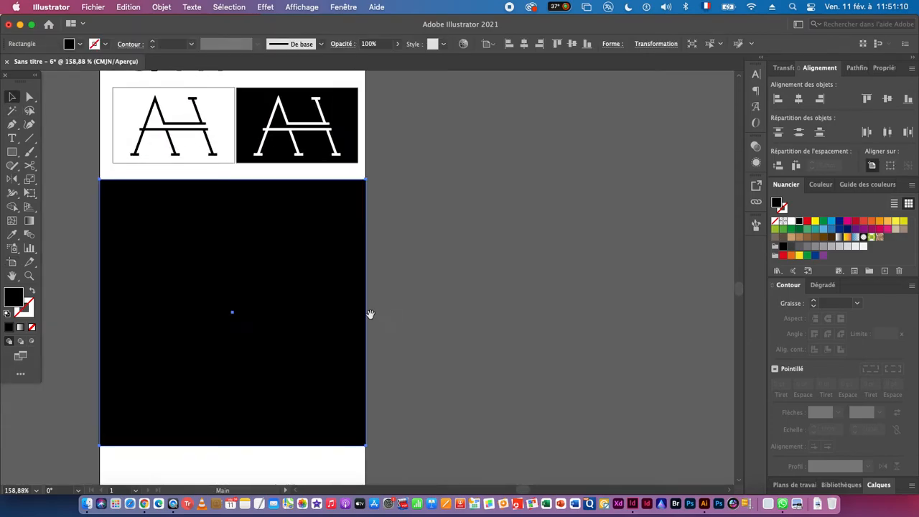
right_click(275, 262)
mouse_move(330, 431)
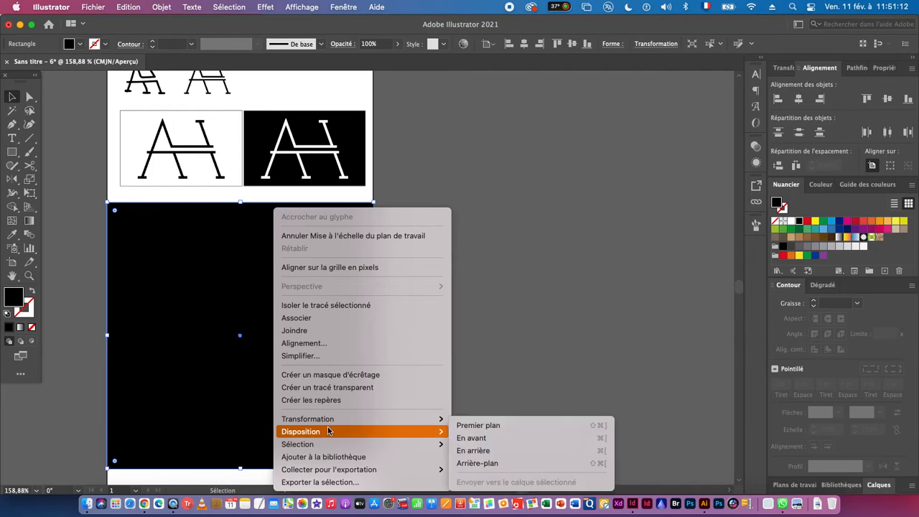
left_click(515, 463)
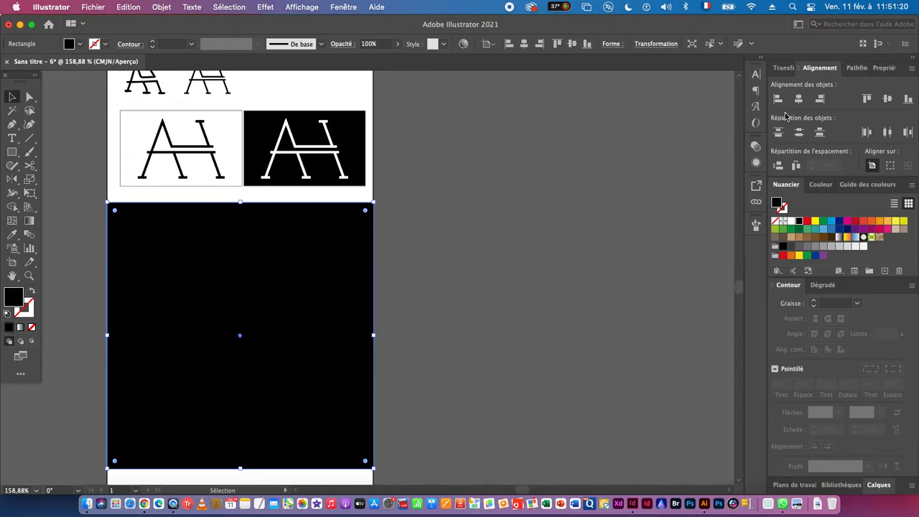
- Halve the black square by setting its width to 297 mm/2 with proportions locked and the top-left corner as reference point
left_click(783, 69)
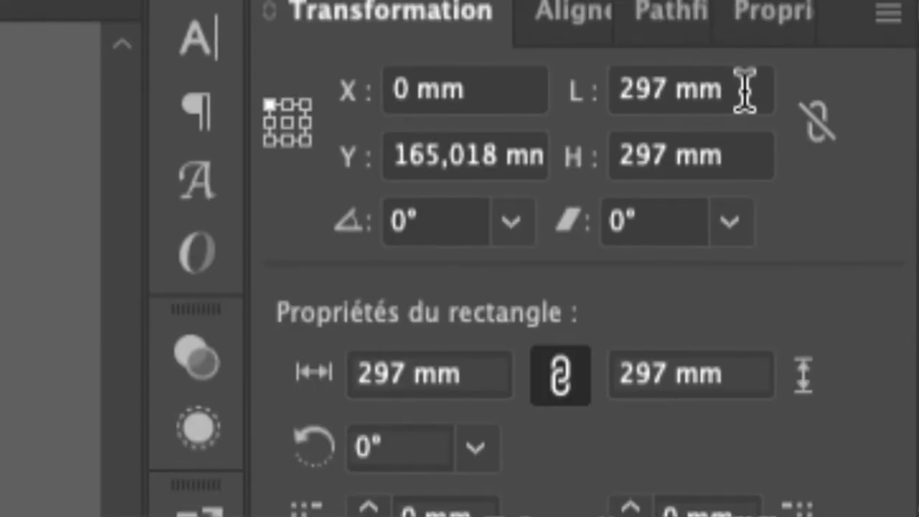
left_click(743, 86)
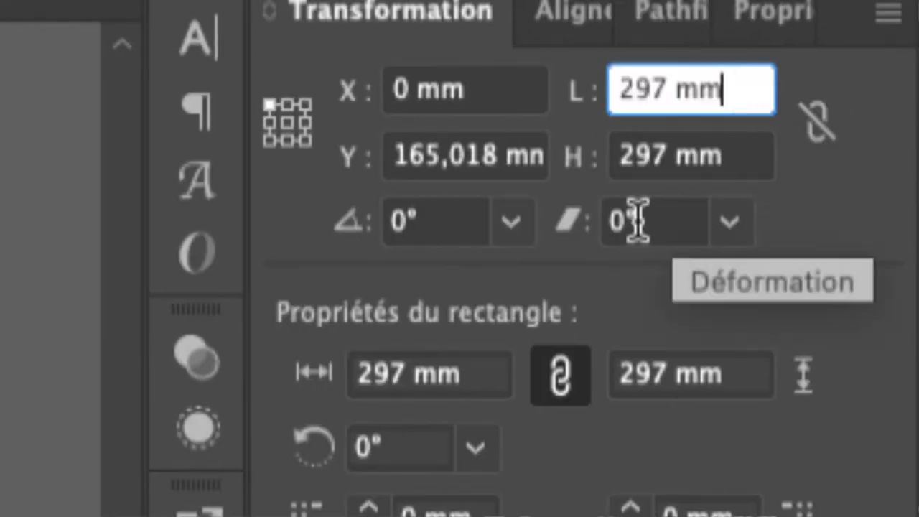
left_click(819, 123)
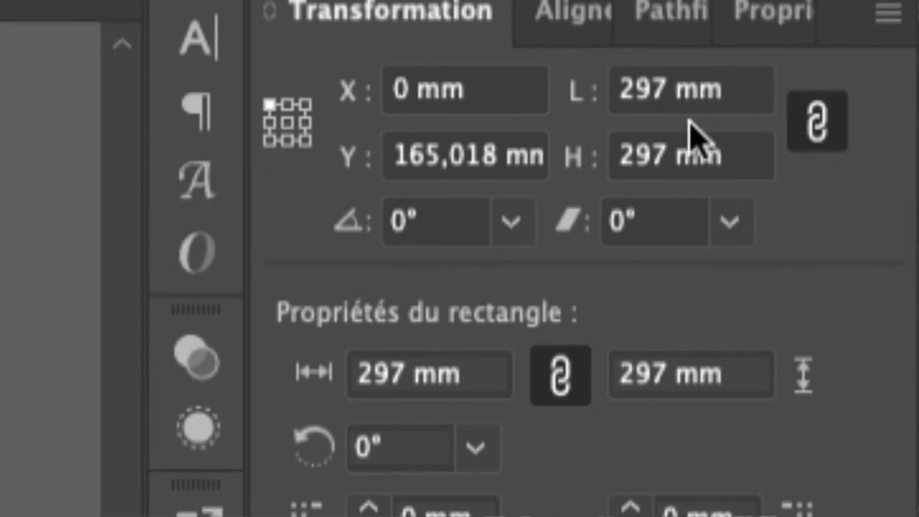
left_click(733, 106)
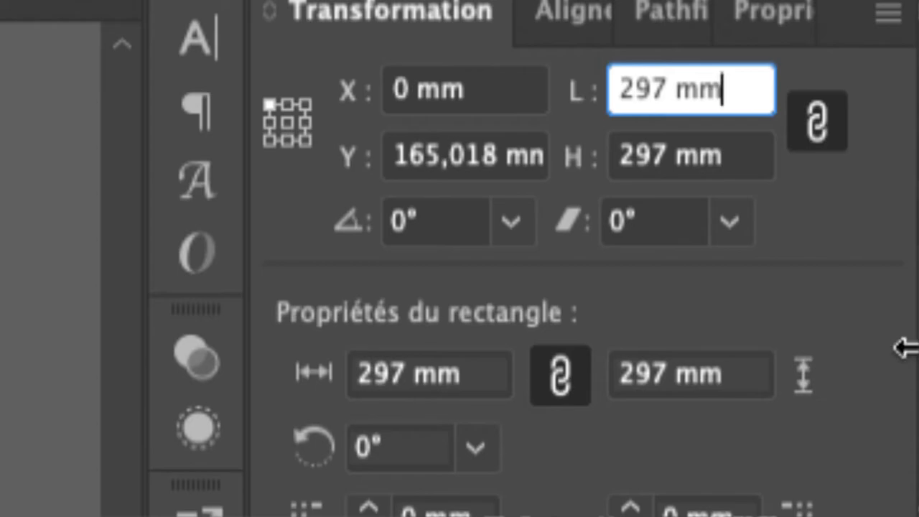
type("/2")
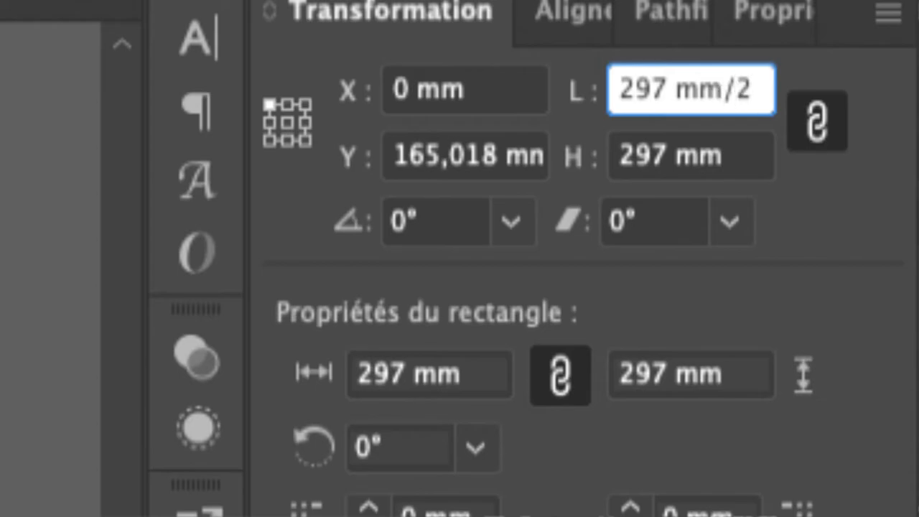
key("Return")
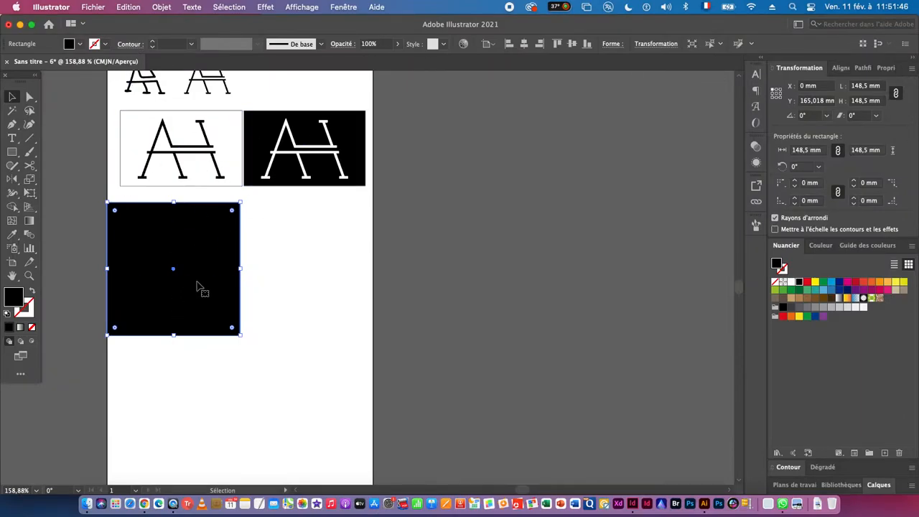
- Switch to Google Chrome and bring up the "color palette flowers" image results
key("super+Tab")
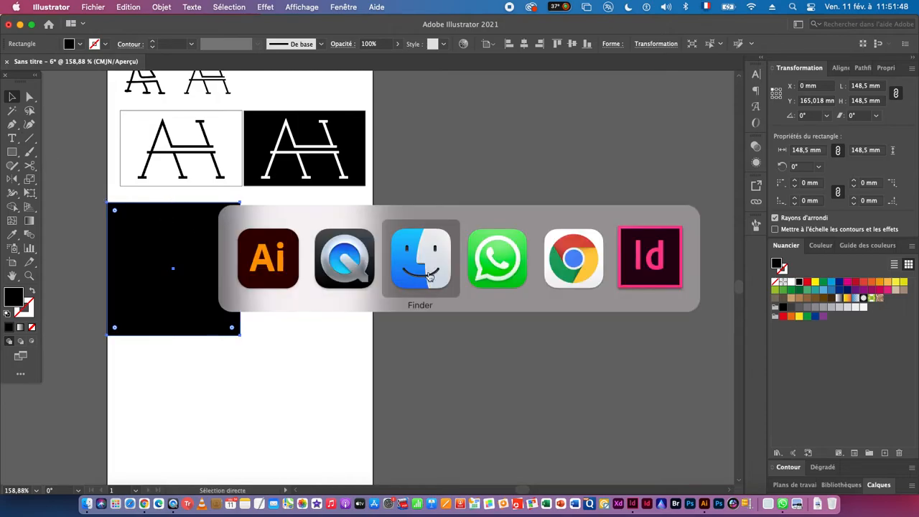
left_click(578, 272)
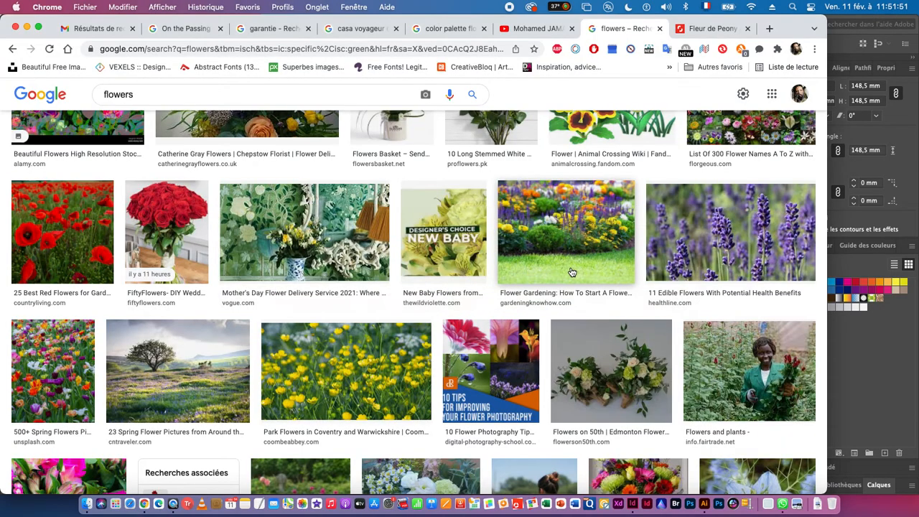
left_click(454, 31)
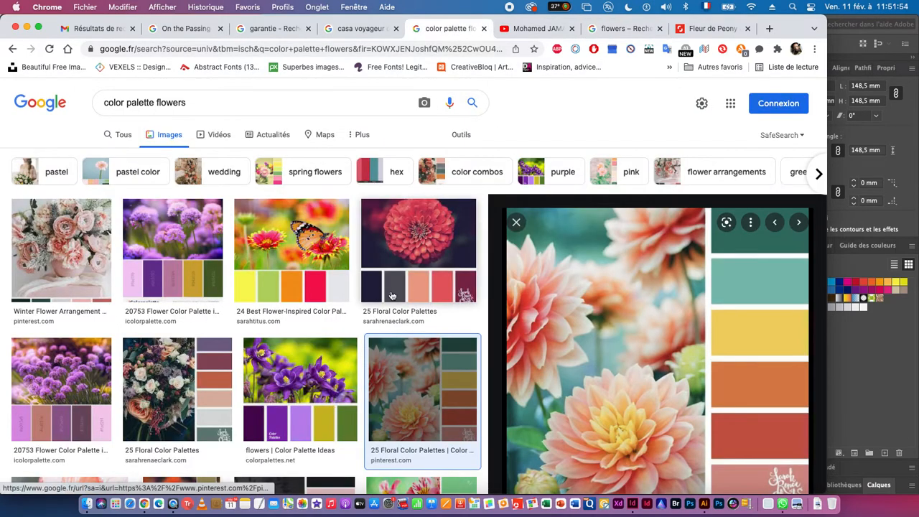
- Browse the floral colour palettes and open the Paper Heart Design palette with the lilac bouquet
scroll(395, 296, "down", 10)
scroll(372, 336, "down", 3)
scroll(373, 336, "up", 2)
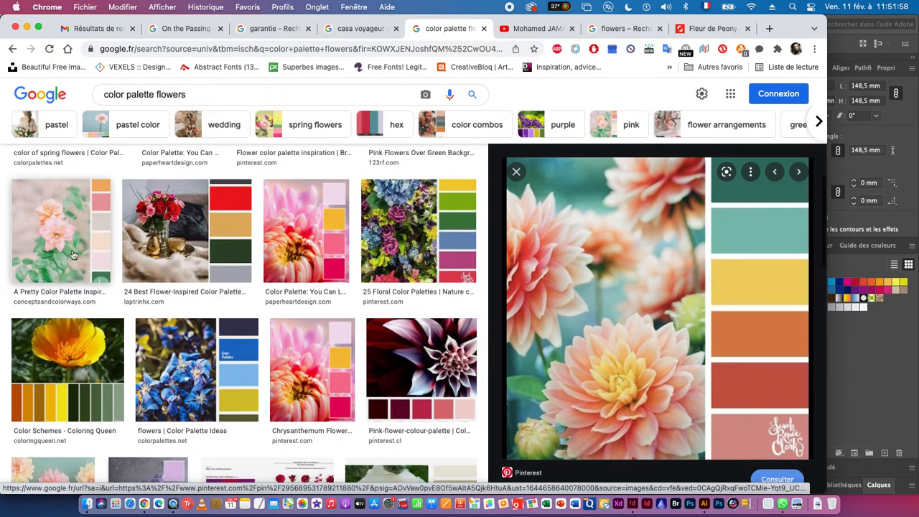
scroll(275, 331, "down", 2)
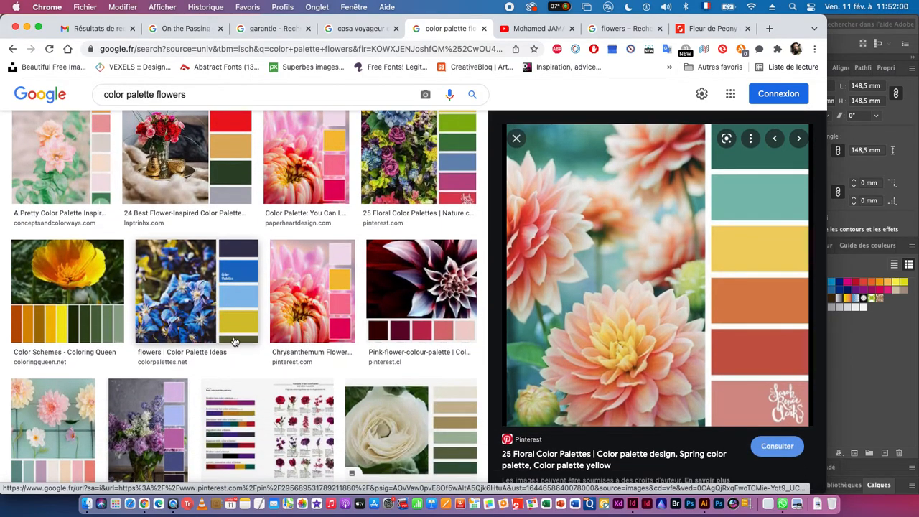
scroll(234, 340, "down", 3)
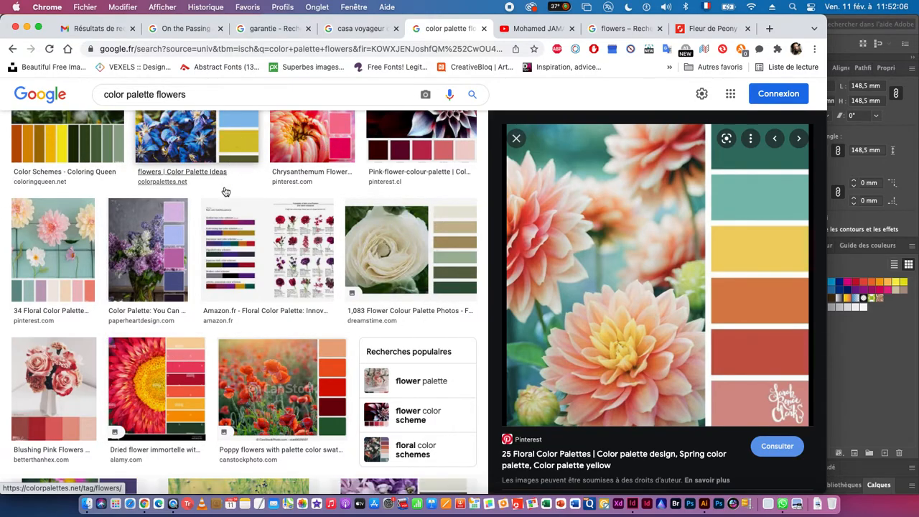
left_click(161, 262)
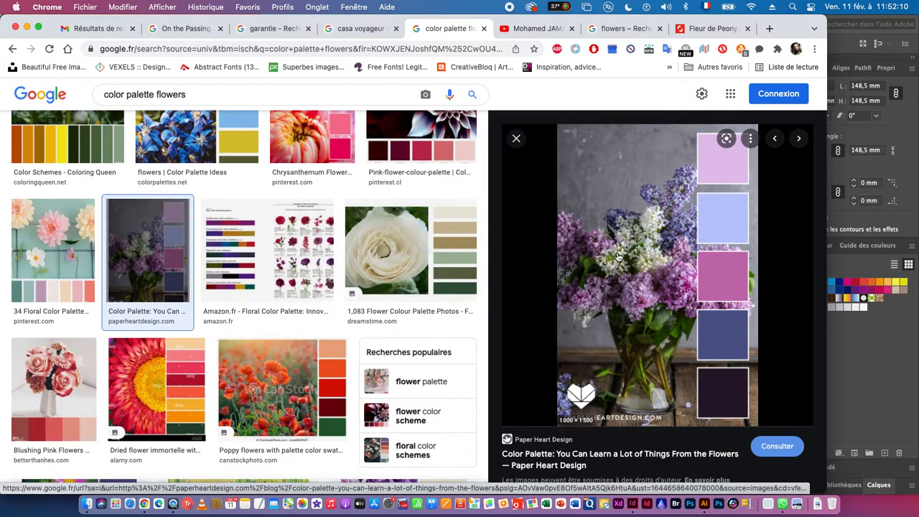
- Copy the lilac bouquet palette image, switch to Illustrator and paste it into the logo document
right_click(627, 257)
left_click(667, 369)
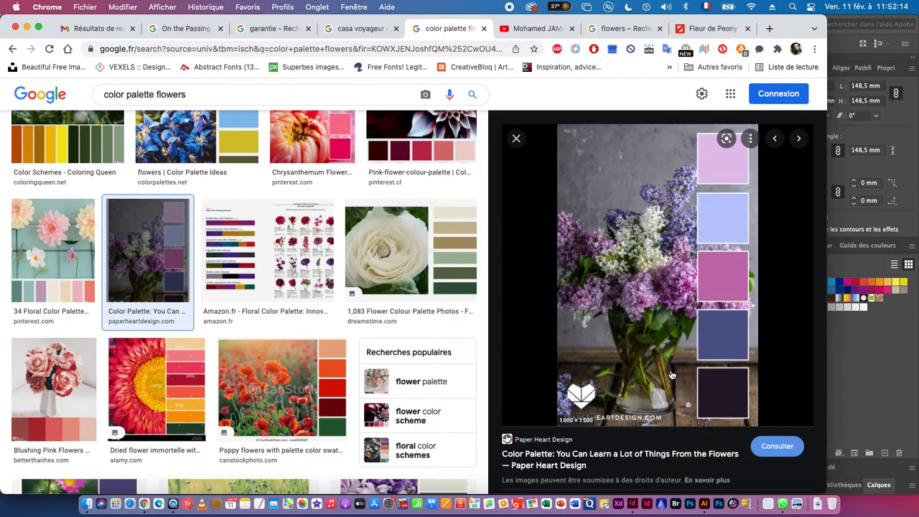
key("super+Tab")
left_click(347, 257)
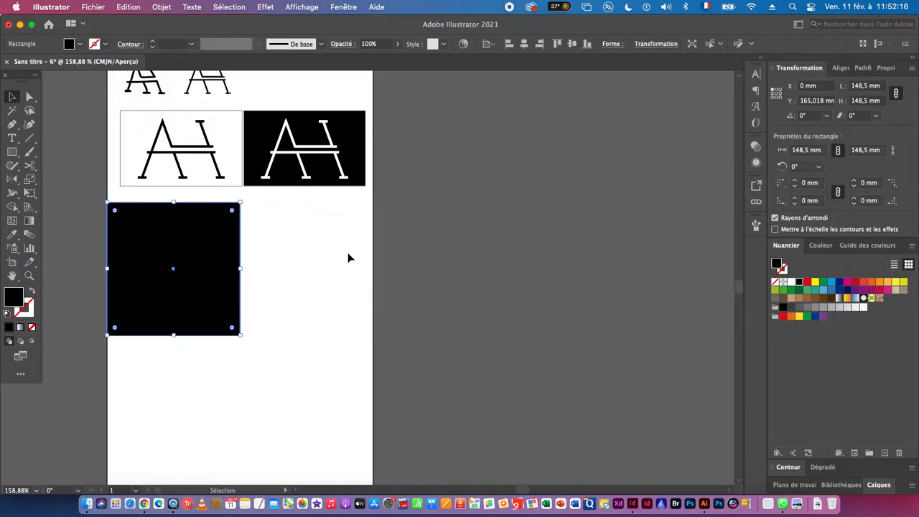
key("super+v")
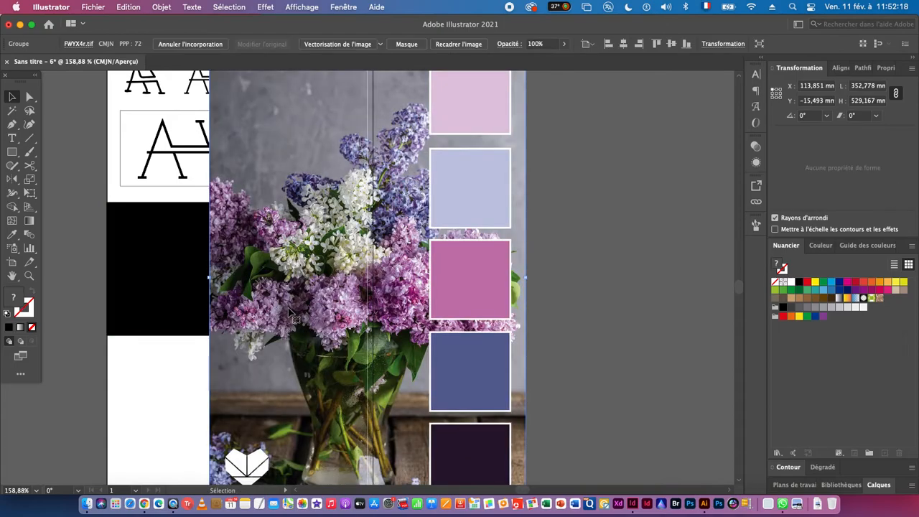
- Move the pasted palette image beside the artboard and shrink it proportionally to about 143 by 214 mm
left_click_drag(313, 307, 446, 330)
scroll(563, 296, "down", 5)
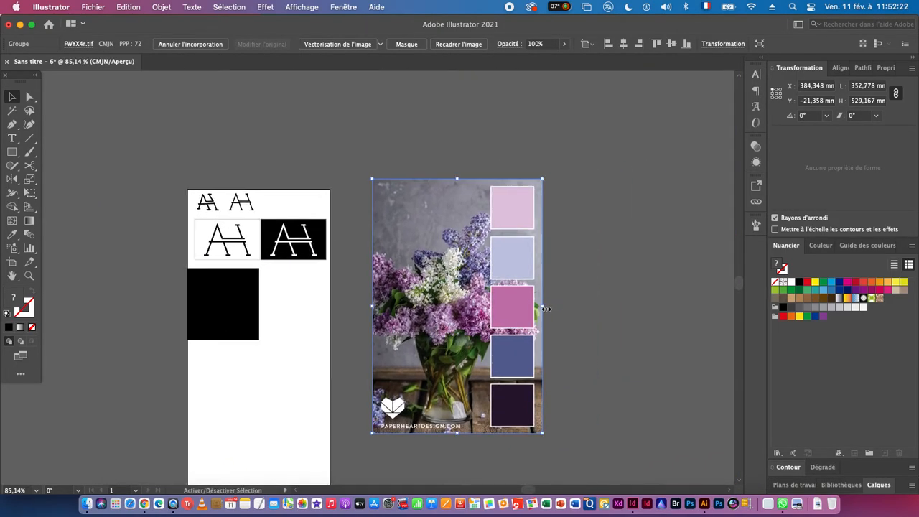
left_click_drag(544, 306, 433, 328)
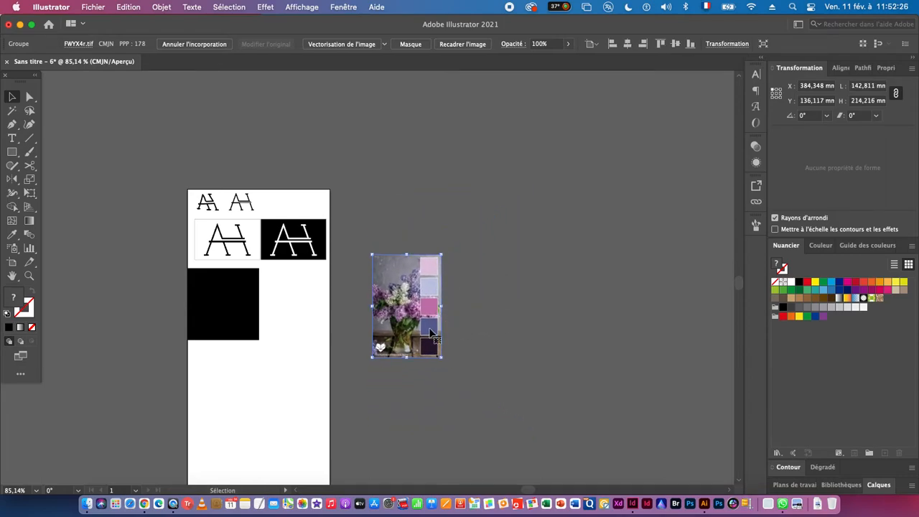
left_click_drag(415, 304, 401, 348)
- Fill the large black square with the light pink sampled from the first swatch of the palette image
key("super+space")
left_click(259, 327)
left_click(286, 387)
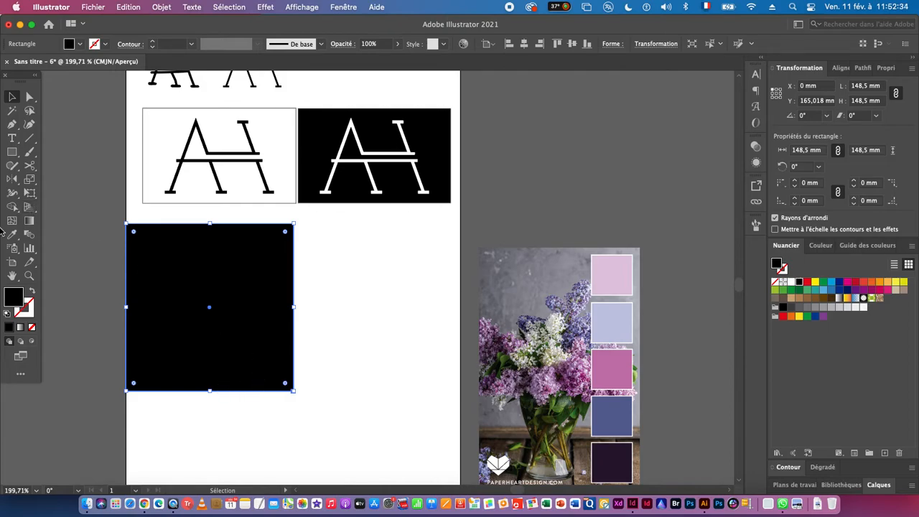
left_click(11, 237)
left_click_drag(421, 302, 305, 277)
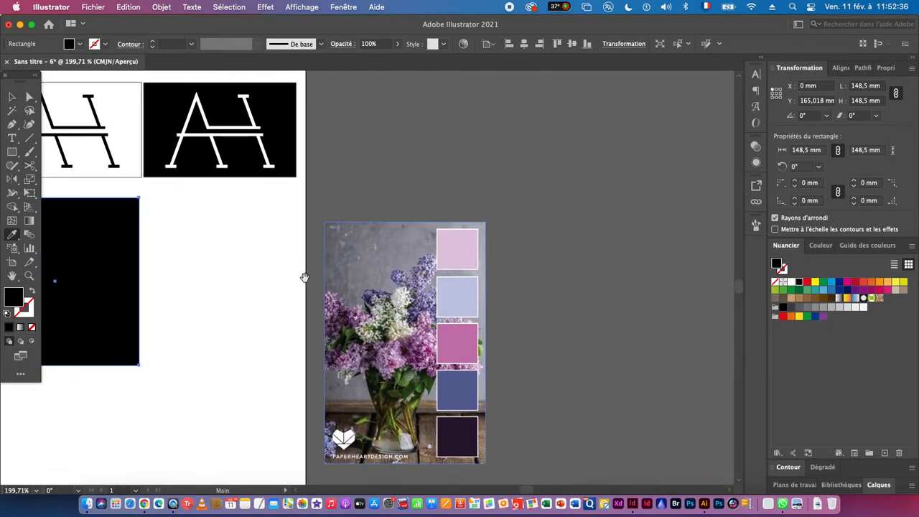
left_click(464, 246)
left_click_drag(248, 352, 431, 351)
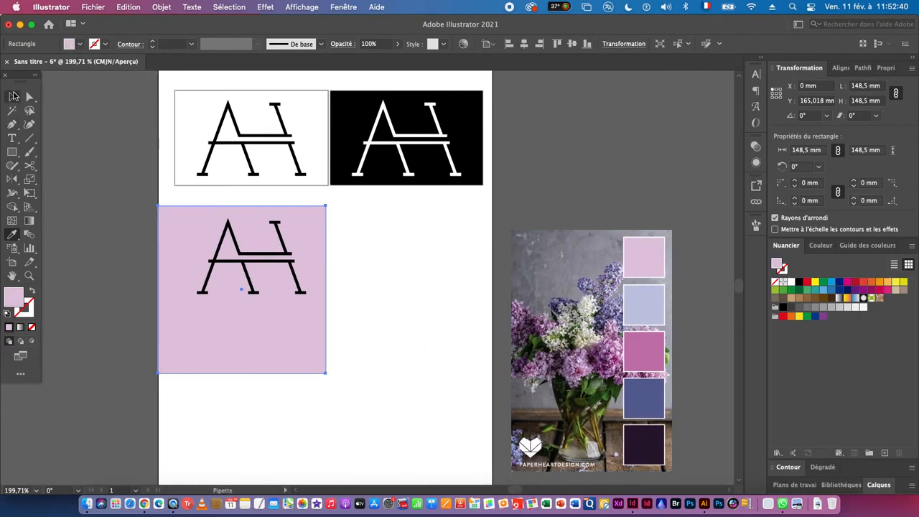
- Centre the monogram horizontally and vertically on the light pink square, using the square as the key object
left_click(13, 96)
left_click_drag(215, 305, 212, 307)
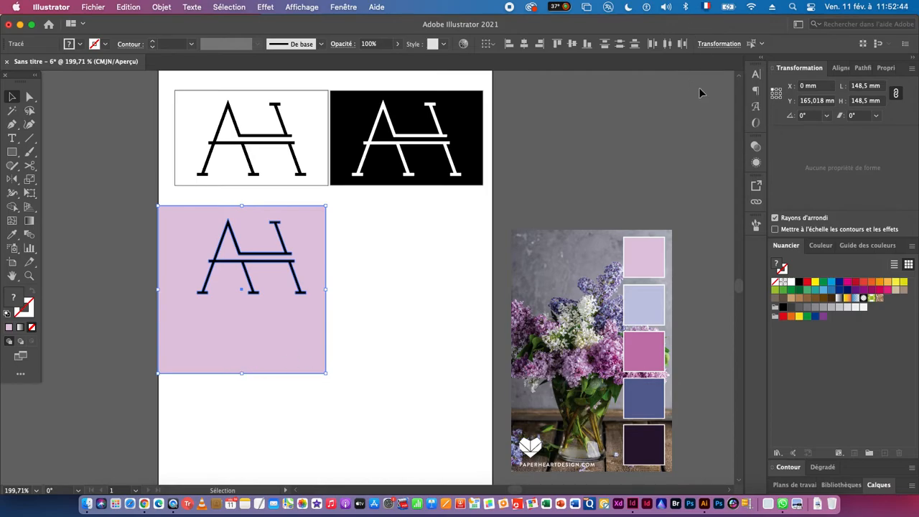
left_click(300, 347)
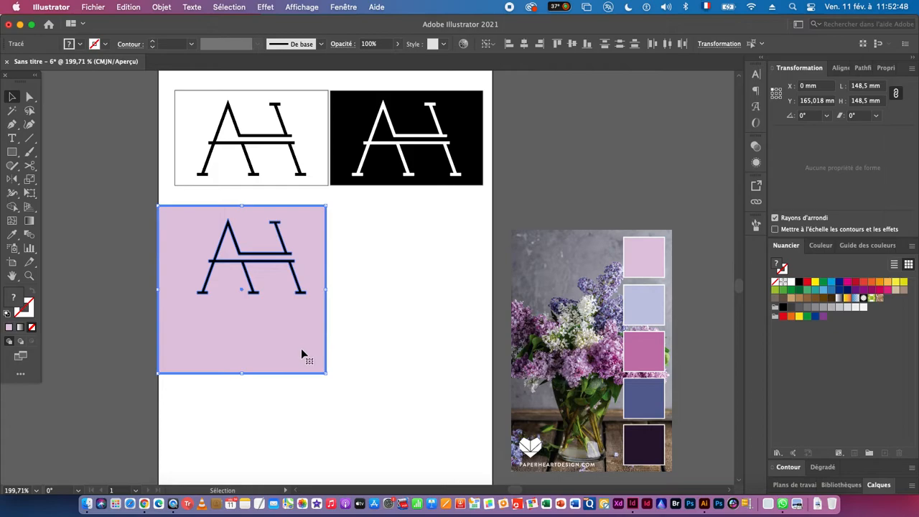
left_click(225, 262, "shift")
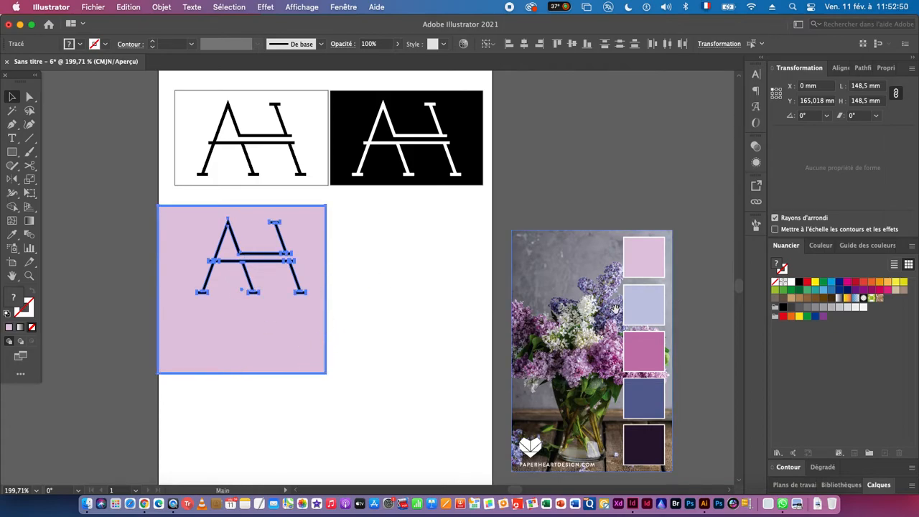
left_click(841, 67)
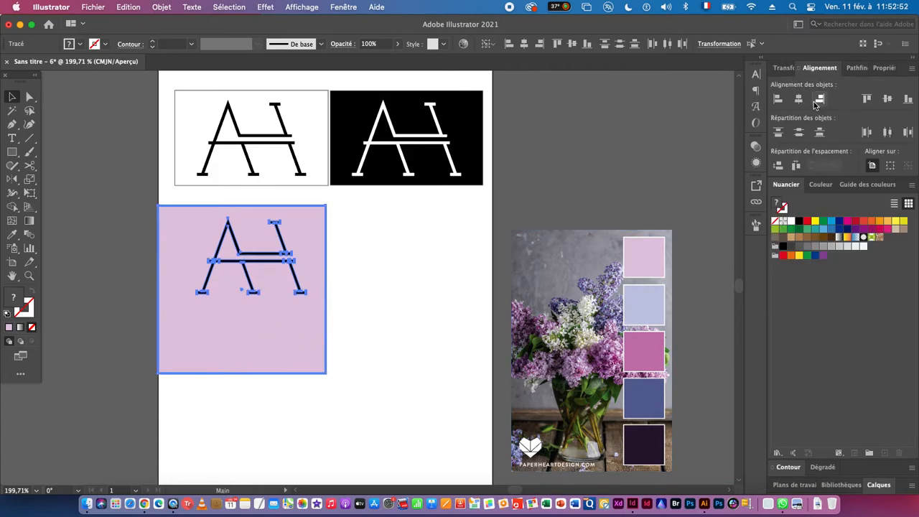
left_click(801, 99)
left_click(887, 99)
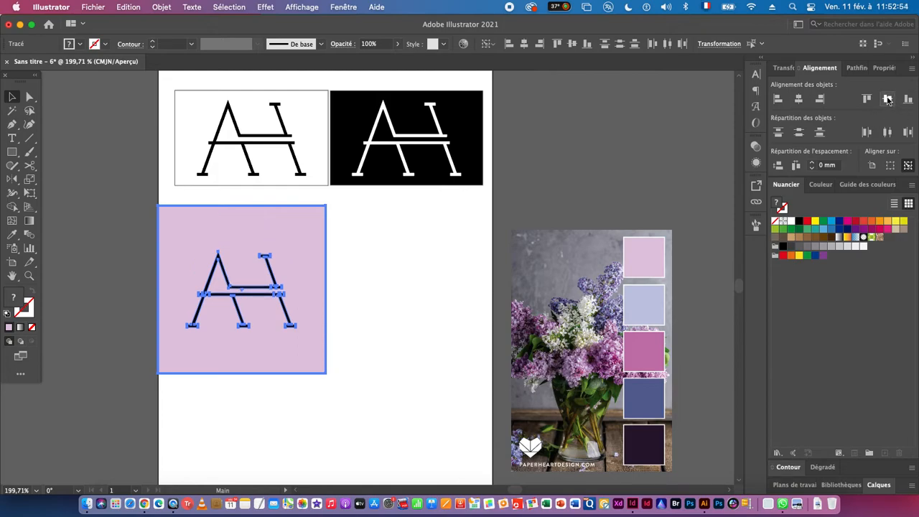
left_click(405, 286)
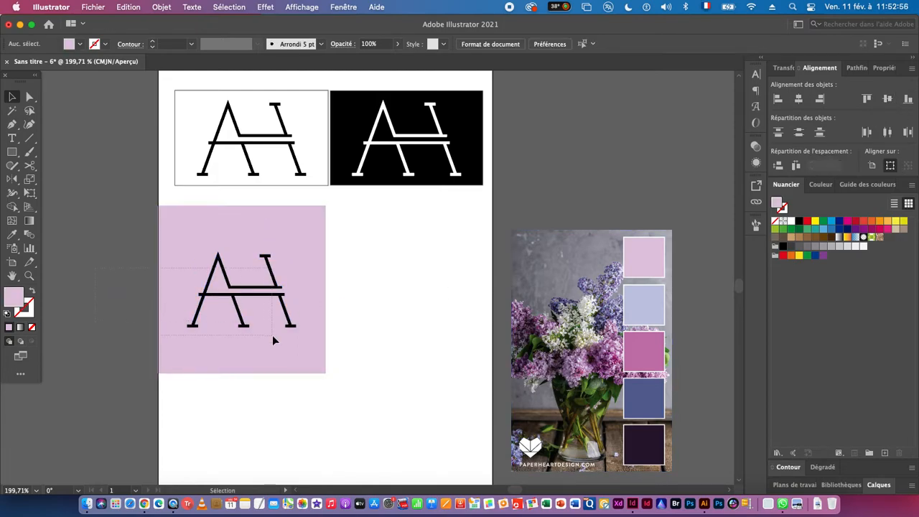
- Duplicate the pink square with its monogram alongside, and copy that pair directly below to form a two-by-two grid
left_click(189, 303)
left_click_drag(189, 303, 357, 309)
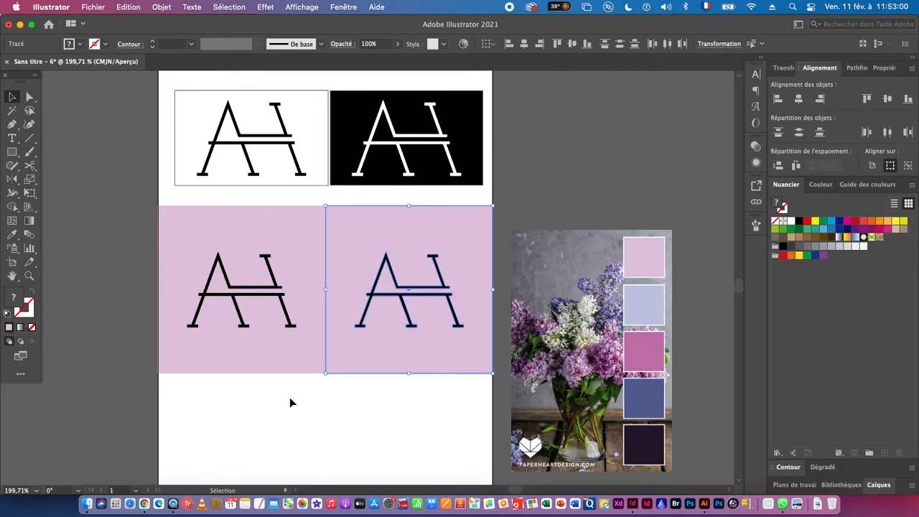
left_click_drag(217, 417, 444, 264)
left_click_drag(388, 367, 375, 238)
left_click_drag(357, 143, 355, 311)
- Fill the upper-right square of the grid with the light blue sampled from the palette's second swatch
left_click(99, 224)
left_click(377, 220)
left_click(244, 212, "shift")
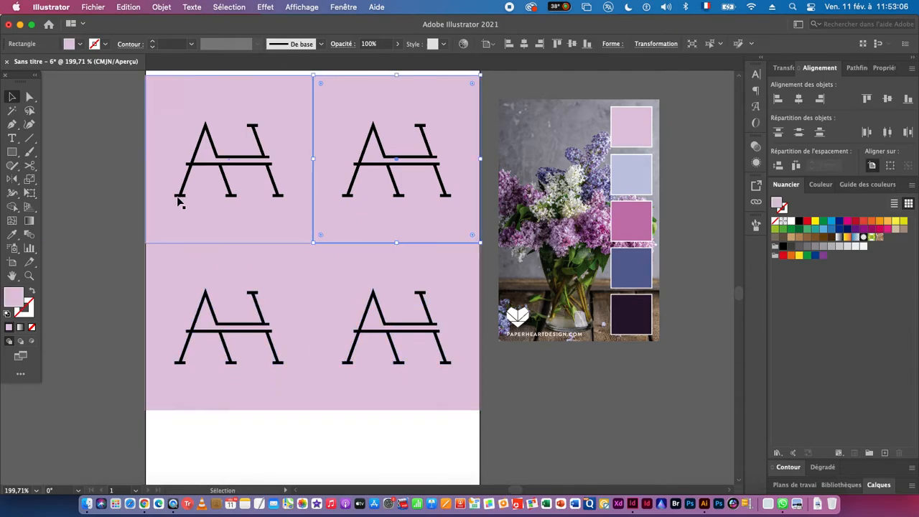
left_click(11, 234)
left_click(616, 183)
- Fill the lower-left square of the grid with the magenta sampled from the palette's third swatch
left_click(257, 394, "super")
key("v")
left_click(253, 403)
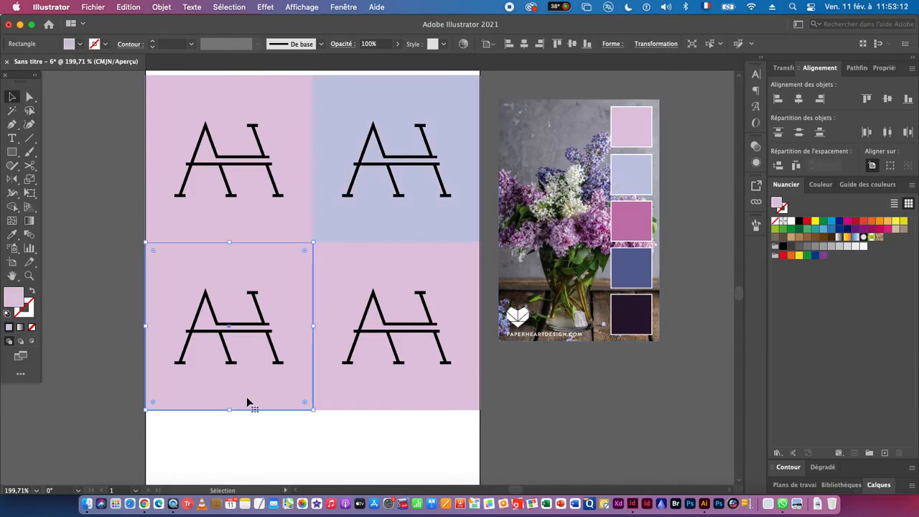
left_click(12, 234)
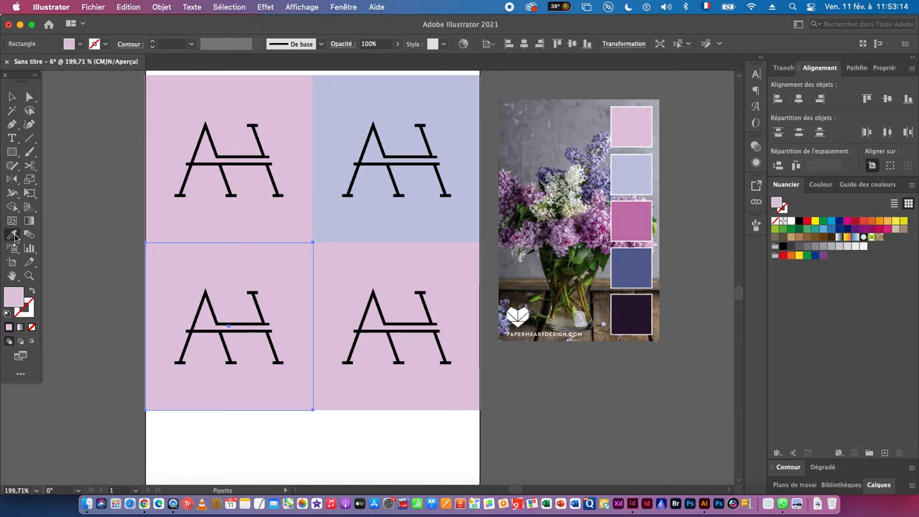
left_click(636, 225)
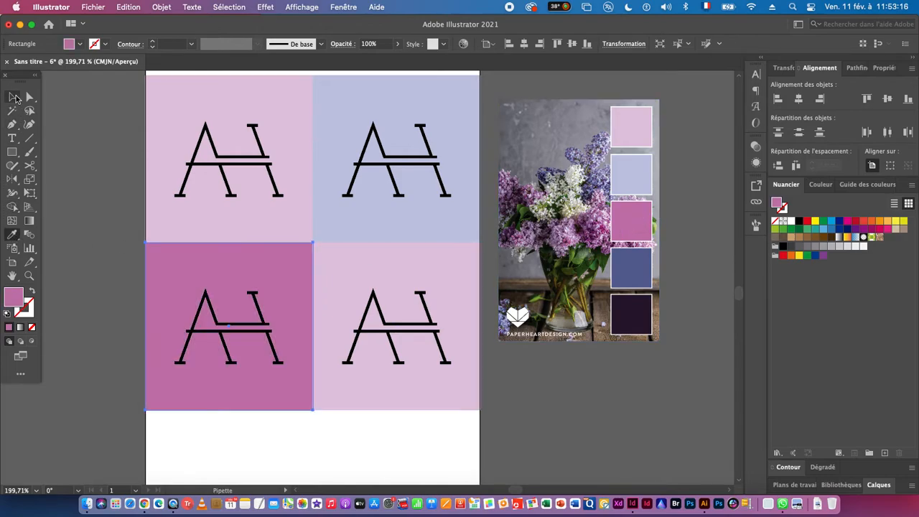
- Fill the lower-right square of the grid with the indigo blue sampled from the palette's fourth swatch
left_click(15, 98)
left_click(370, 380)
left_click(12, 234)
left_click(641, 264)
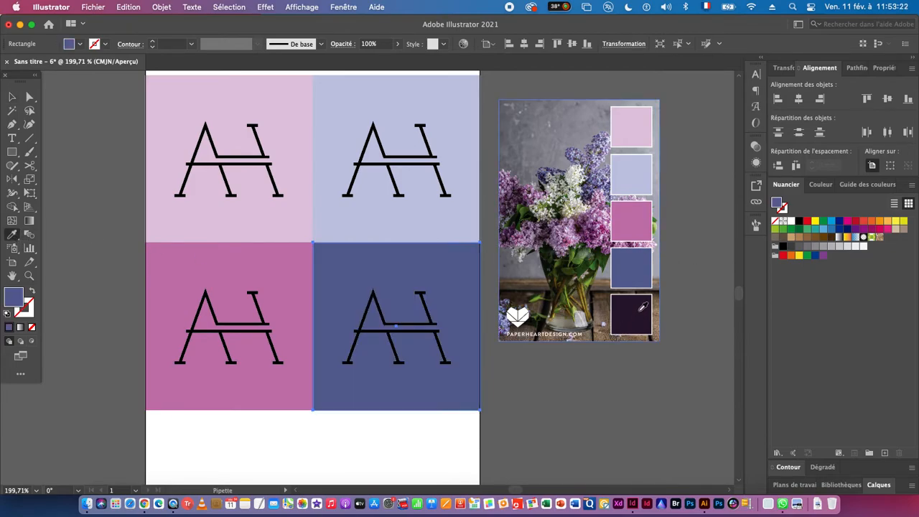
- Recolour the monograms on the light pink and light blue squares with the palette's dark purple swatch
left_click(12, 96)
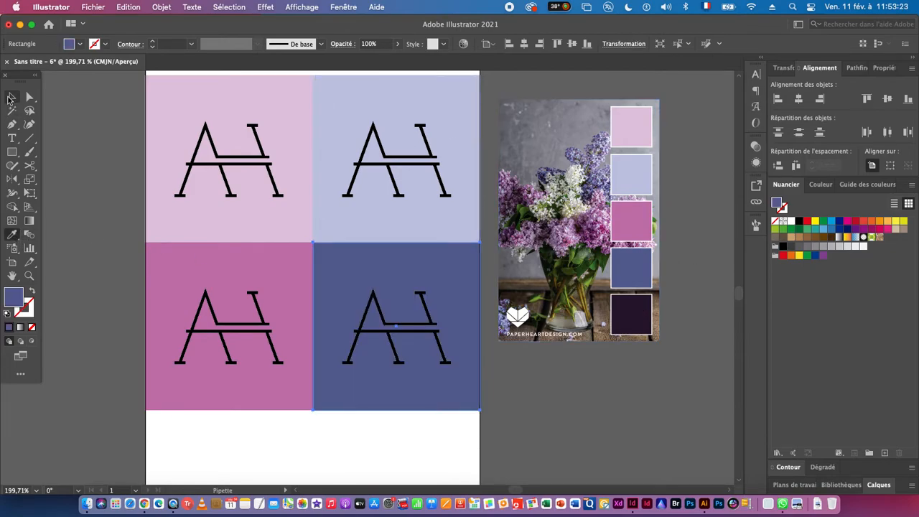
left_click(247, 158)
left_click(380, 156, "shift")
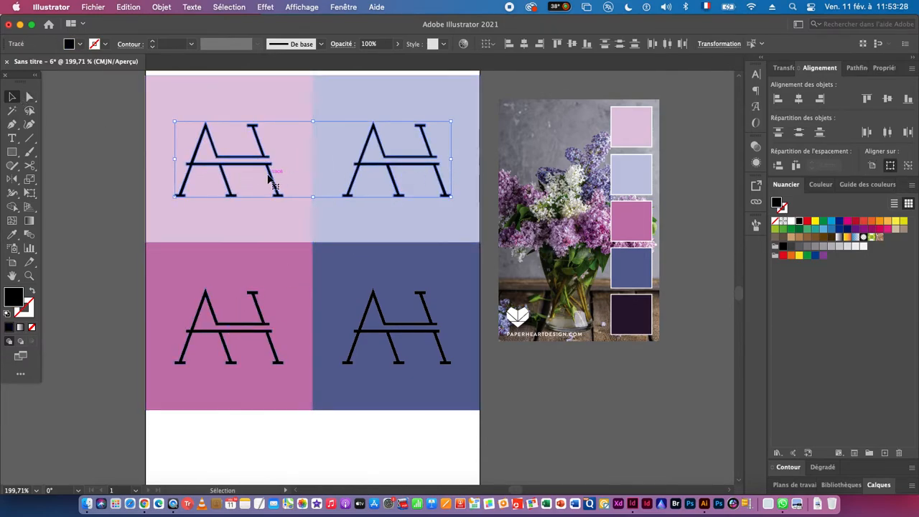
left_click(13, 234)
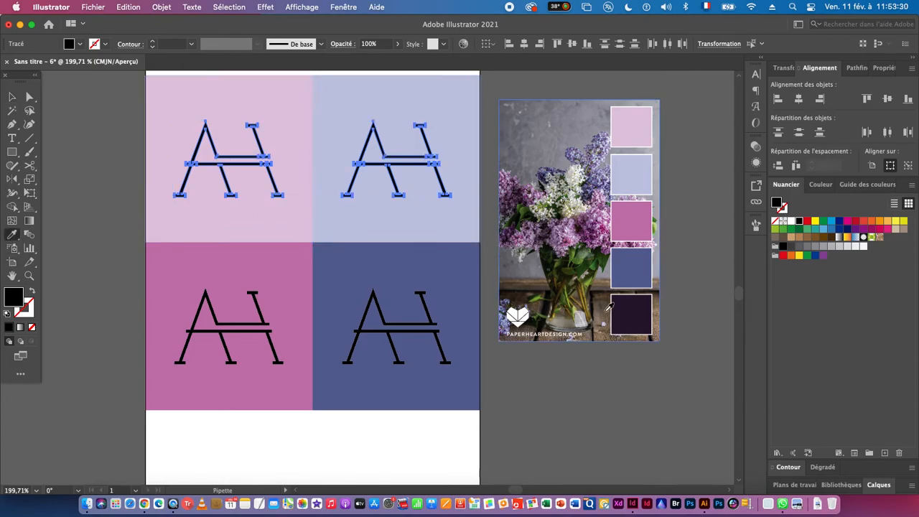
left_click(641, 305)
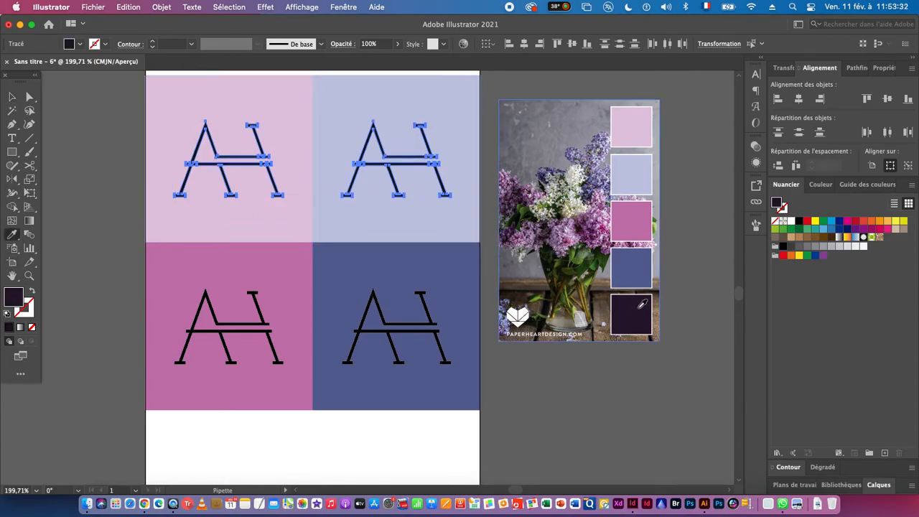
- Recolour the monograms on the magenta and indigo squares white by sampling the blank artboard
left_click(12, 97)
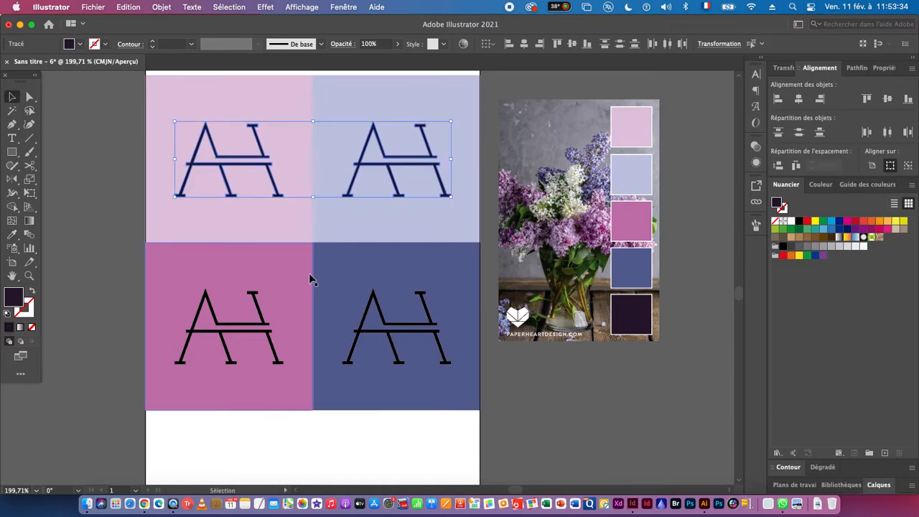
left_click(391, 327)
left_click(232, 324, "shift")
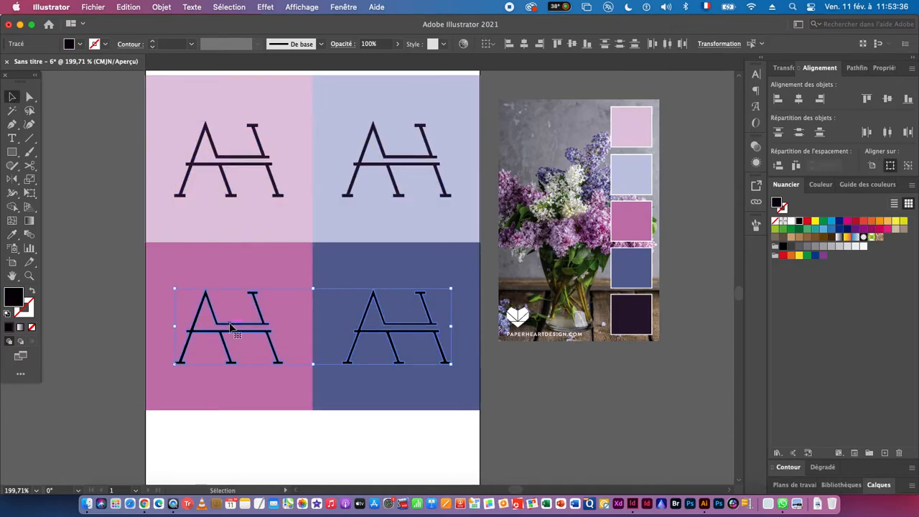
left_click(11, 235)
left_click(256, 436)
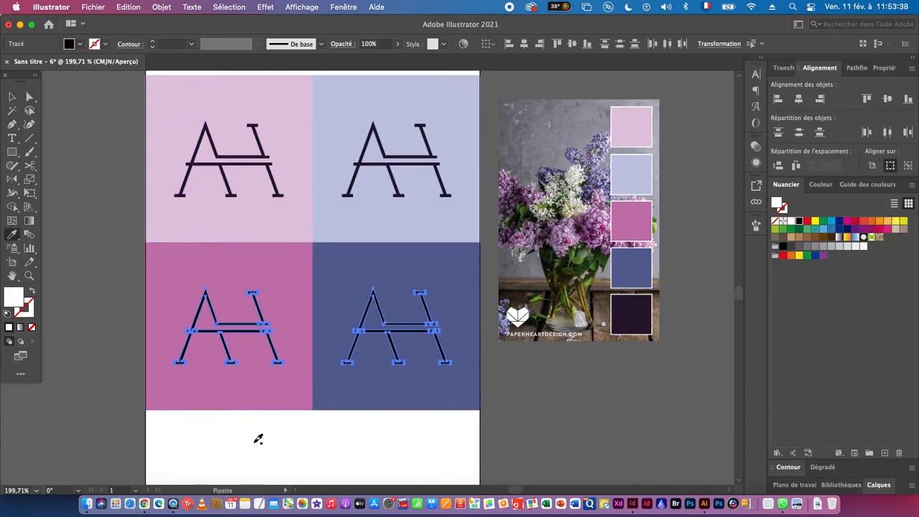
left_click(12, 97)
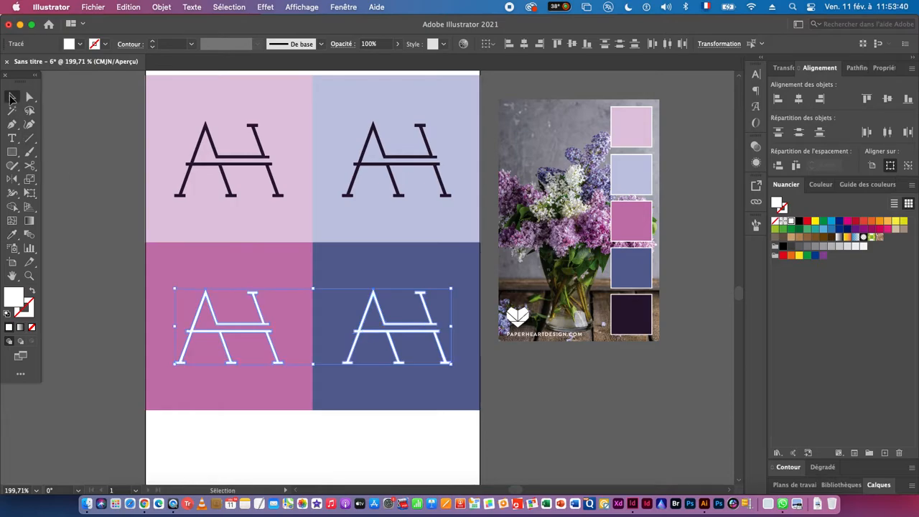
left_click(85, 194)
- Extend the artboard's upper edge upward to add blank space above the small monograms
scroll(376, 325, "down", 5)
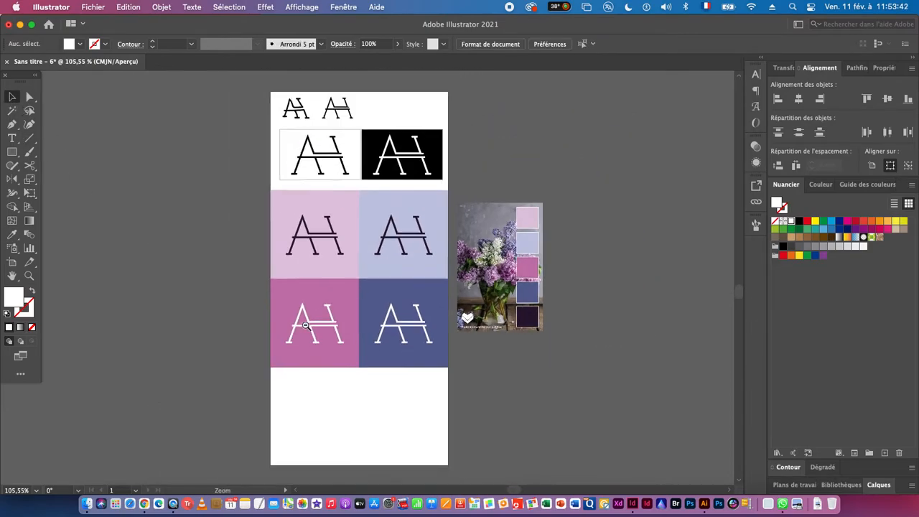
scroll(342, 302, "right", 5)
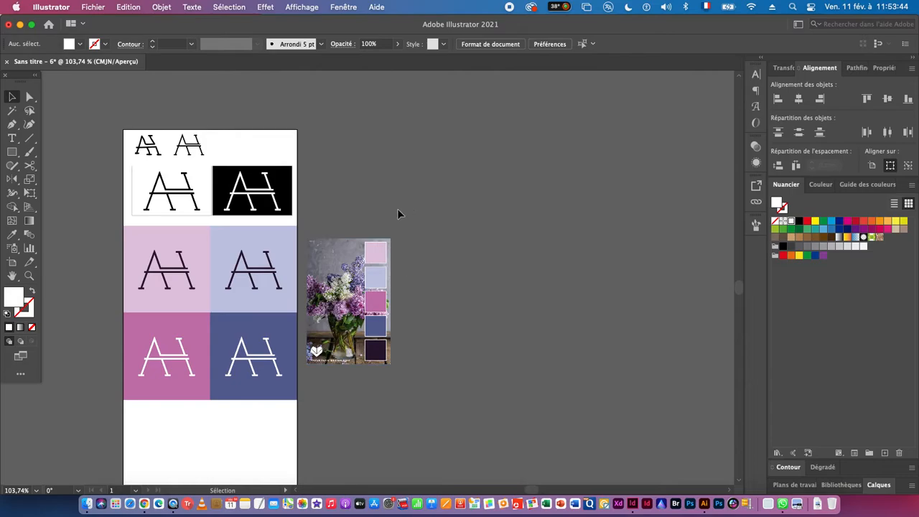
left_click_drag(322, 386, 316, 407)
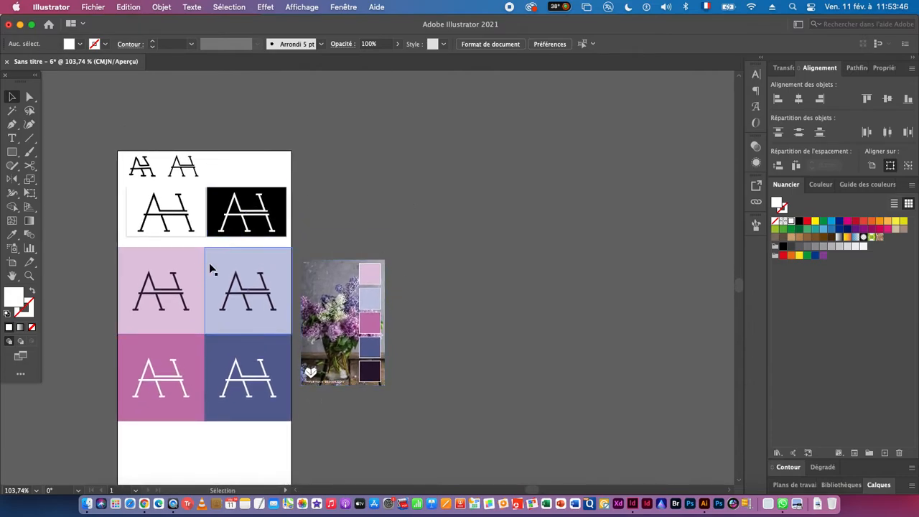
key("shift+o")
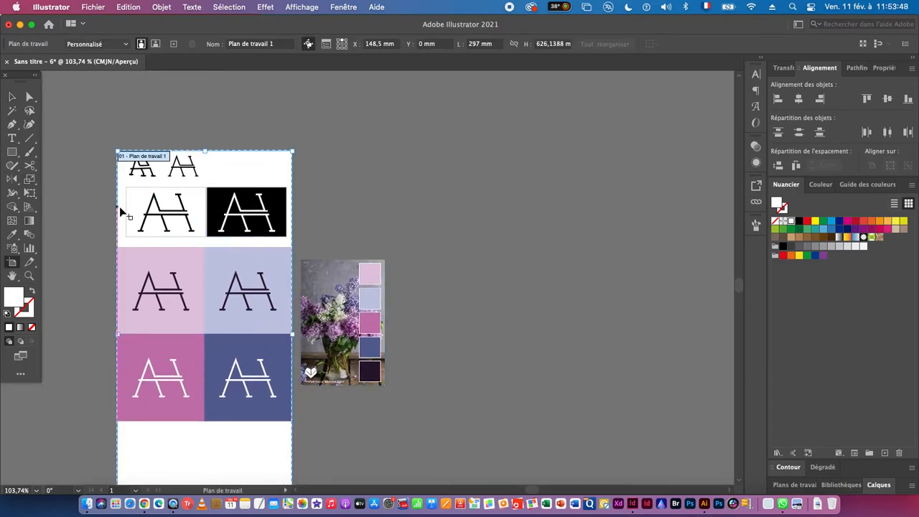
left_click_drag(204, 151, 203, 111)
left_click(13, 99)
- Move the two small monograms up together into the blank space near the artboard's upper edge
key("super+space")
left_click_drag(121, 126, 316, 218)
left_click_drag(143, 203, 388, 309)
scroll(287, 326, "up", 2)
left_click_drag(288, 325, 287, 226)
- Paint a curved arrow from the hand-drawn small monogram to the clean one, with no fill and a 1 pt black stroke
left_click(29, 152)
key("super+shift+a")
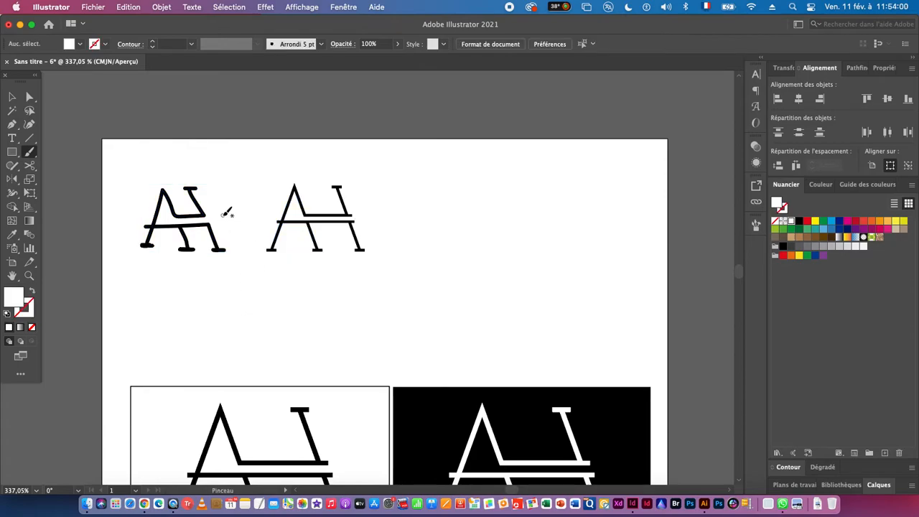
left_click_drag(259, 214, 292, 211)
key("super+z")
left_click(6, 314)
left_click(32, 328)
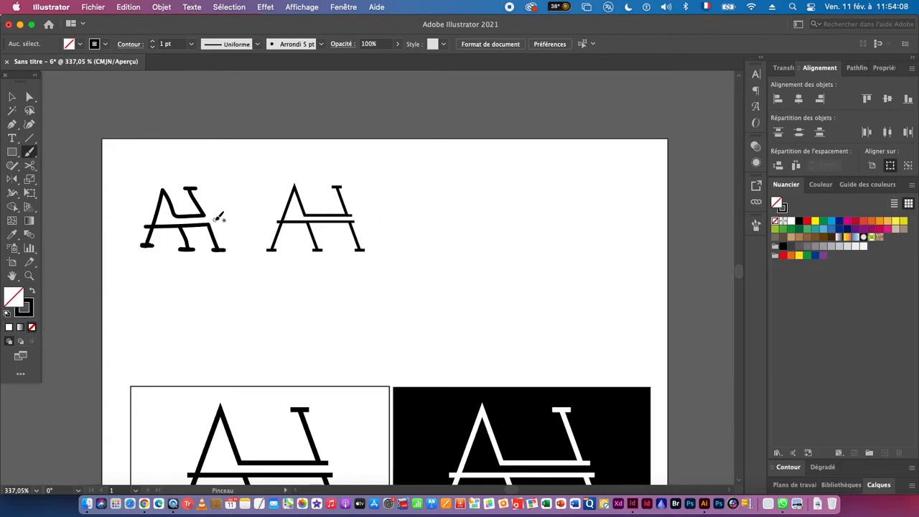
left_click_drag(280, 193, 265, 211)
left_click(11, 96)
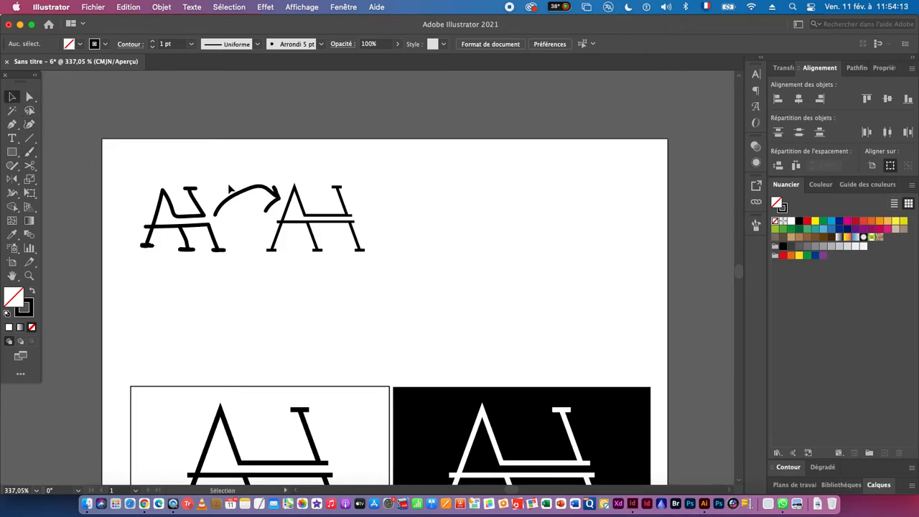
- Set the curved arrow's stroke weight to 0.5 pt and move the clean small monogram farther from the hand-drawn one
left_click(787, 468)
left_click(815, 307)
left_click(814, 307)
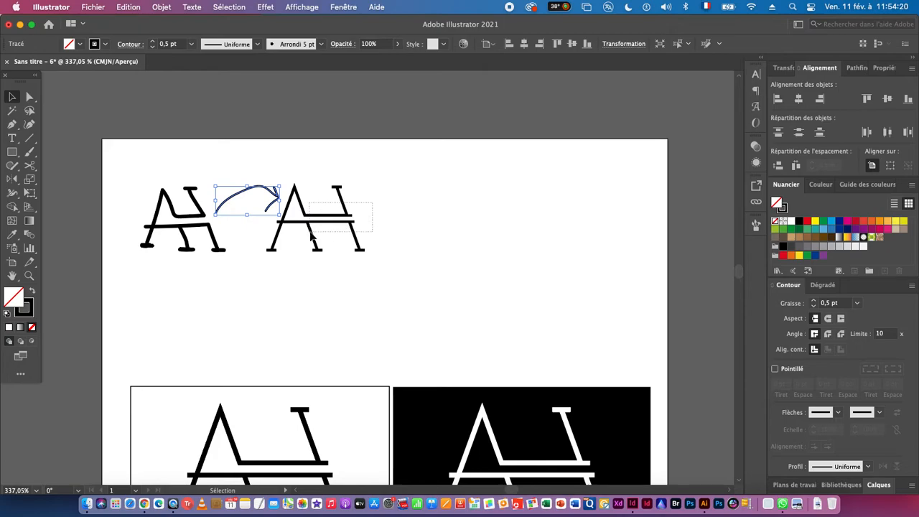
left_click_drag(301, 237, 337, 227)
- Replace the curved arrow with a straight brush-painted arrow pointing from the hand-drawn small monogram to the clean one
left_click(271, 208)
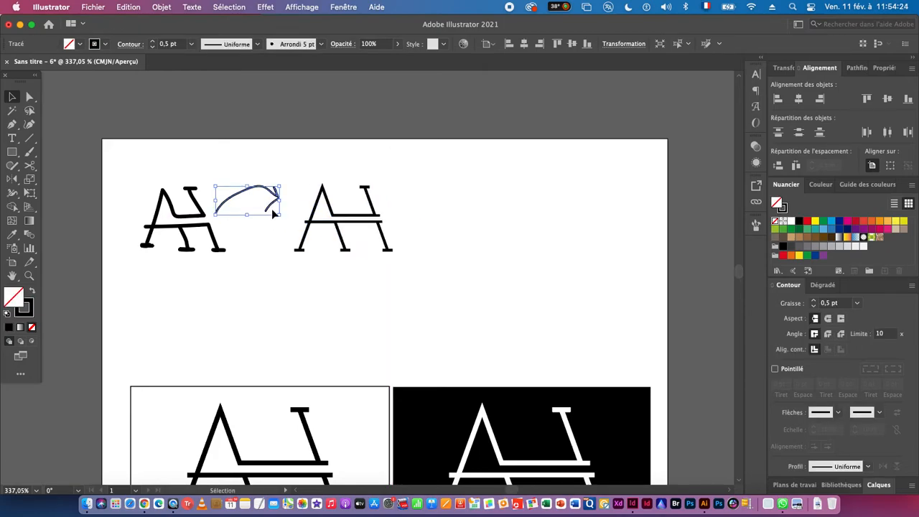
key("Delete")
left_click(30, 151)
mouse_move(230, 215)
left_mouse_down()
mouse_move(274, 217)
mouse_move(267, 225)
left_mouse_up()
left_click(12, 97)
- Move the floral palette photo beside the small monograms and scale it down to fit above the black version
scroll(421, 310, "down", 5)
left_click_drag(482, 340, 290, 252)
left_click_drag(324, 381, 353, 329)
left_click_drag(574, 439, 377, 162)
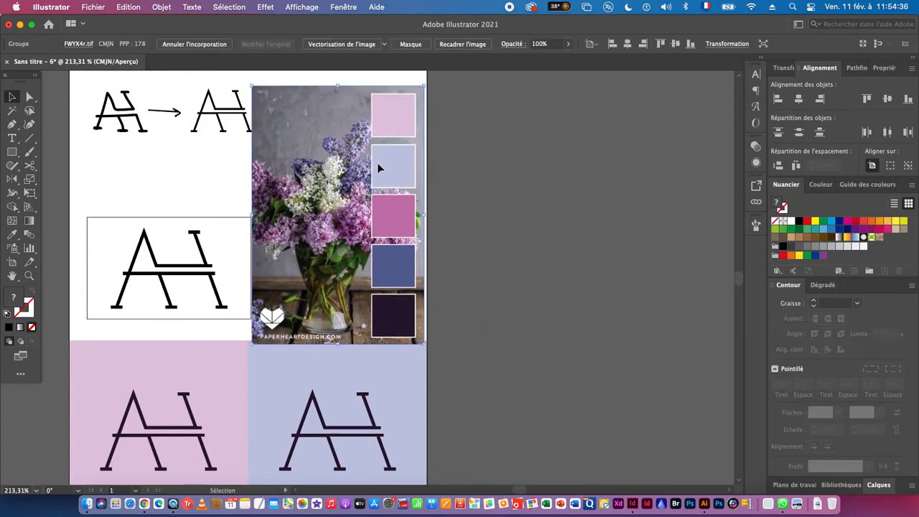
left_click_drag(337, 346, 331, 201)
- Copy the dark monogram from the light pink square into the blank area below the magenta square and scale it down
left_click_drag(357, 367, 350, 285)
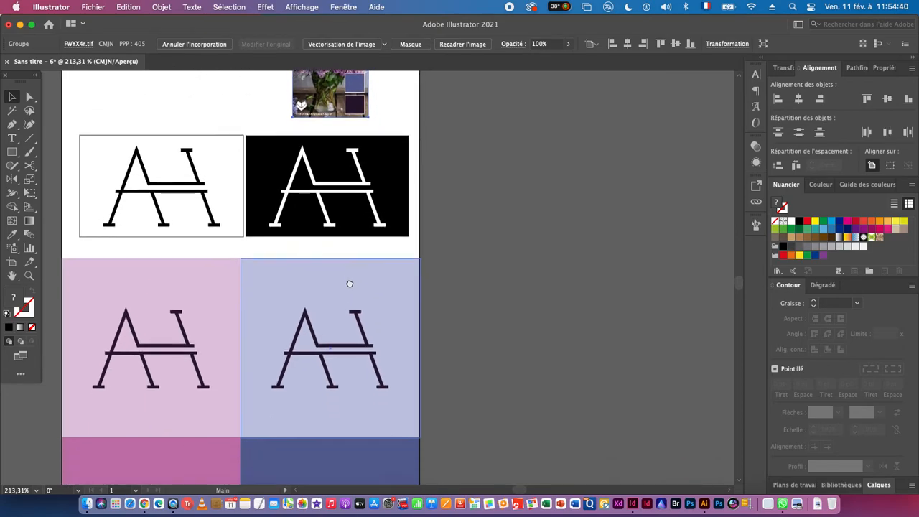
left_click(482, 281)
left_click(472, 331, "alt+super")
left_click_drag(472, 331, 412, 334)
left_click_drag(398, 369, 380, 288)
left_click_drag(401, 390, 384, 324)
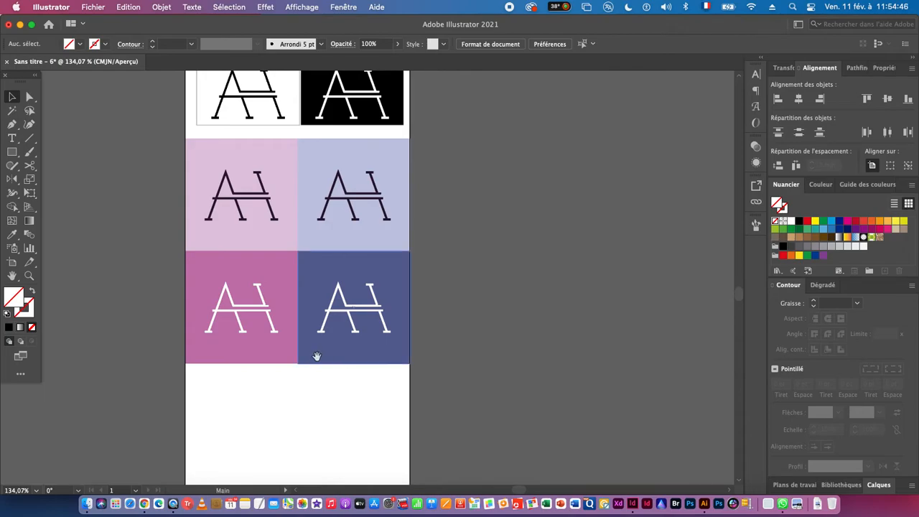
left_click_drag(316, 357, 304, 309)
left_click(220, 158)
left_click_drag(220, 158, 381, 388)
left_click(229, 392, "super")
left_click_drag(340, 309, 279, 303)
left_click_drag(182, 295, 360, 325)
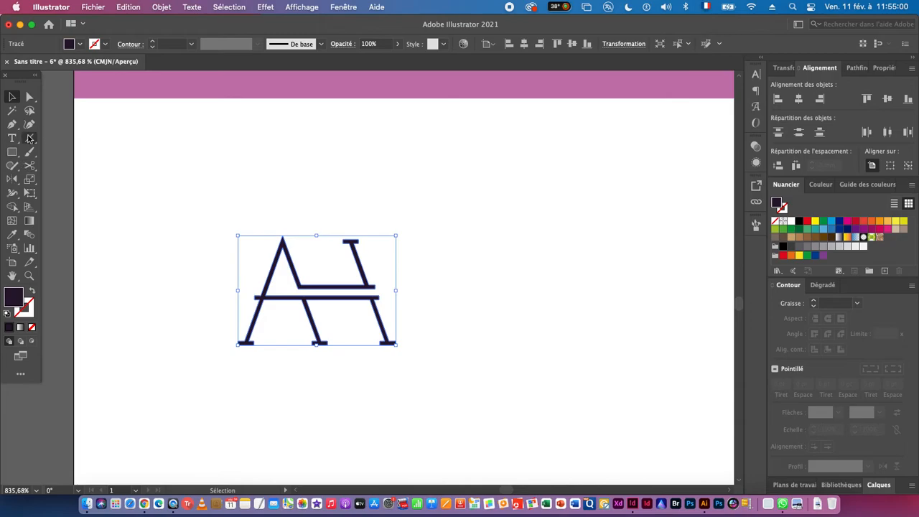
- Reflect a horizontally mirrored copy of the small dark monogram about the inner corner of its left foot
left_click(13, 181)
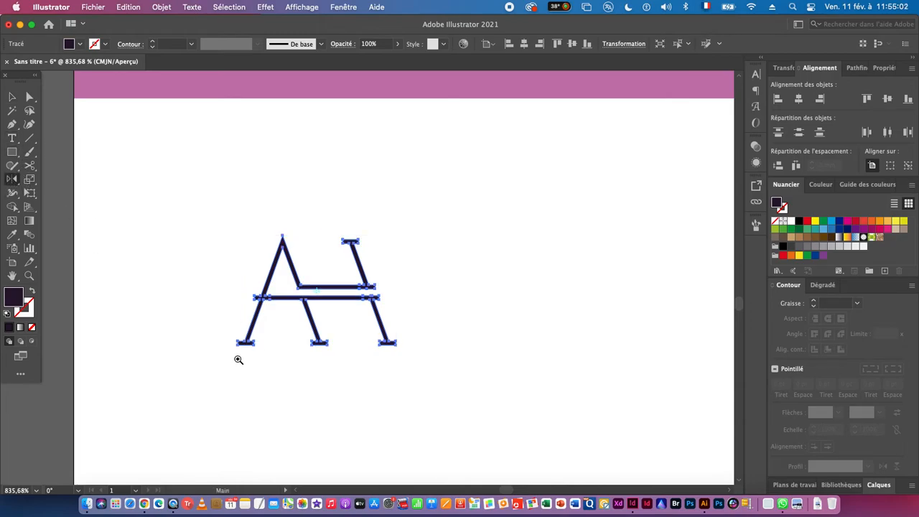
left_click_drag(237, 359, 373, 359)
left_click_drag(253, 324, 422, 343)
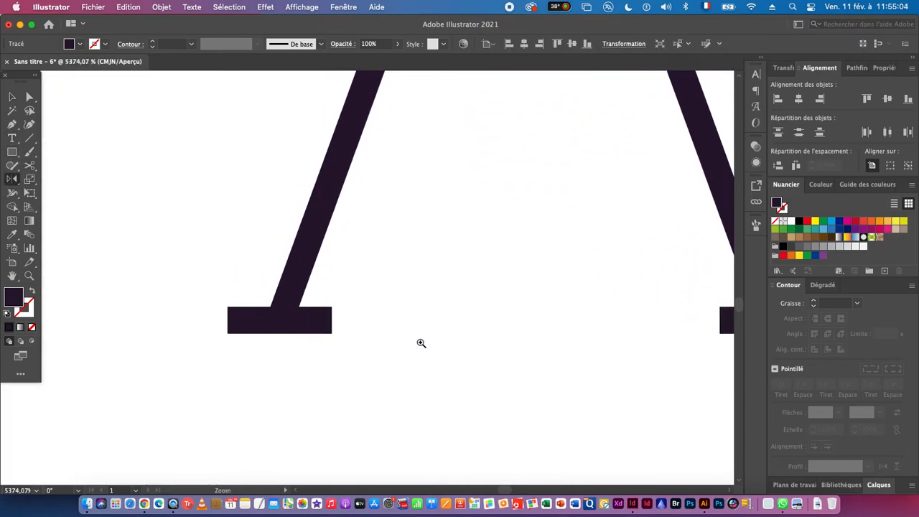
left_click(271, 306)
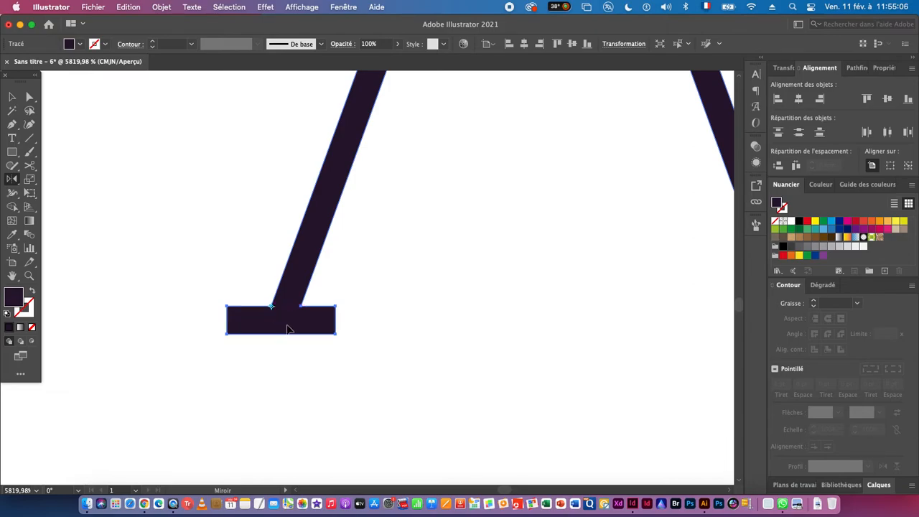
left_click_drag(306, 330, 207, 309)
left_click_drag(358, 364, 113, 354)
left_click(12, 97)
- Move the mirrored copy so its foot serif meets the original's stem corner, refining the joint in outline view
scroll(331, 347, "up", 10)
left_click_drag(389, 242, 259, 243)
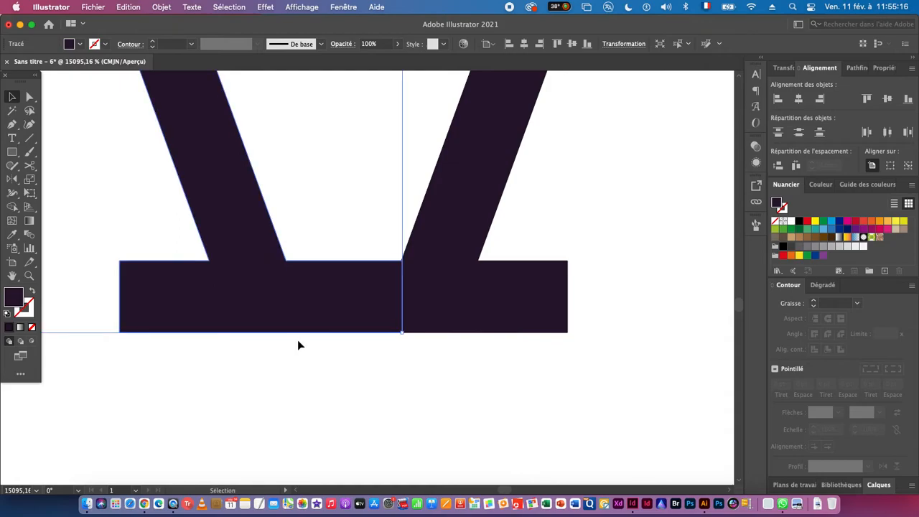
key("super+space")
left_click_drag(408, 251, 596, 305)
left_click_drag(446, 301, 638, 316)
key("super+y")
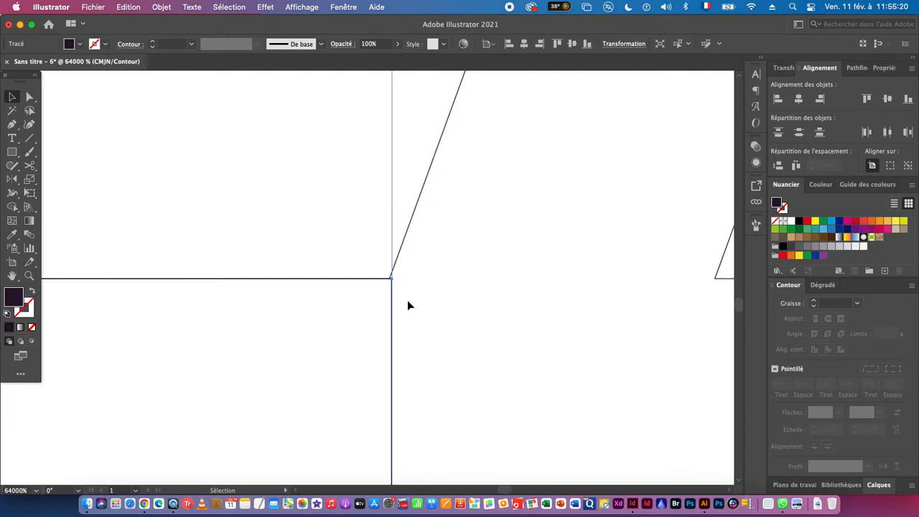
mouse_move(393, 303)
left_mouse_down()
mouse_move(357, 302)
mouse_move(390, 305)
left_mouse_up()
left_click_drag(503, 326, 344, 315)
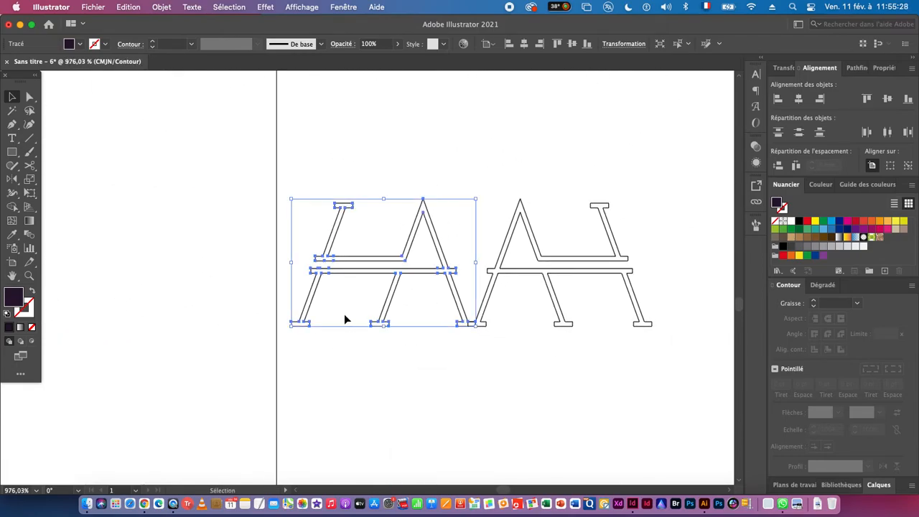
key("super+y")
- Reflect a vertically flipped copy of both monograms about the H's upper serif to form a four-way symmetrical motif
left_click_drag(455, 328, 331, 304)
left_click_drag(192, 147, 336, 321)
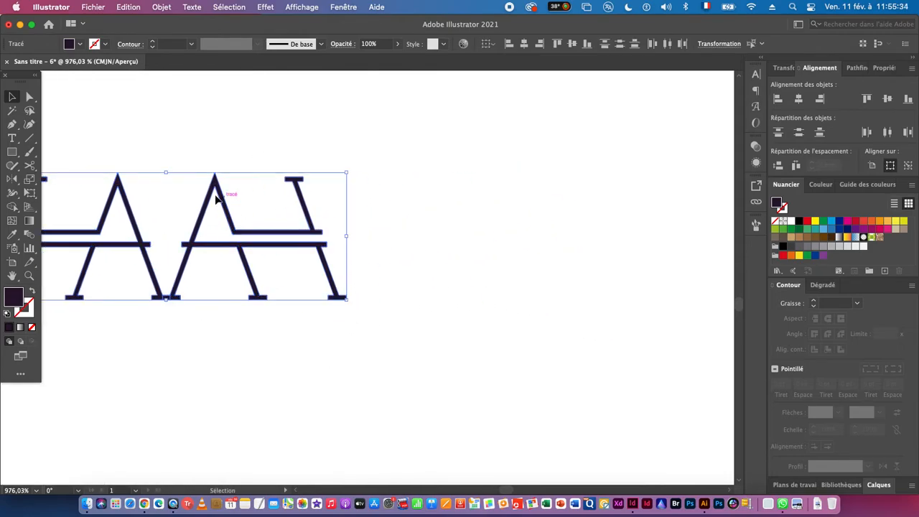
scroll(316, 381, "up", 5)
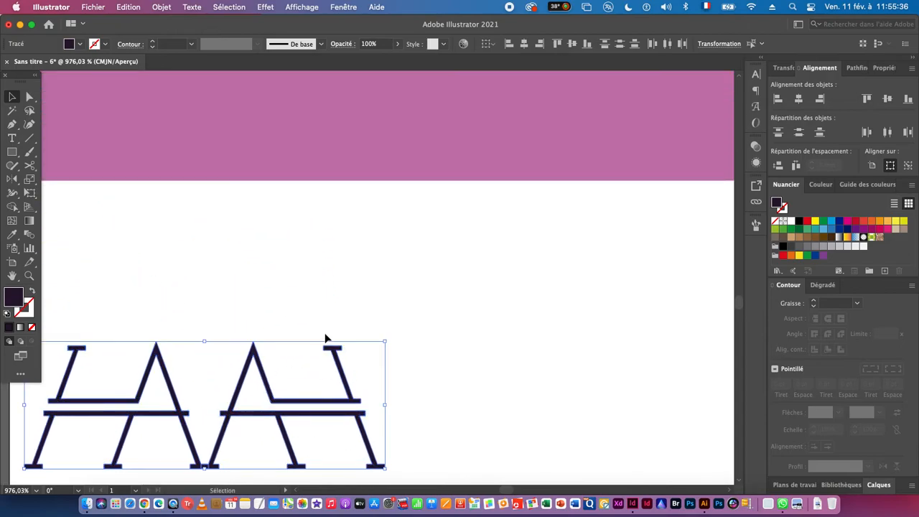
key("super+space")
left_click_drag(325, 350, 416, 356)
key("super+space")
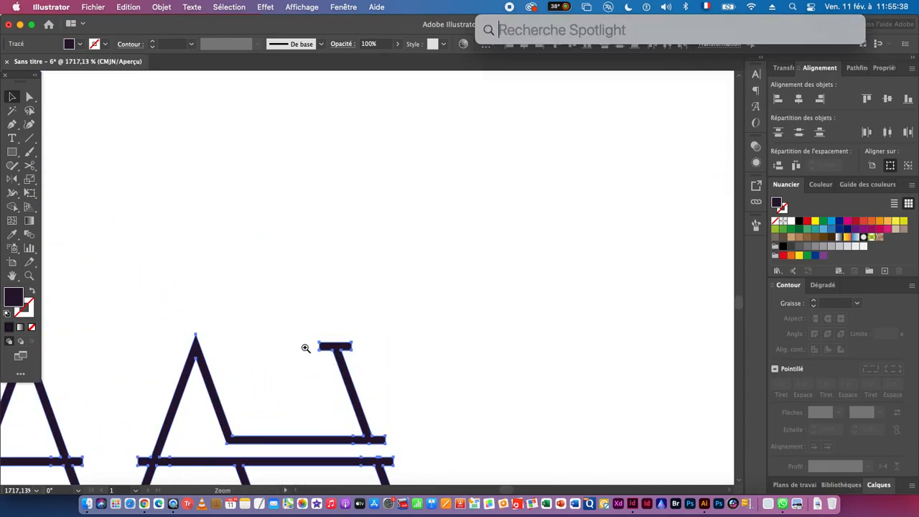
left_click_drag(306, 349, 402, 361)
key("o")
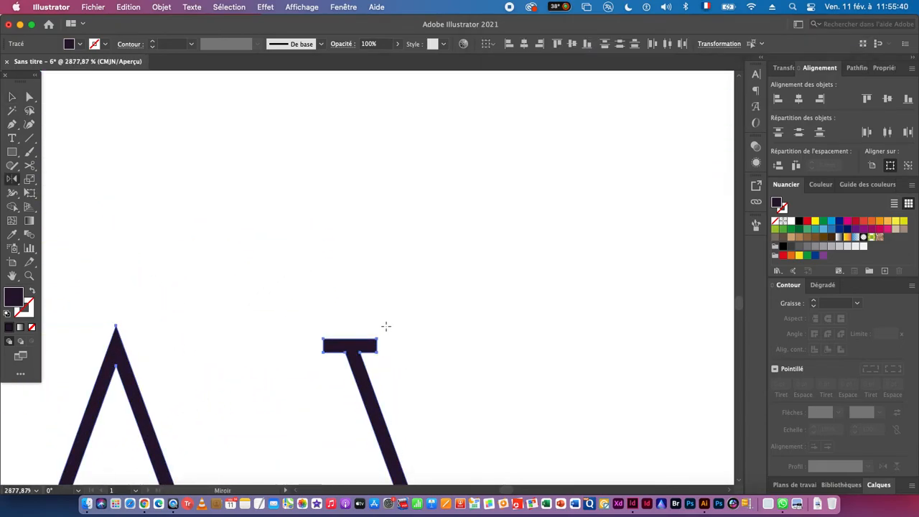
key("super+space")
left_click_drag(373, 347, 523, 369)
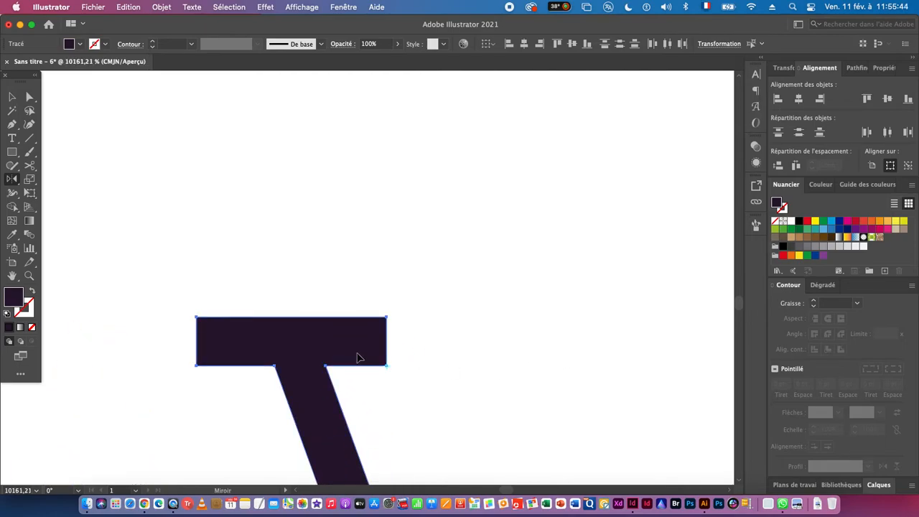
left_click_drag(359, 358, 362, 300)
left_click_drag(298, 290, 303, 359)
left_click(11, 96)
key("super+space")
left_click_drag(386, 367, 236, 376)
left_click(170, 386)
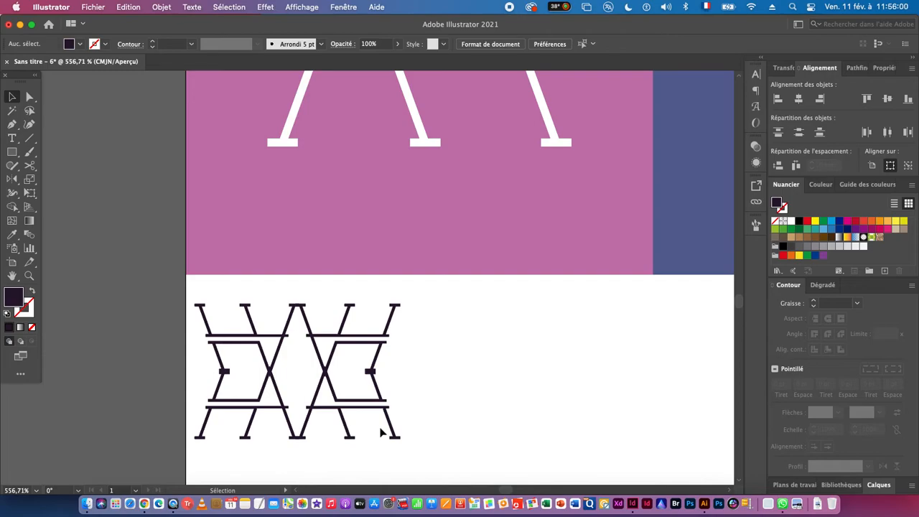
- Move the four-way motif toward the middle of the artboard and place a copy of one monogram beside it
scroll(309, 415, "up", 2)
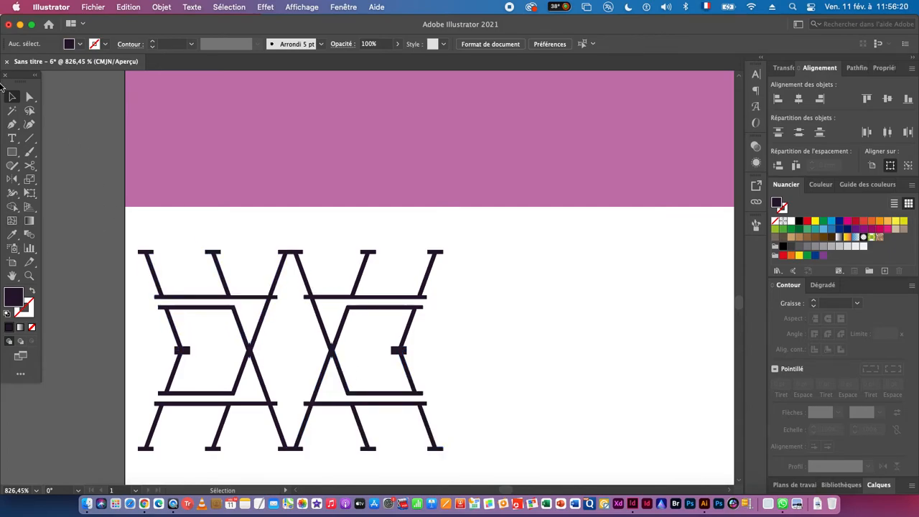
left_click_drag(364, 369, 207, 369)
left_click_drag(330, 403, 211, 350)
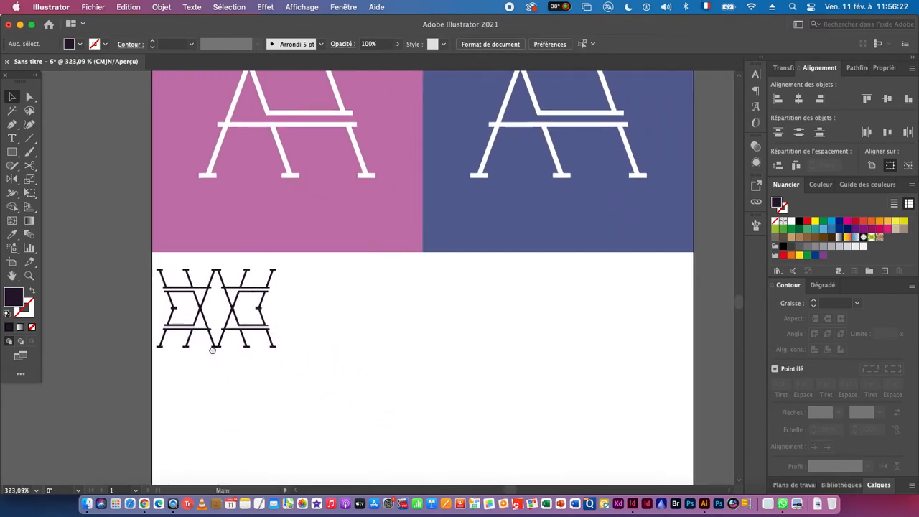
left_click_drag(300, 283, 164, 349)
left_click_drag(175, 311, 405, 310)
left_click(431, 346)
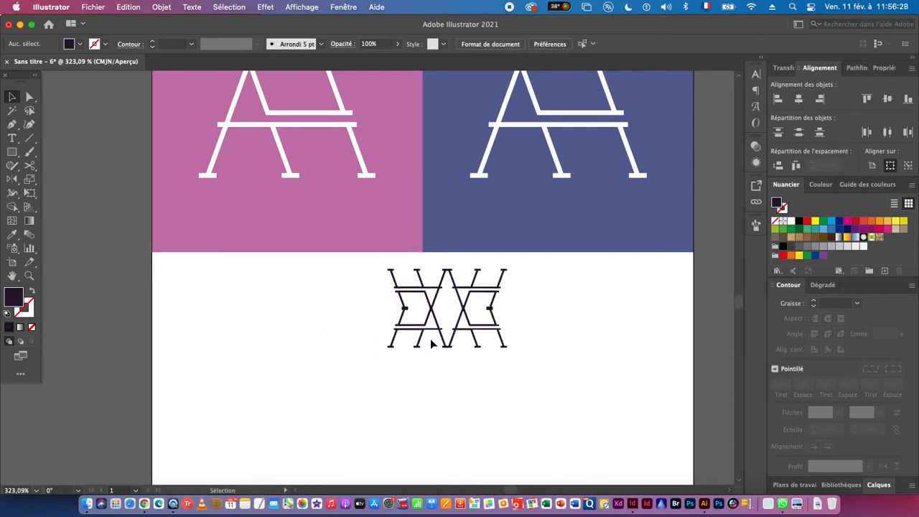
left_click_drag(496, 337, 301, 318)
left_click(365, 371)
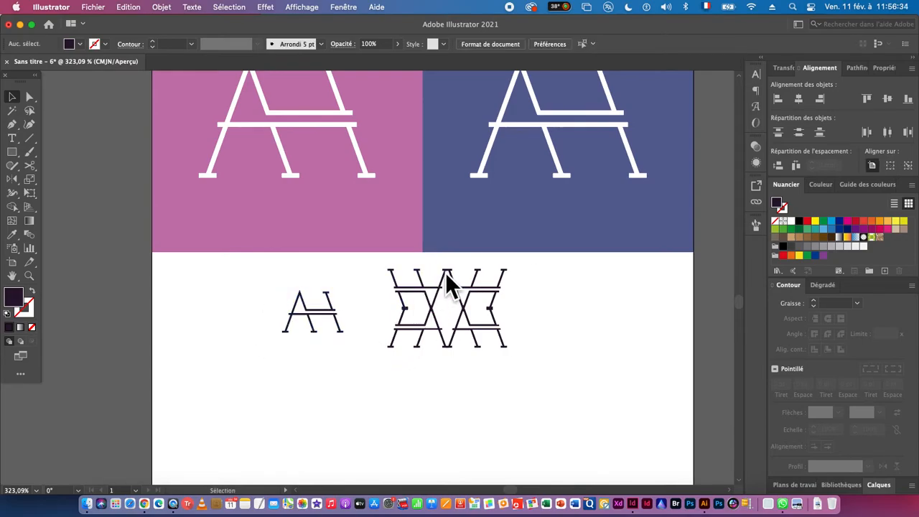
- Scale the four-way motif down proportionally to a little wider than the single monogram beside it
scroll(446, 359, "down", 3)
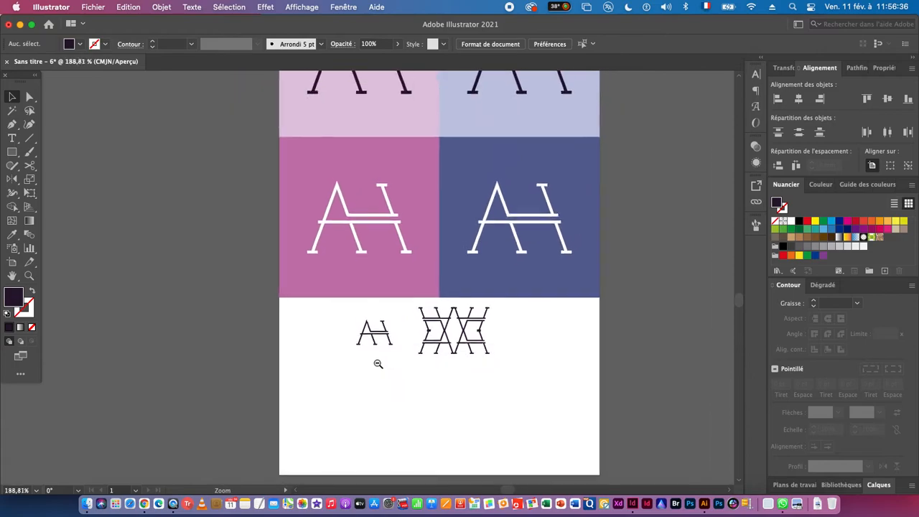
left_click_drag(406, 312, 499, 377)
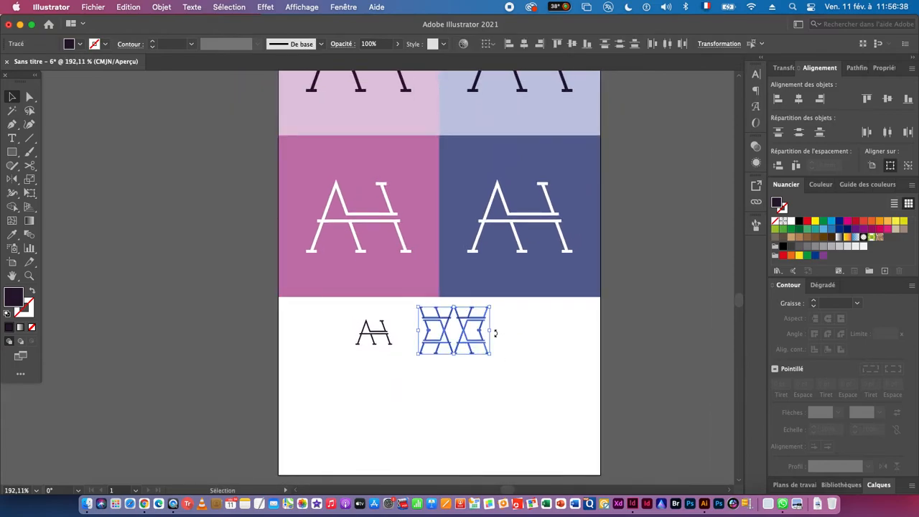
left_click_drag(490, 331, 462, 331)
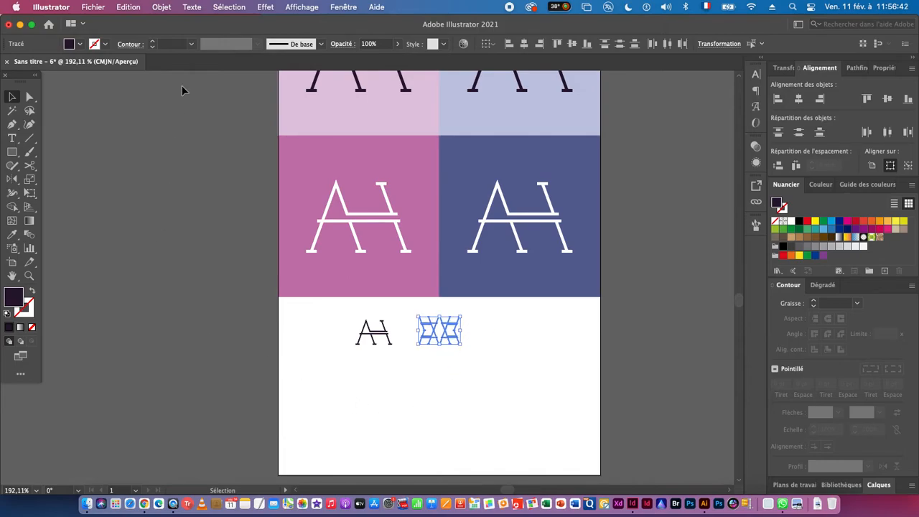
- Create a pattern swatch from the four-way motif with grid tiling and finish the pattern editing
left_click(161, 8)
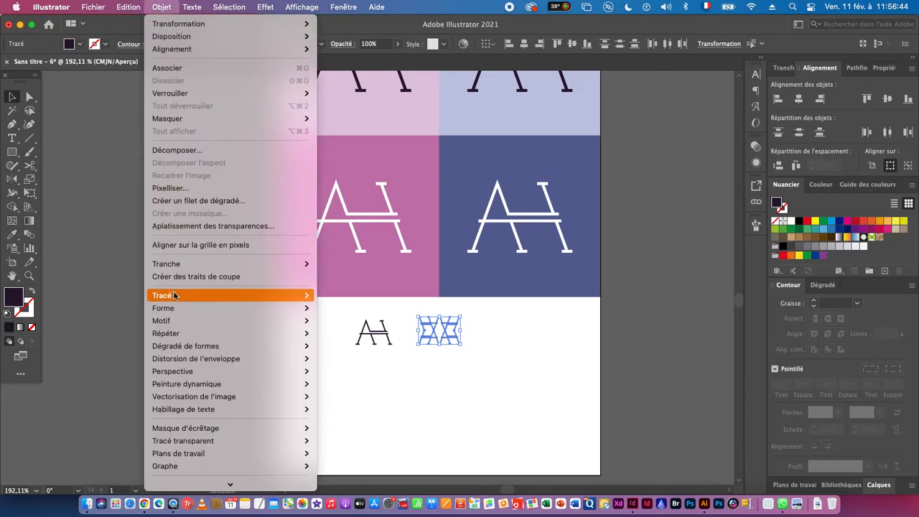
mouse_move(287, 320)
left_click(371, 321)
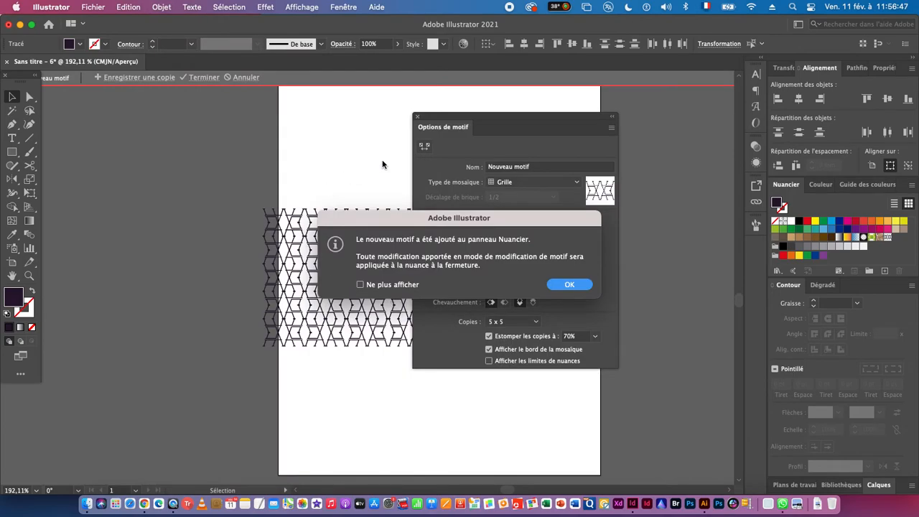
left_click(566, 285)
key("super+plus")
key("super+plus")
key("super+plus")
key("super+plus")
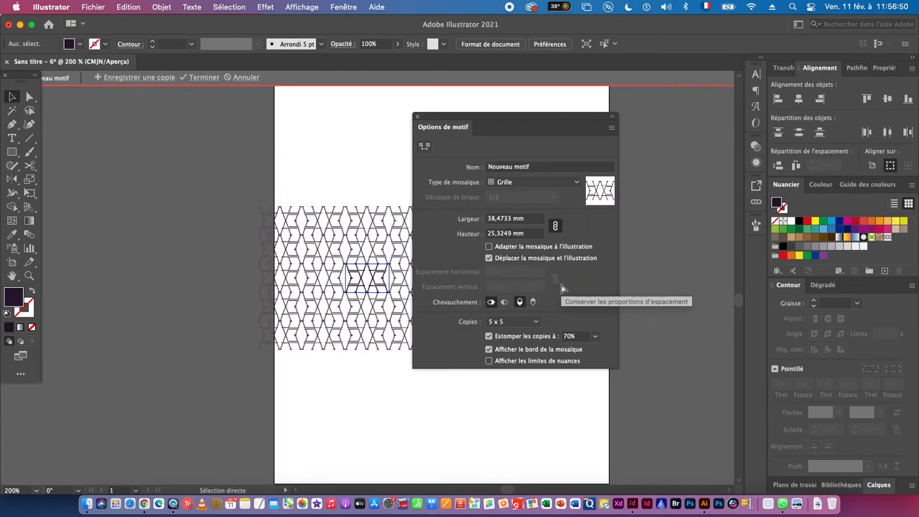
key("v")
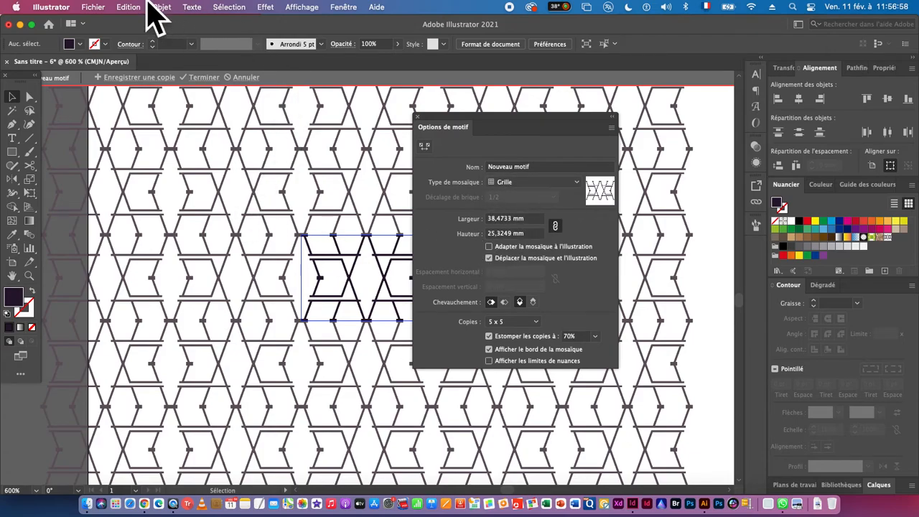
left_click(203, 76)
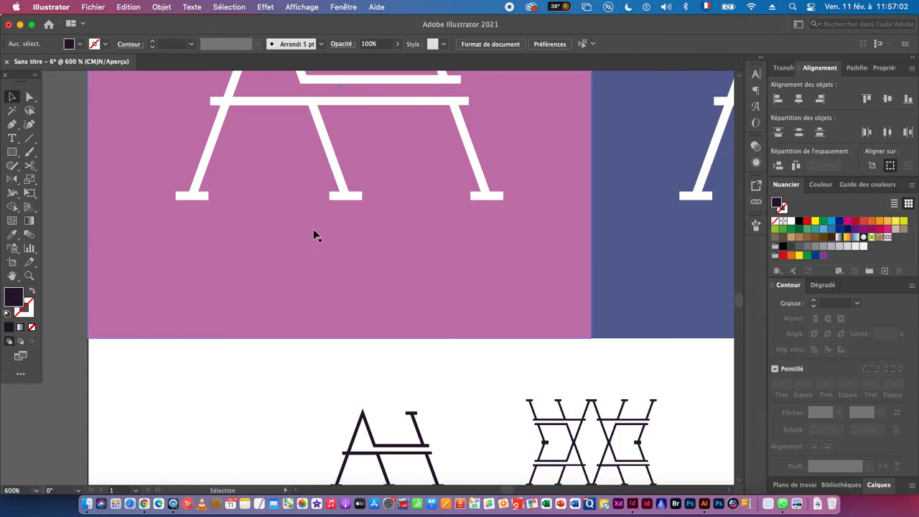
- Extend the artboard's lower edge downward to add blank space below the motif
key("super+0")
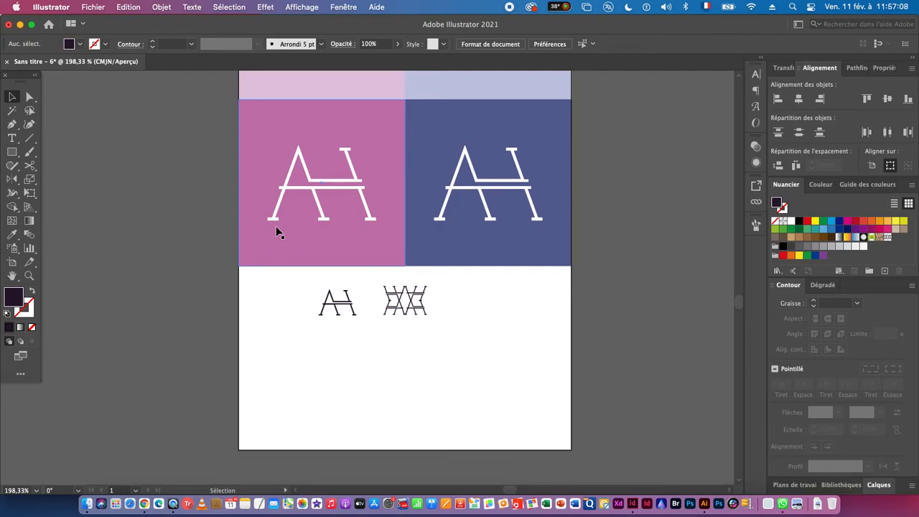
scroll(377, 324, "down", 5)
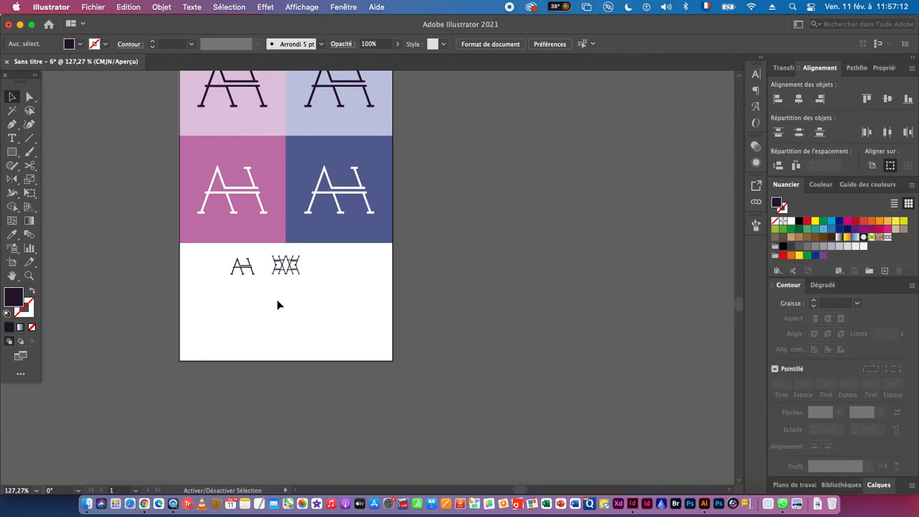
left_click(13, 264)
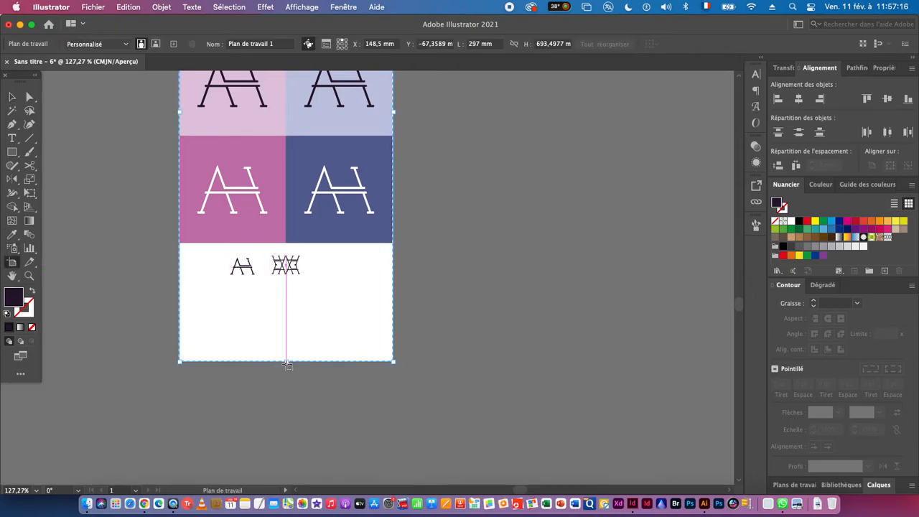
left_click_drag(286, 361, 287, 469)
left_click(12, 97)
- Copy the pale blue square below the motif and stretch it into a rectangle spanning the artboard's full width
left_click_drag(319, 287, 269, 336)
left_click_drag(252, 100, 148, 351)
left_click_drag(237, 385, 343, 385)
left_click_drag(206, 385, 184, 286)
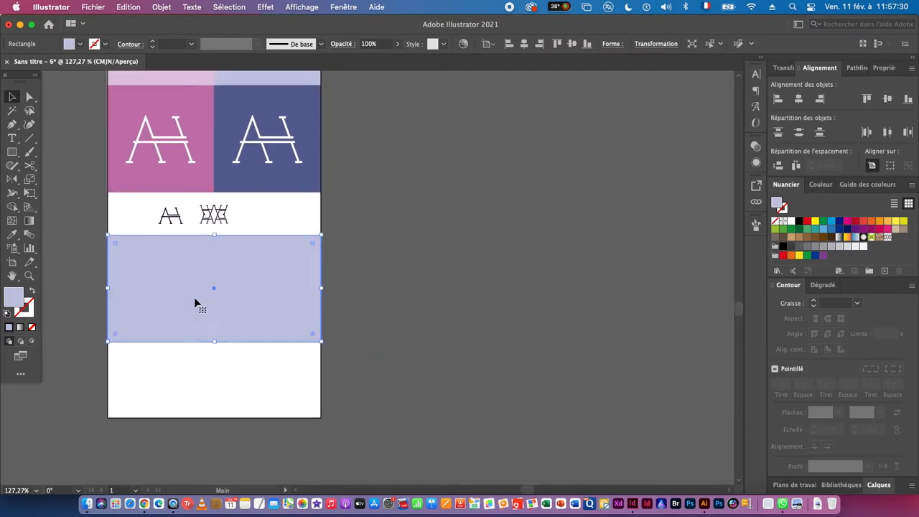
left_click_drag(214, 342, 215, 362)
left_click_drag(201, 280, 214, 289)
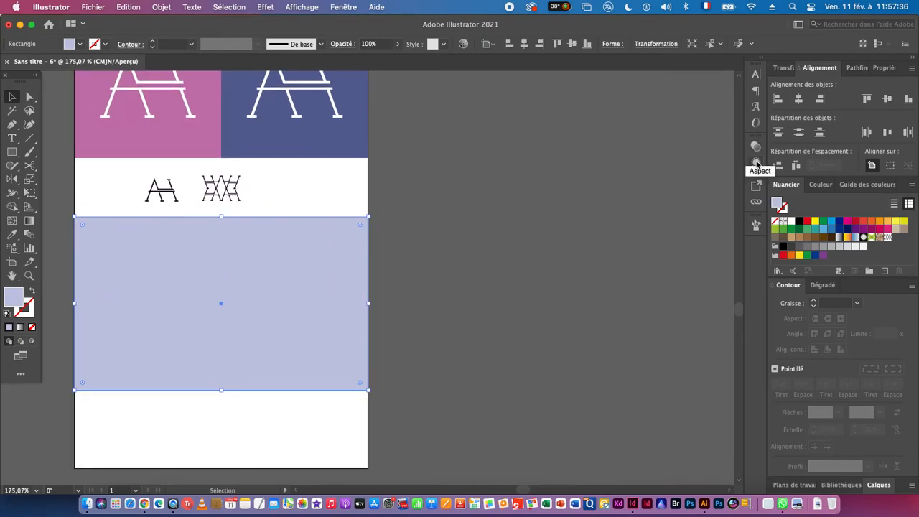
- Duplicate the pale blue rectangle's fill and set the upper fill to the monogram pattern swatch
left_click(757, 163)
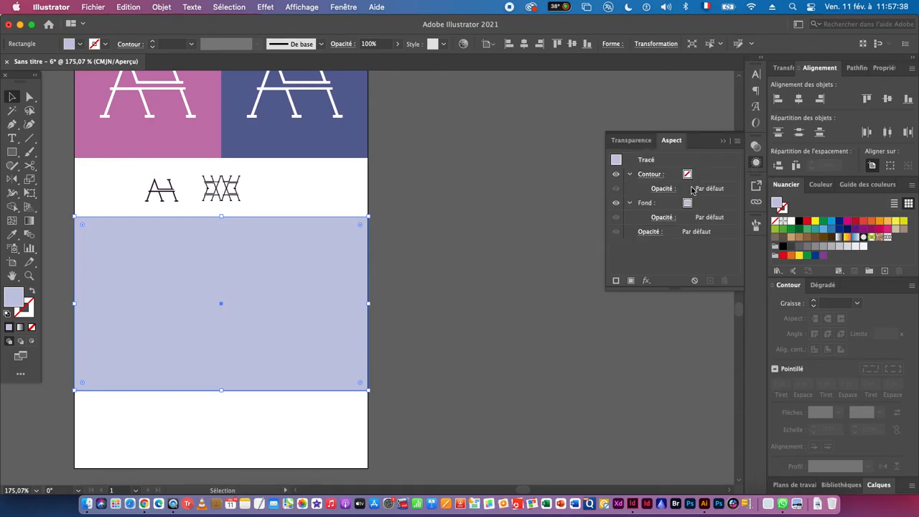
left_click(702, 208)
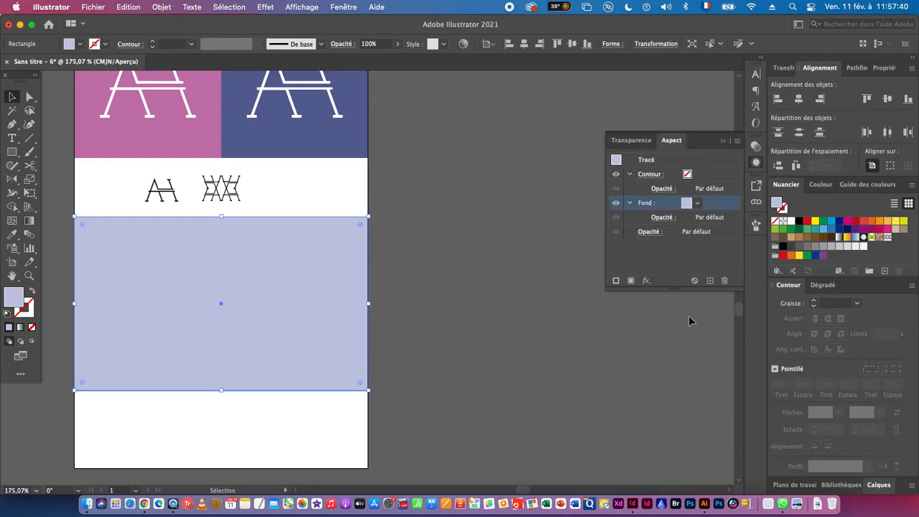
left_click(711, 281)
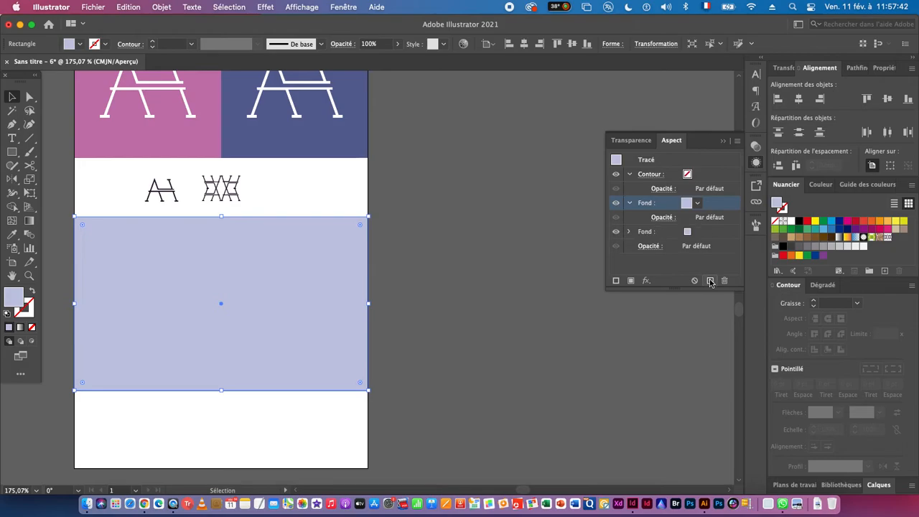
left_click(697, 203)
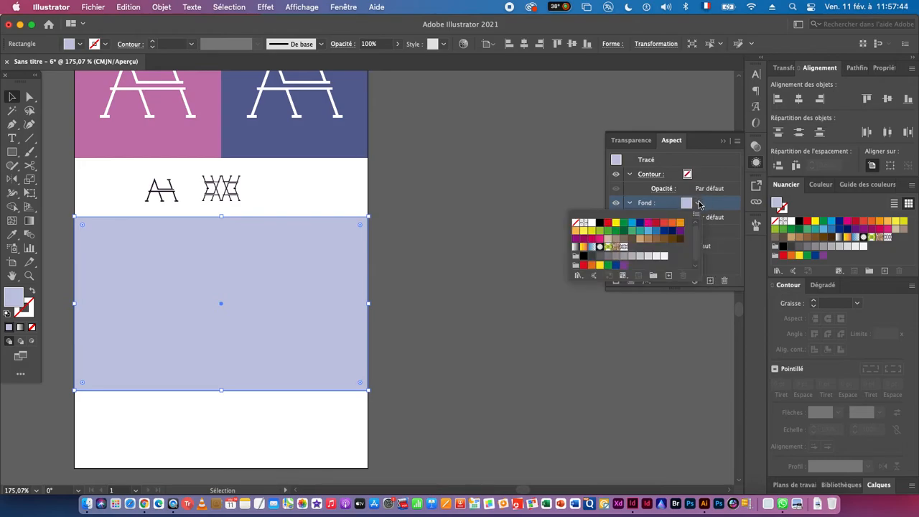
left_click(625, 246)
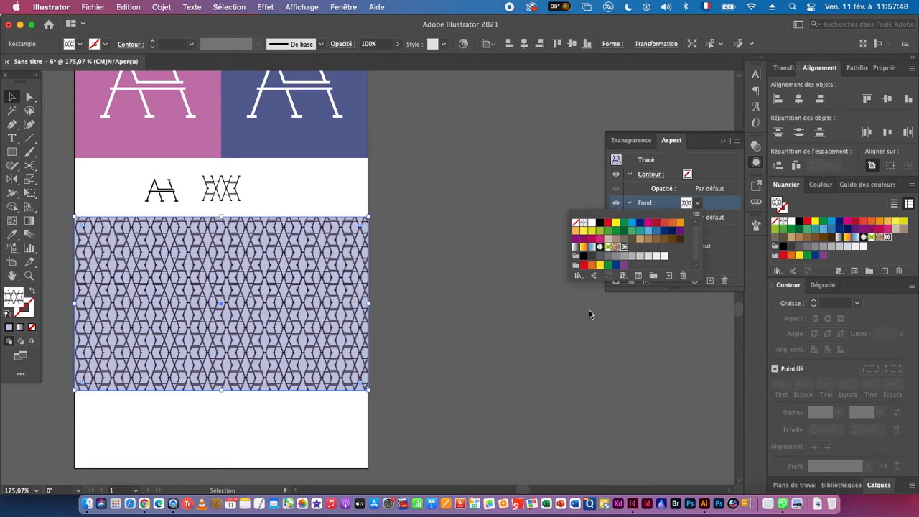
left_click(445, 304)
- Copy the single monogram into the blank space below the patterned rectangle
key("super+space")
left_click_drag(172, 254, 440, 314)
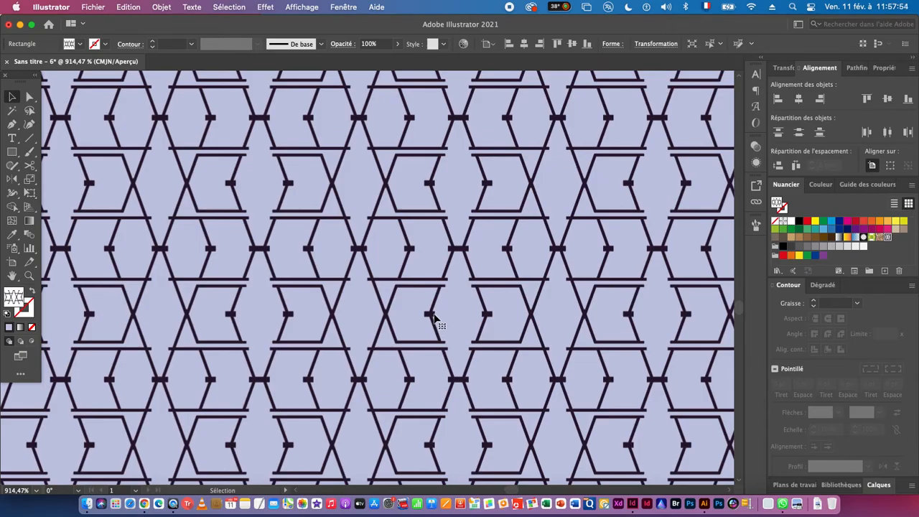
scroll(435, 316, "down", 6)
left_click_drag(476, 272, 299, 302)
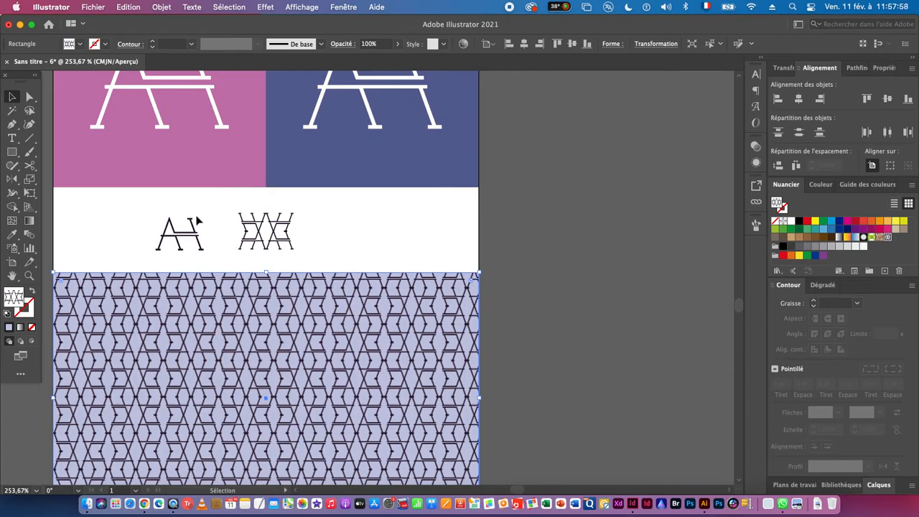
left_click_drag(138, 207, 219, 267)
scroll(226, 216, "down", 5)
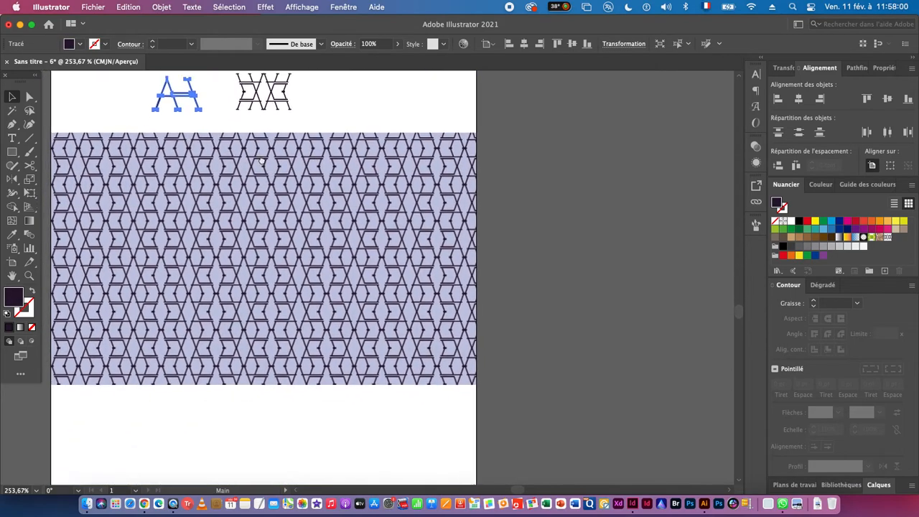
left_click_drag(190, 88, 240, 361)
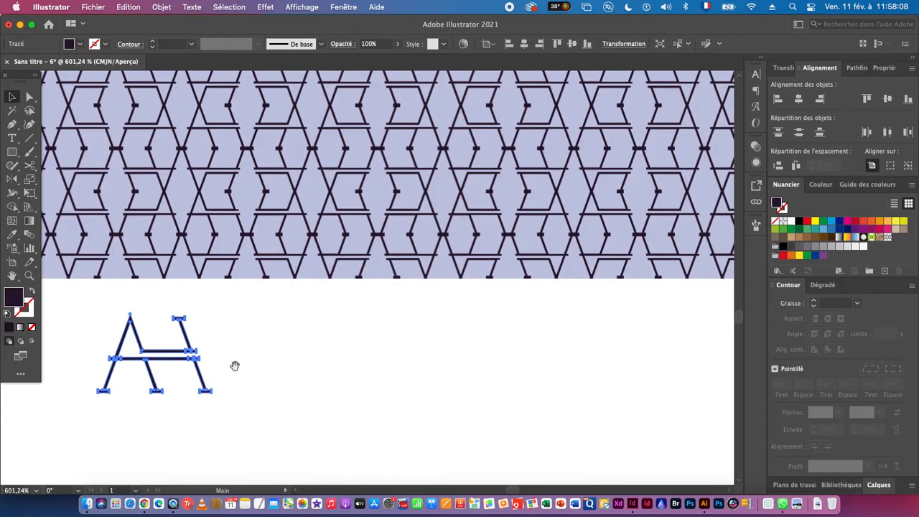
- Edit the monogram pattern swatch, recolour its motif white and finish the pattern editing
scroll(316, 374, "down", 5)
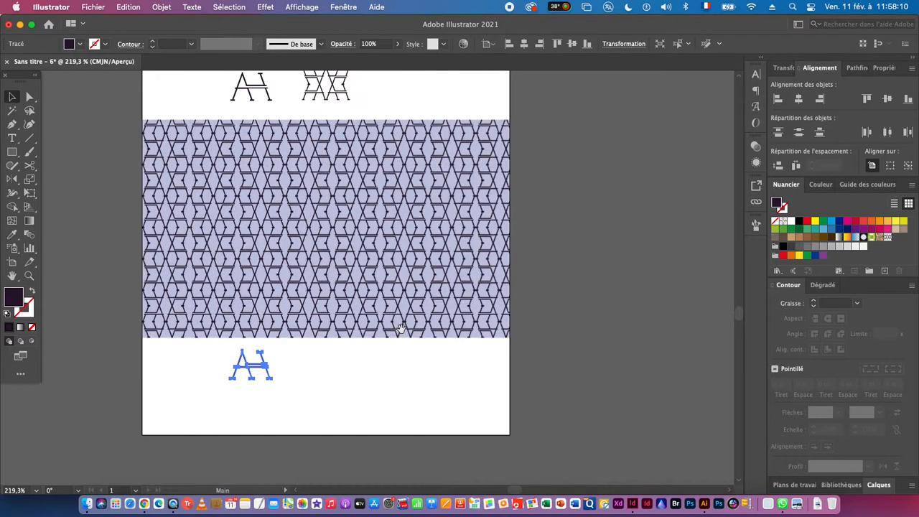
left_click_drag(402, 330, 285, 386)
scroll(289, 253, "up", 5)
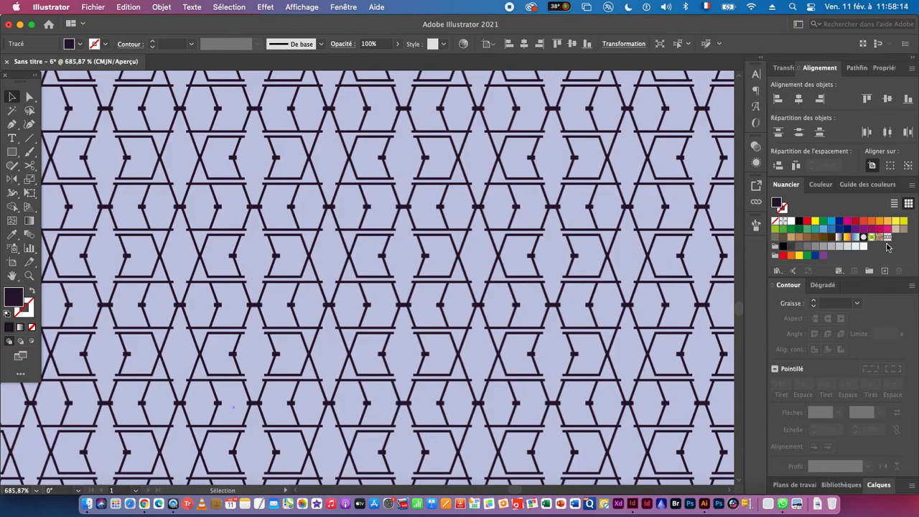
scroll(586, 308, "down", 5)
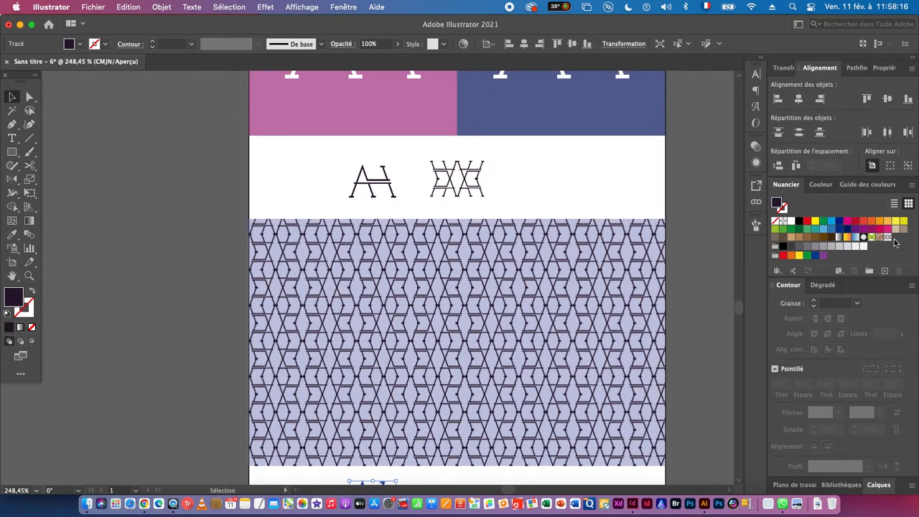
double_click(888, 238)
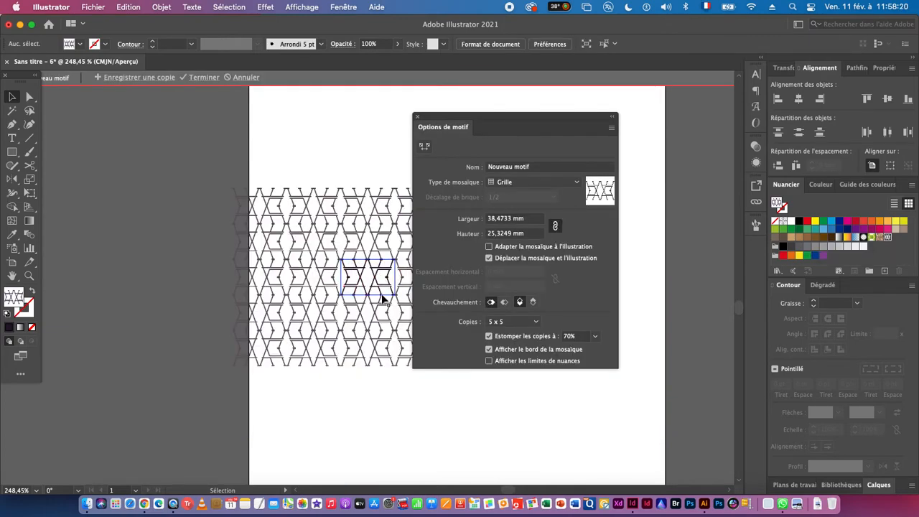
scroll(374, 292, "up", 3)
left_click_drag(347, 281, 236, 290)
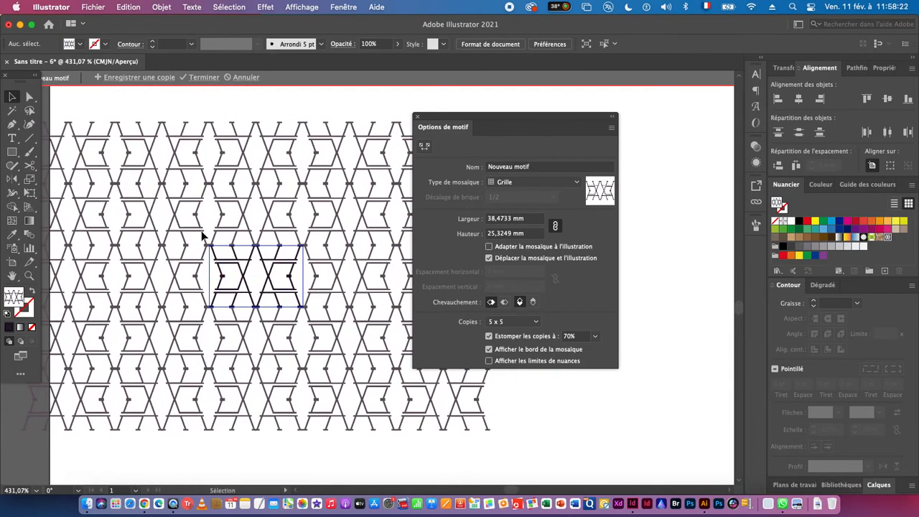
left_click_drag(208, 235, 336, 338)
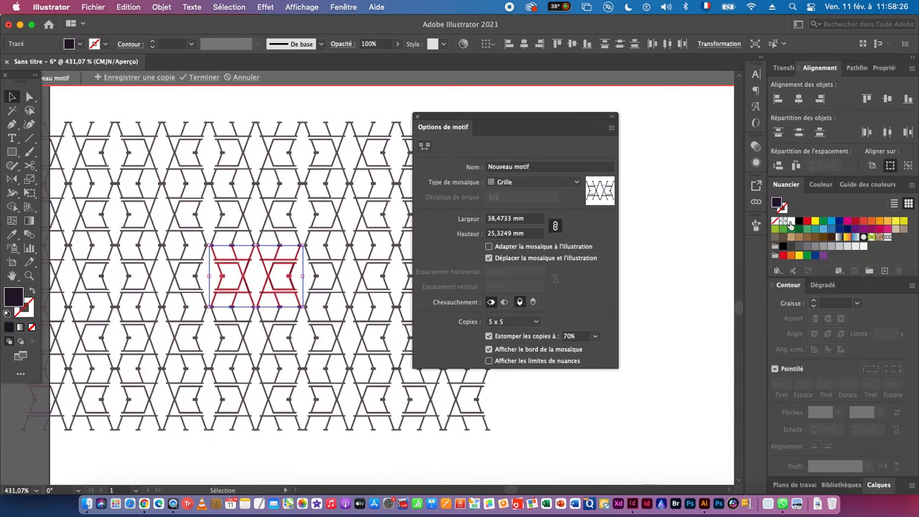
left_click(790, 223)
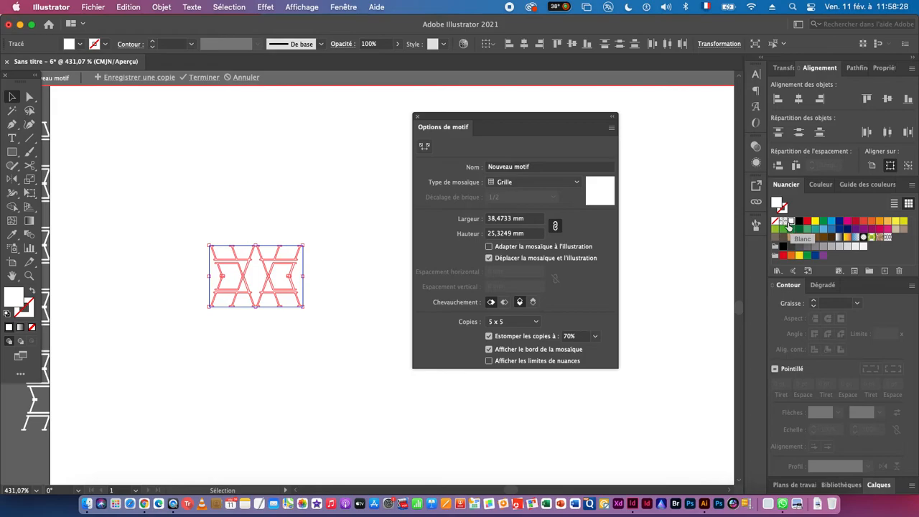
left_click(202, 77)
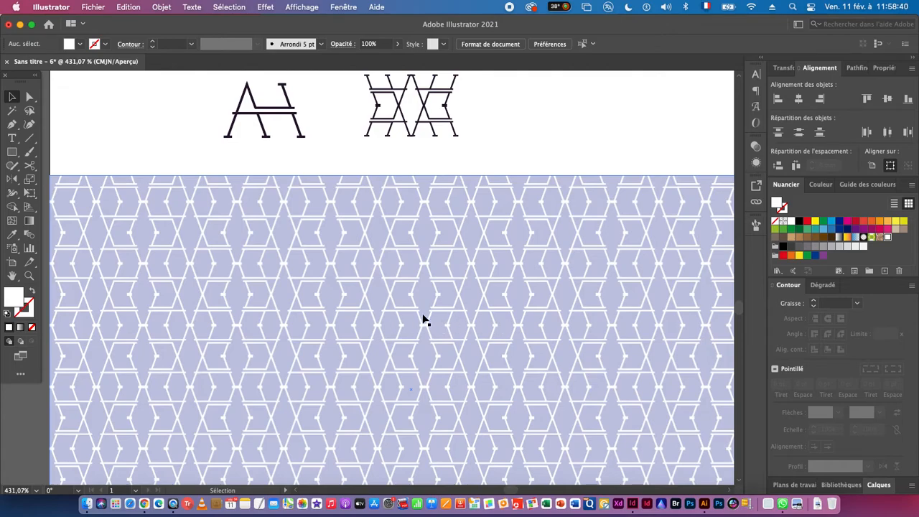
- Examine the white pattern on the pale blue rectangle and the monogram copy below it
key("super+space")
left_click_drag(517, 356, 372, 354)
left_click_drag(470, 370, 333, 245)
left_click_drag(299, 141, 427, 352)
key("super+space")
left_click_drag(299, 341, 405, 342)
key("space")
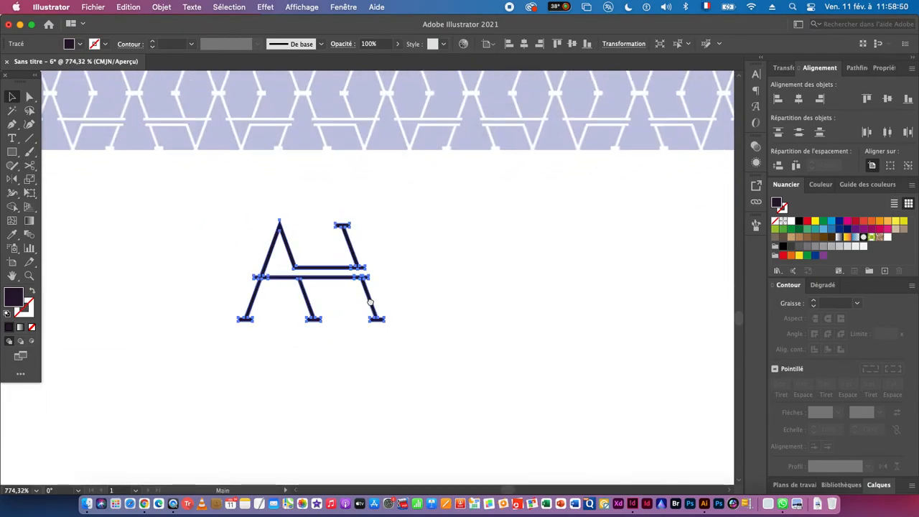
left_click_drag(370, 299, 404, 367)
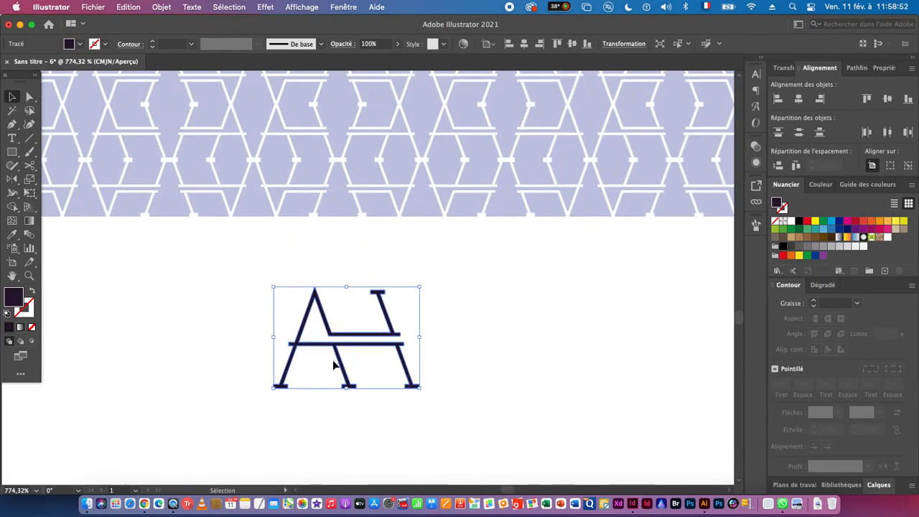
left_click_drag(395, 337, 436, 313)
key("Delete")
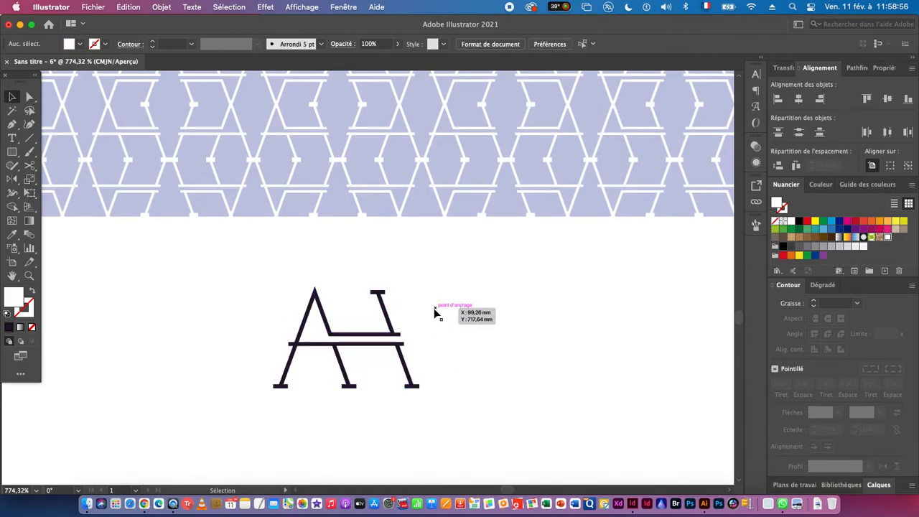
- Select the monogram copy below the pattern and examine its strokes and foot serifs up close
left_click_drag(221, 292, 409, 393)
key("space")
left_click_drag(386, 358, 340, 339)
key("super+space")
left_click_drag(381, 387, 572, 378)
key("space")
left_click_drag(359, 290, 309, 400)
key("super+space")
key("space")
left_click_drag(409, 428, 337, 373)
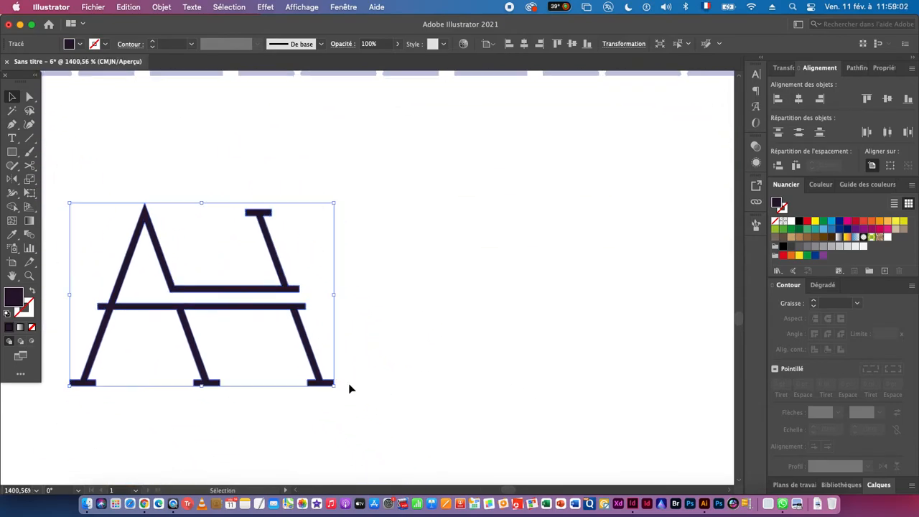
key("super+space")
left_click_drag(426, 388, 447, 382)
key("space")
key("super+space")
key("super+space")
left_click_drag(334, 307, 241, 352)
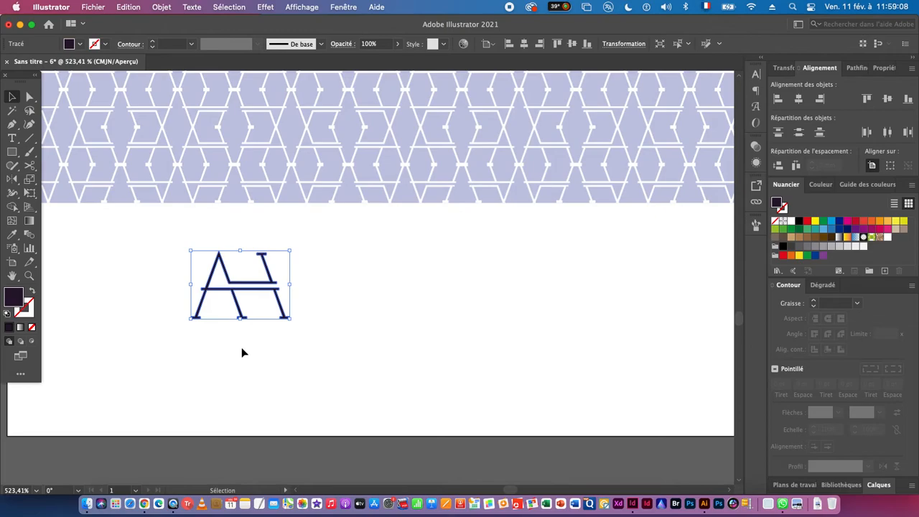
key("super+space")
left_click_drag(262, 309, 493, 338)
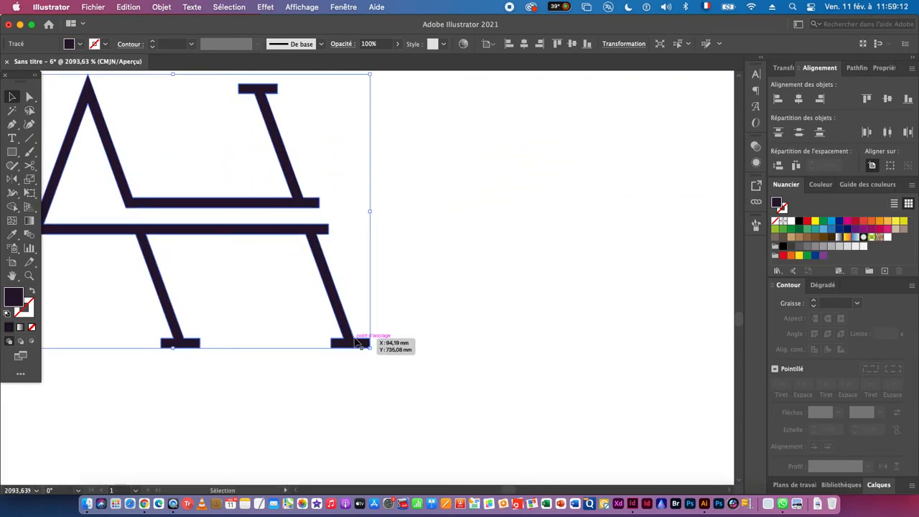
key("super+space")
left_click_drag(354, 344, 269, 353)
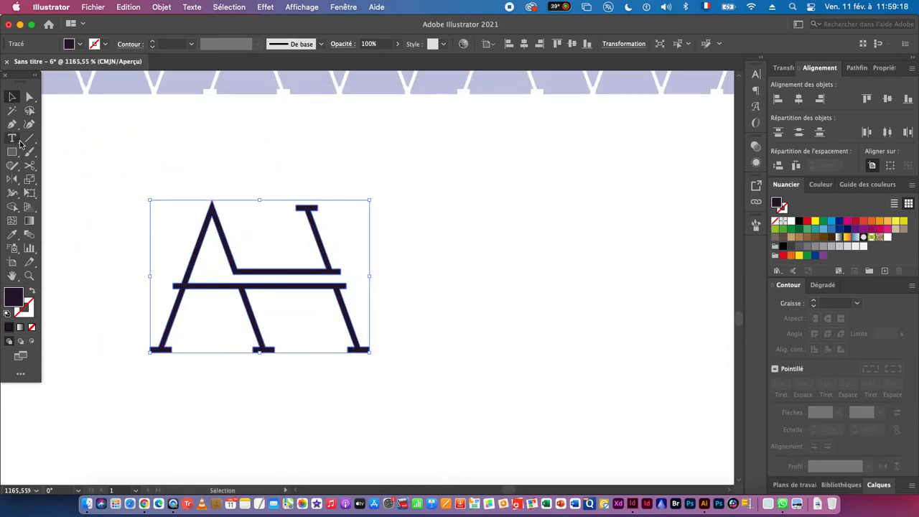
- Trim the outer half of the rightmost foot serif by deleting its upper corner point and moving the lower one beneath the leg's outer edge
left_click(11, 123)
key("super+space")
left_click_drag(365, 351, 542, 361)
left_click_drag(391, 362, 456, 361)
left_click(29, 96)
left_click_drag(424, 269, 375, 308)
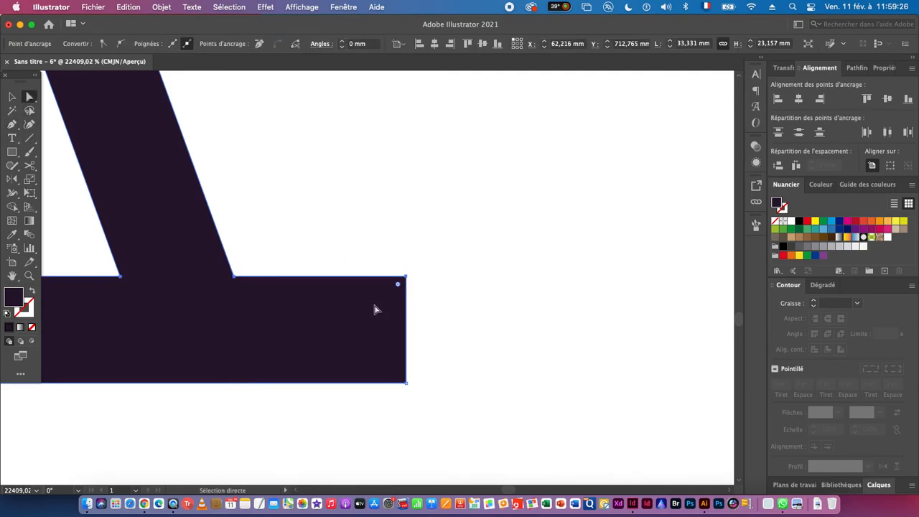
key("Delete")
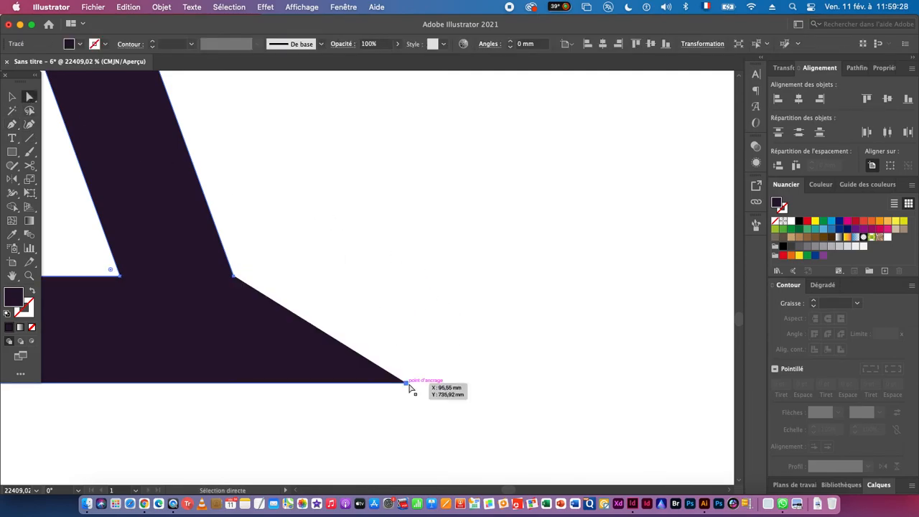
left_click_drag(404, 383, 237, 376)
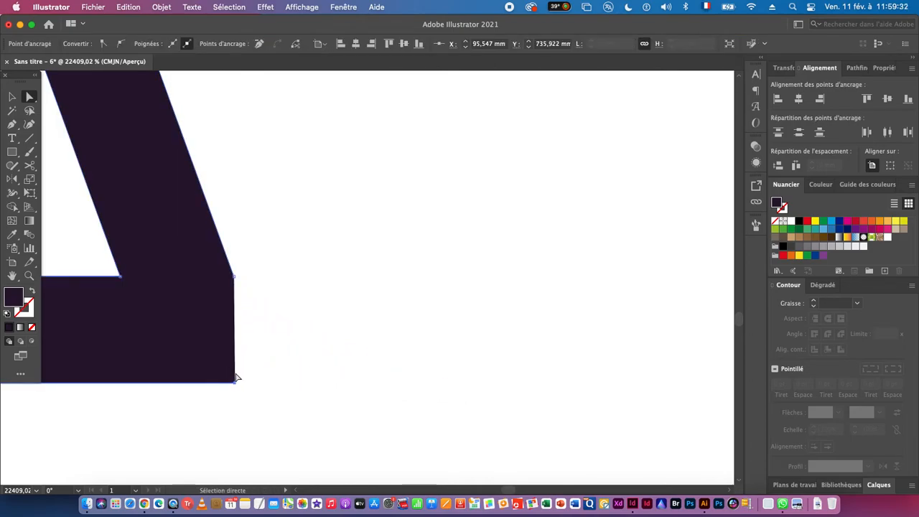
- Switch the document to outline view and show the rulers
key("super+y")
scroll(261, 429, "up", 3)
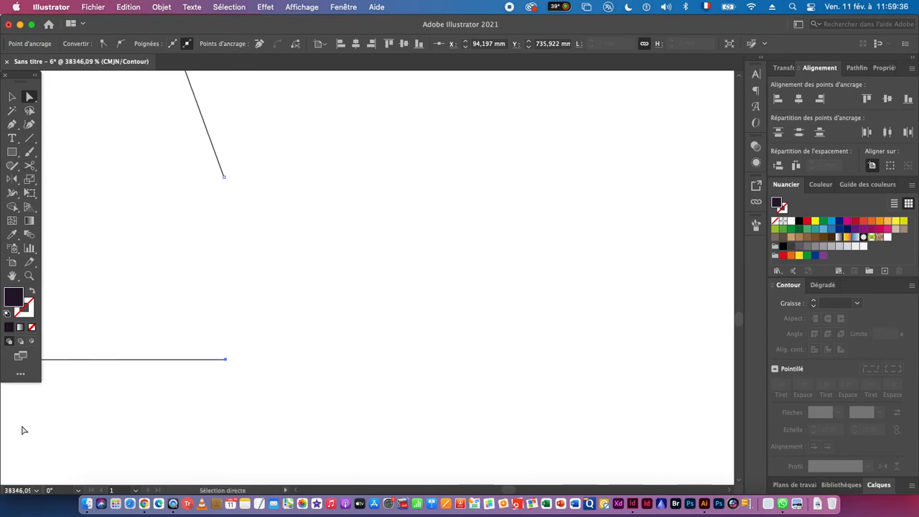
key("super")
key("super+r")
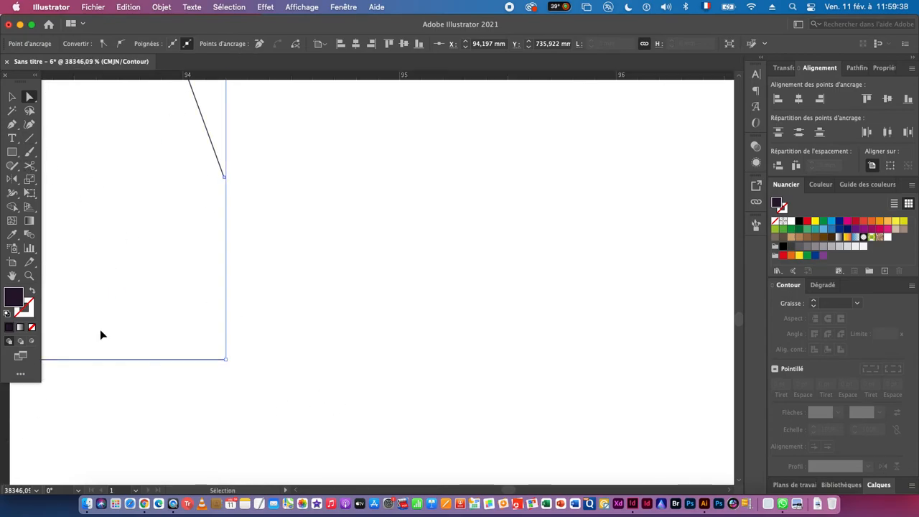
- Place a vertical guide through the open end point of the rightmost leg's outer edge
left_click_drag(7, 405, 226, 402)
key("super+space")
left_click_drag(218, 166, 408, 271)
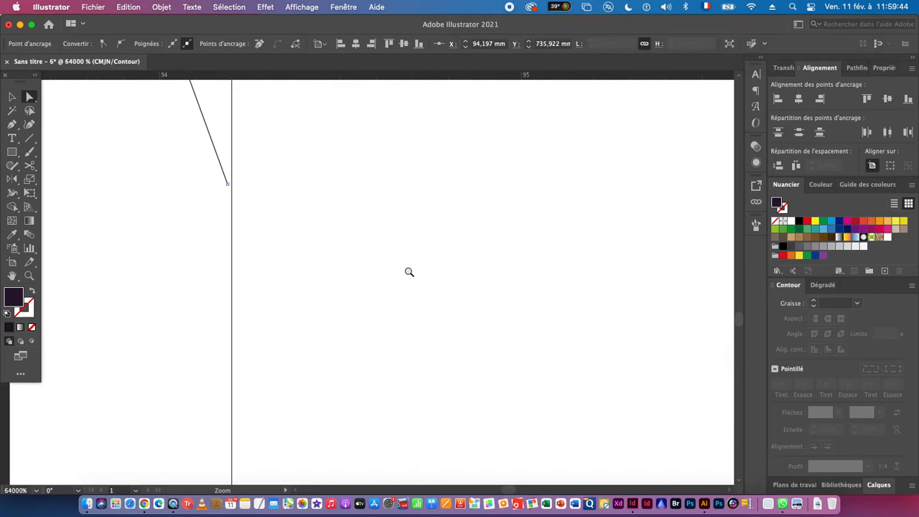
key("super+z")
left_click_drag(5, 416, 227, 201)
- Move the trimmed foot's lower end point onto the vertical guide
key("space")
left_click_drag(262, 445, 278, 219)
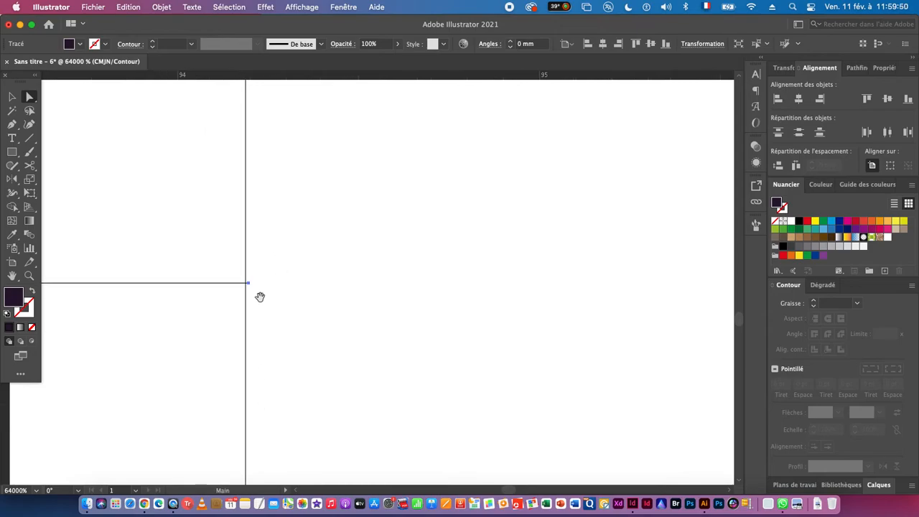
mouse_move(247, 283)
left_mouse_down()
mouse_move(324, 283)
mouse_move(246, 282)
left_mouse_up()
- Join the trimmed foot's two open end points to close the monogram's path
scroll(324, 320, "down", 3)
left_click_drag(350, 183, 304, 329)
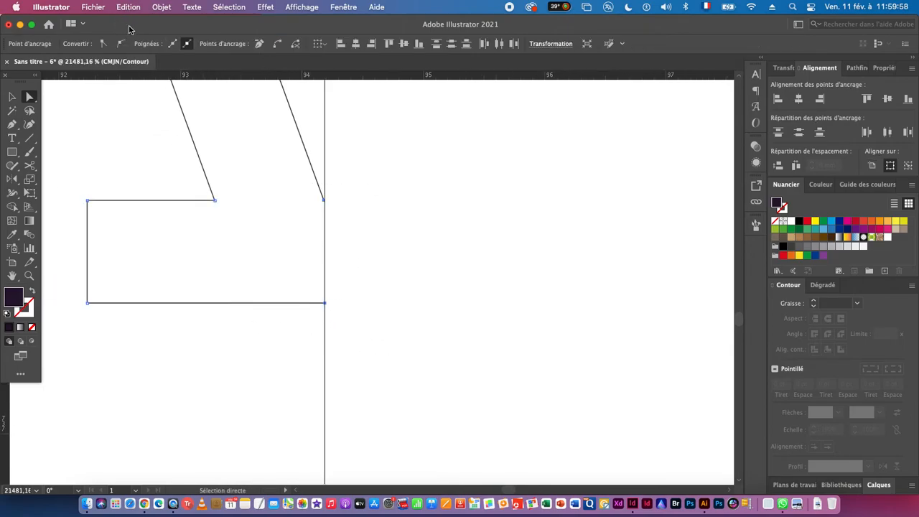
left_click(164, 9)
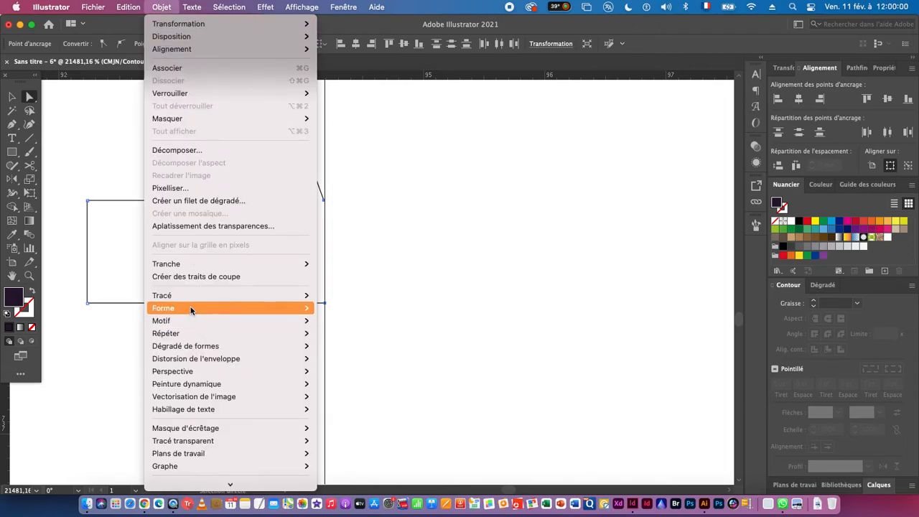
mouse_move(187, 302)
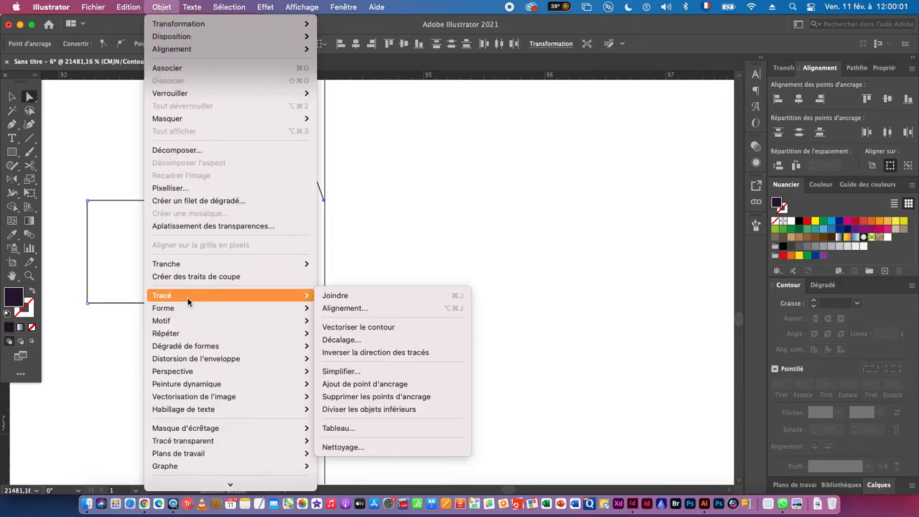
left_click(345, 298)
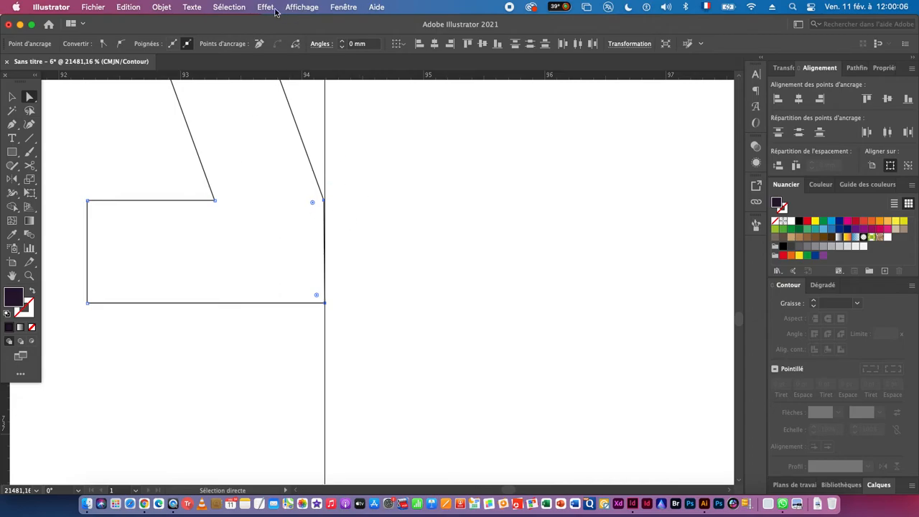
- Clear all guides from the document and switch it back to preview view
left_click(300, 7)
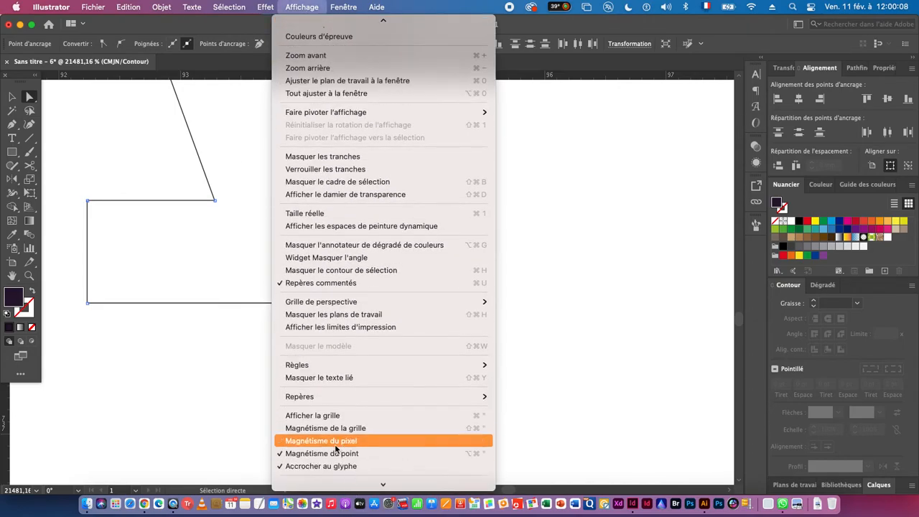
mouse_move(310, 397)
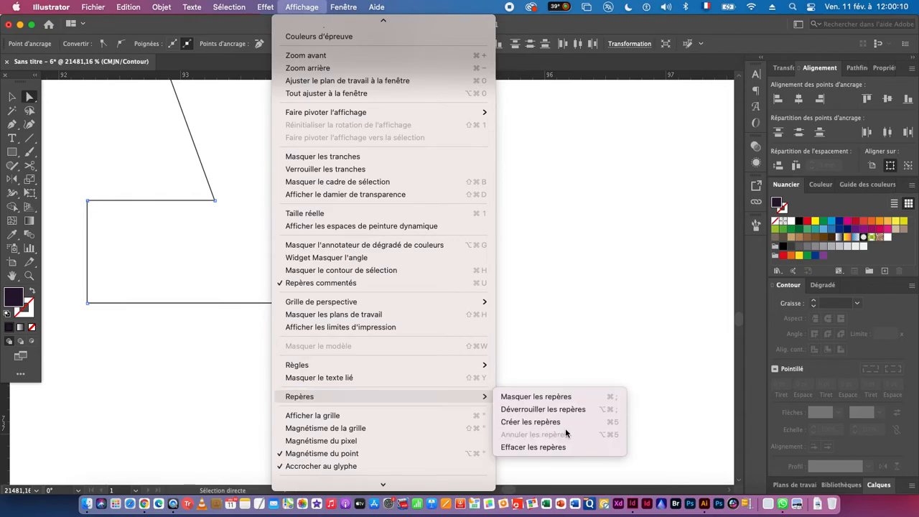
left_click(536, 447)
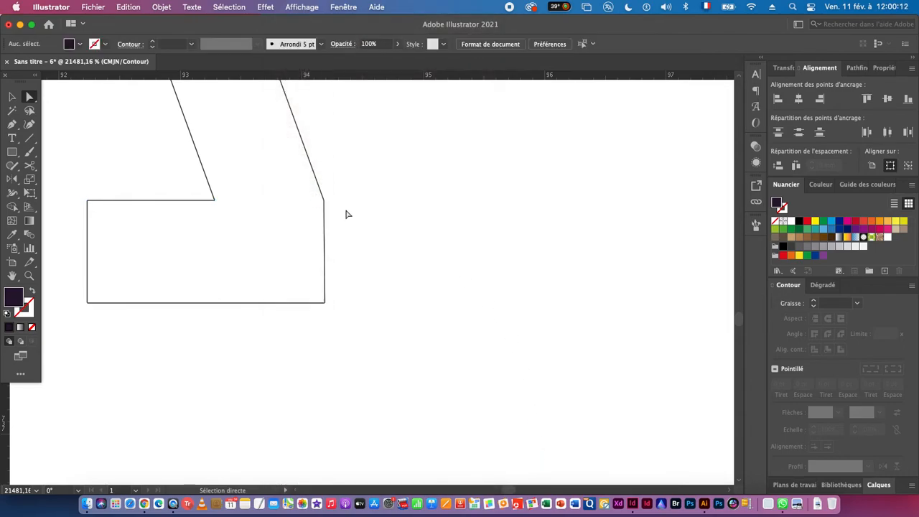
key("super+y")
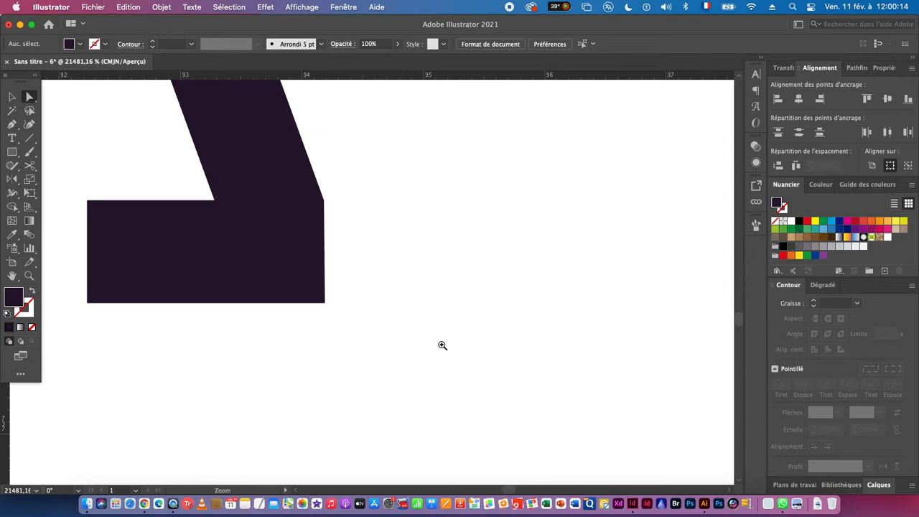
- Create a pattern brush (Forme de motif) from the trimmed-serif monogram with the default options
left_click_drag(439, 345, 268, 347)
left_click_drag(414, 354, 319, 356)
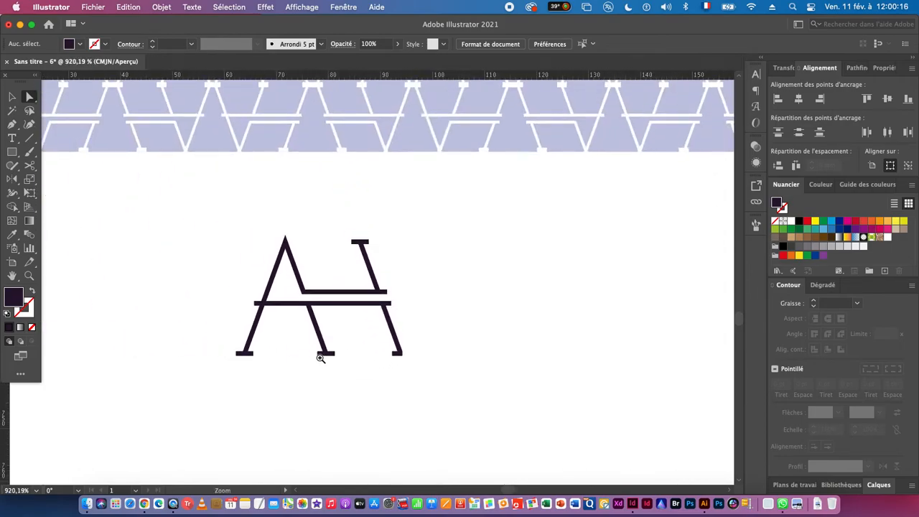
left_click(12, 96)
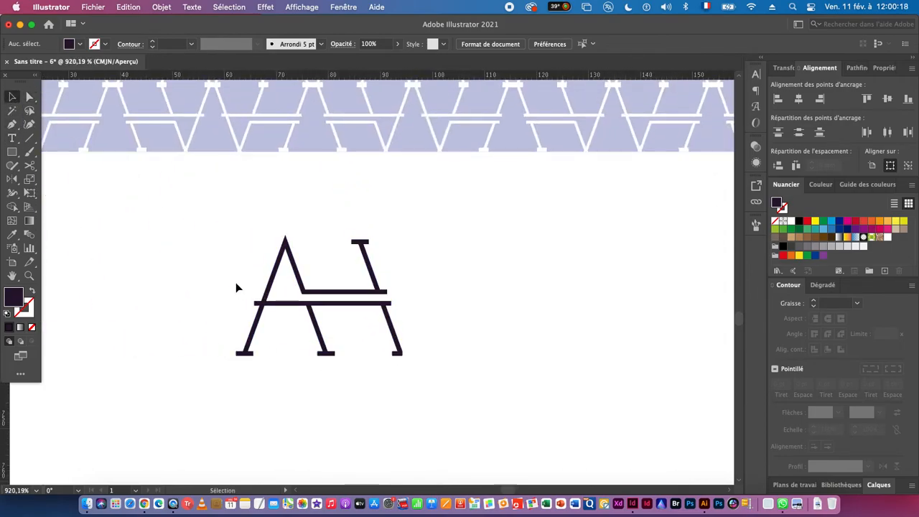
left_click_drag(237, 284, 399, 362)
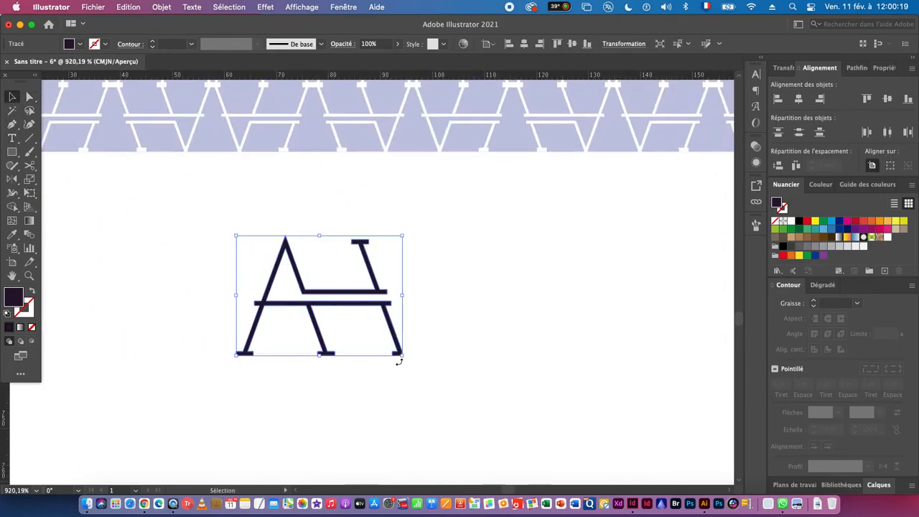
left_click(757, 227)
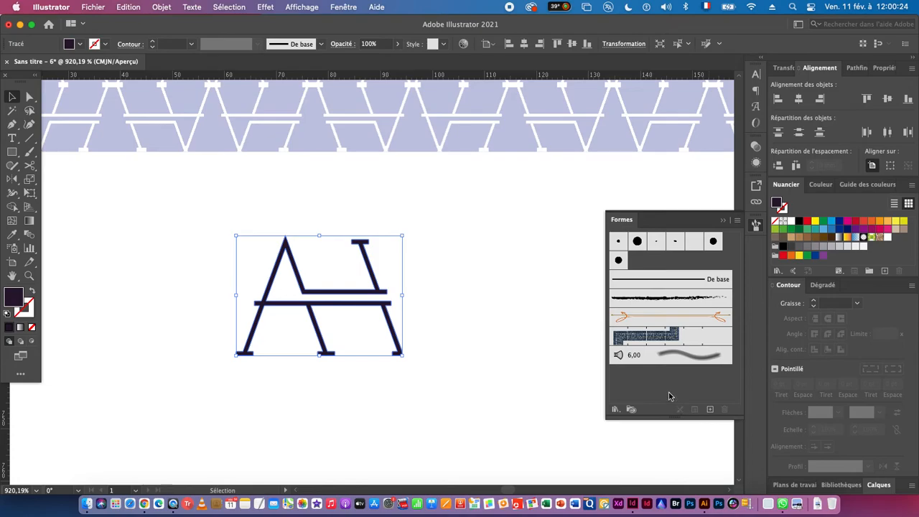
left_click(709, 410)
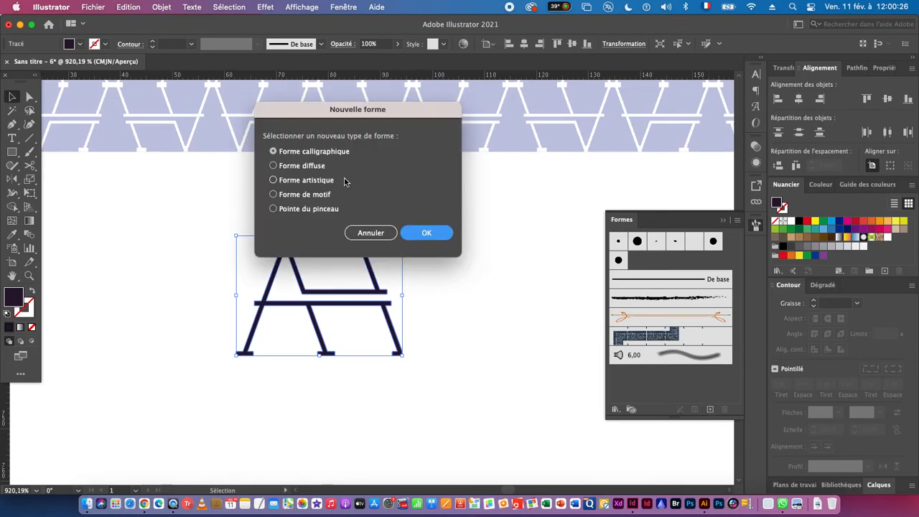
left_click(327, 196)
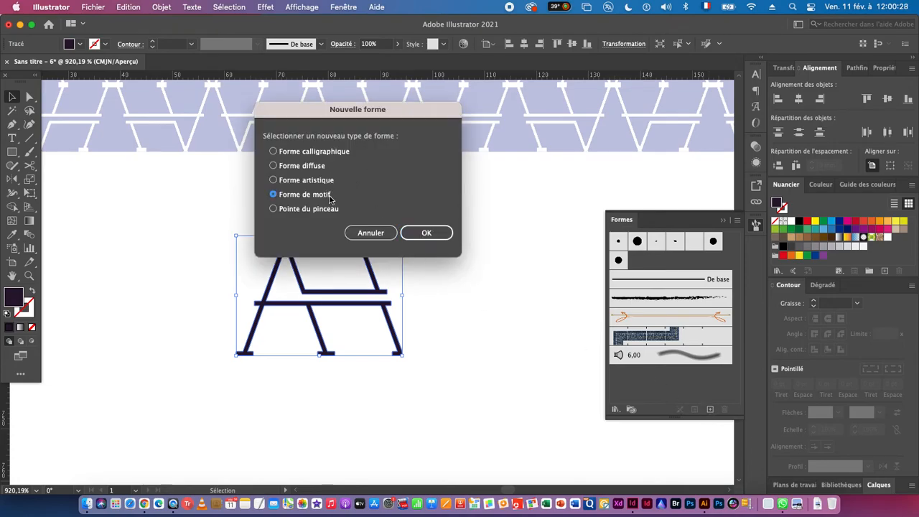
left_click(431, 237)
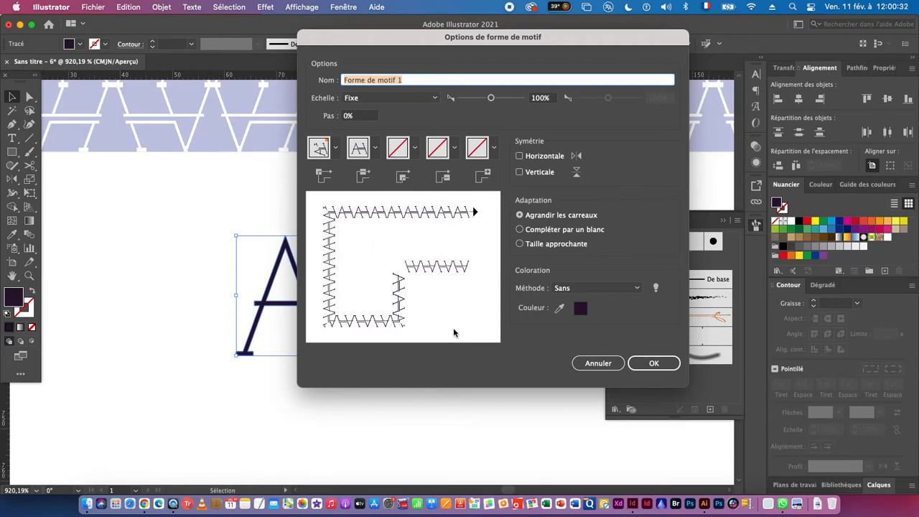
left_click(673, 366)
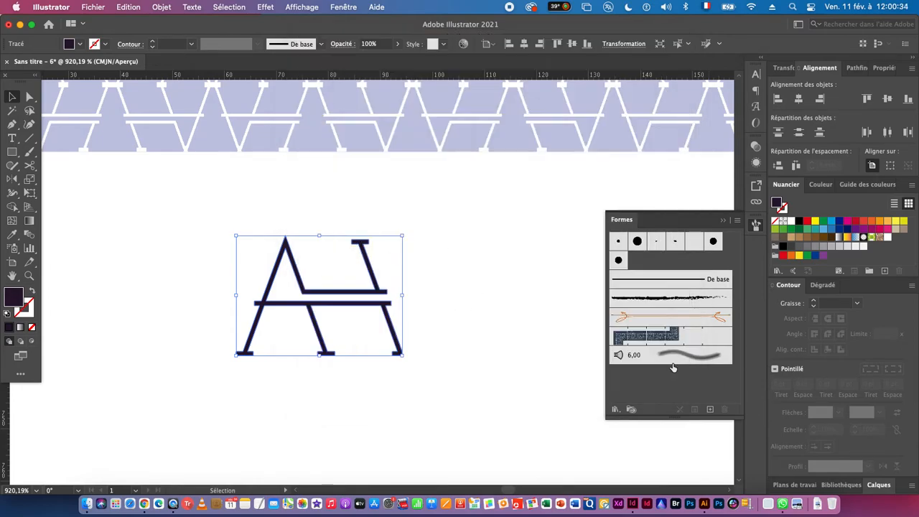
- Extend the artboard downward to a height of about 972 mm to make room below the trimmed monogram
left_click_drag(470, 407, 333, 306)
left_click_drag(487, 372, 371, 346)
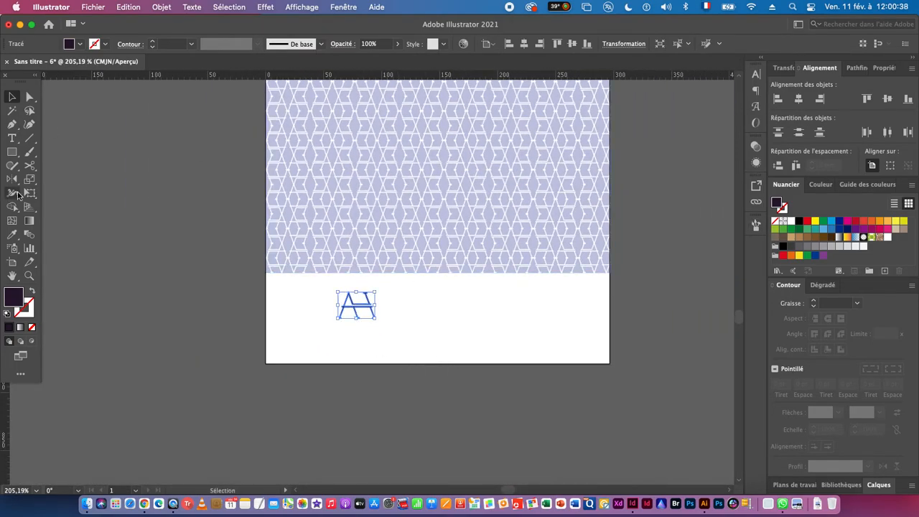
left_click(12, 262)
left_click_drag(438, 365, 440, 457)
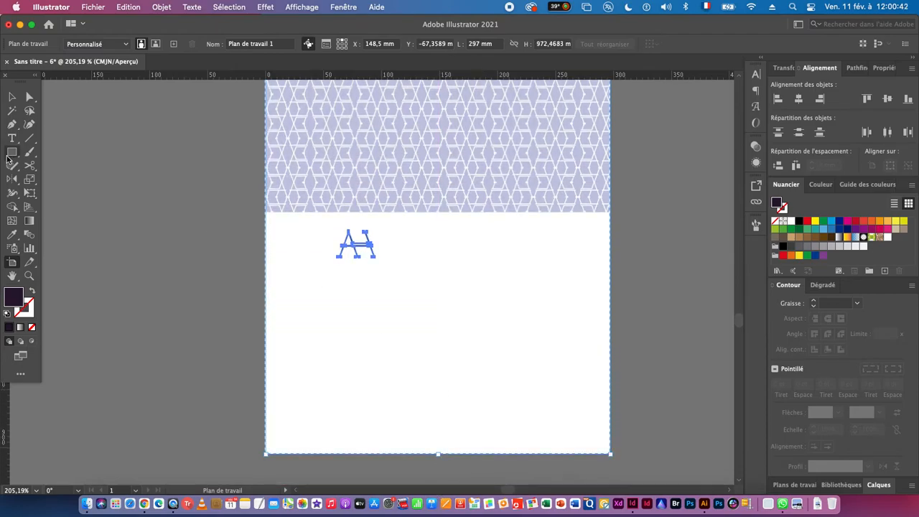
- Draw a horizontal straight line across the artboard's full width below the trimmed monogram
left_click(29, 139)
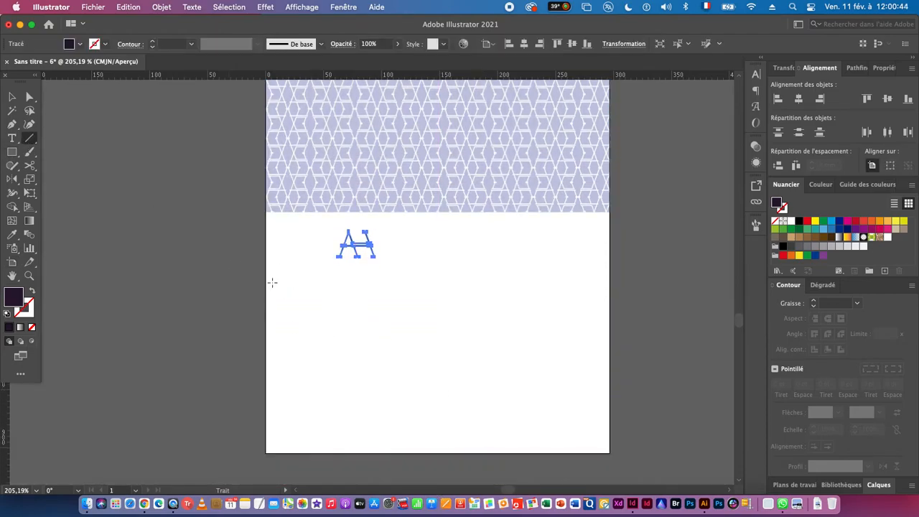
left_click_drag(264, 297, 610, 298)
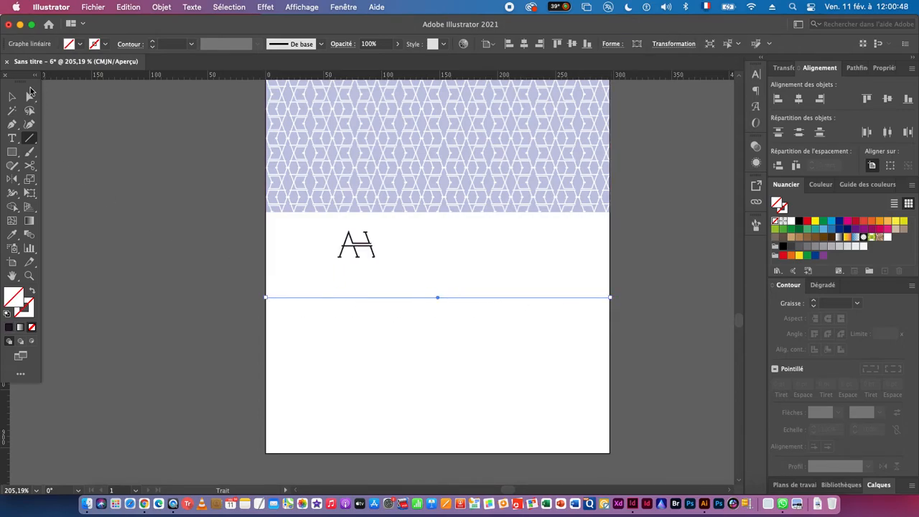
left_click(12, 97)
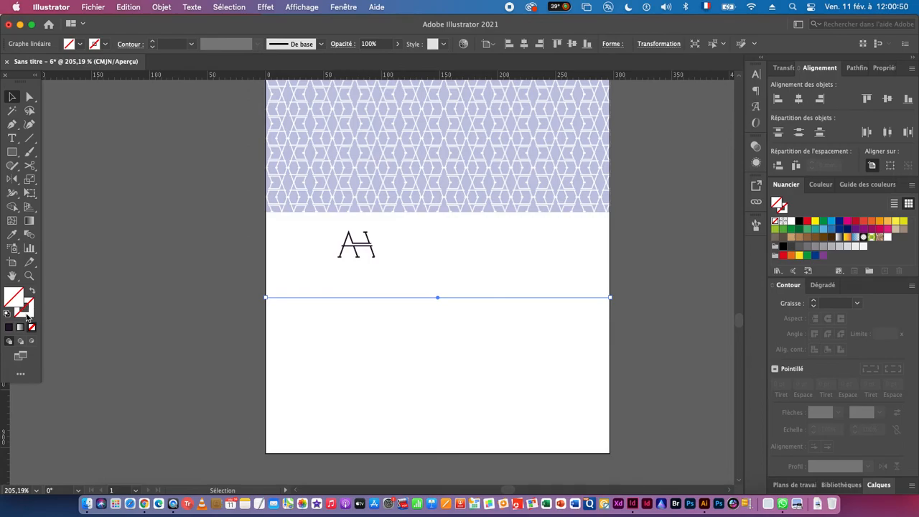
- Apply the monogram pattern brush to the horizontal line's stroke
left_click(30, 315)
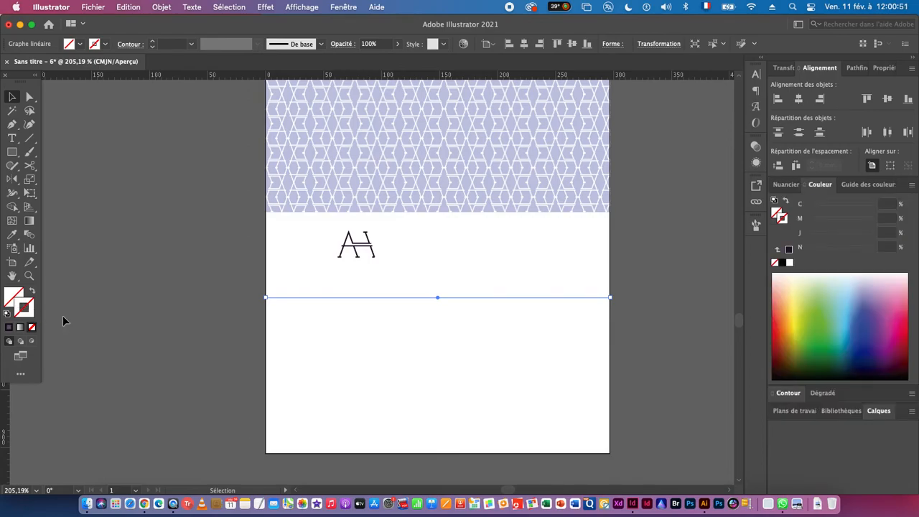
left_click(756, 226)
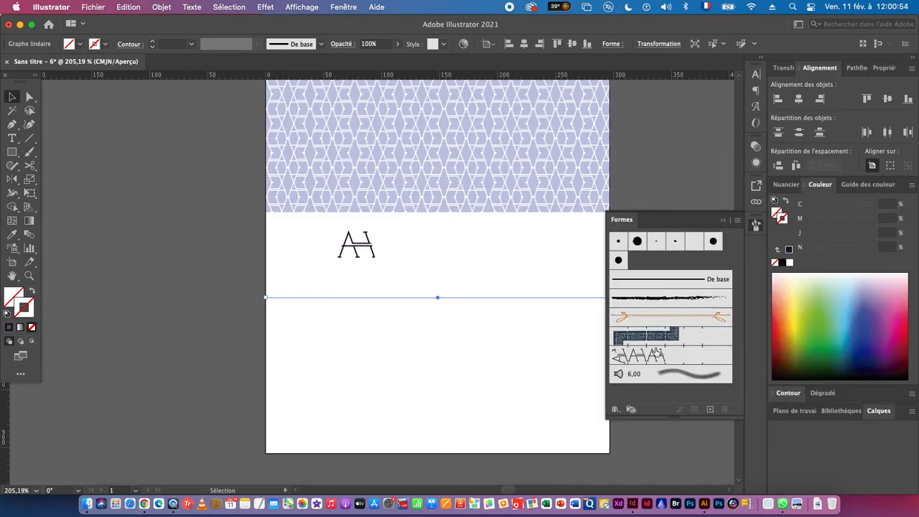
left_click(658, 354)
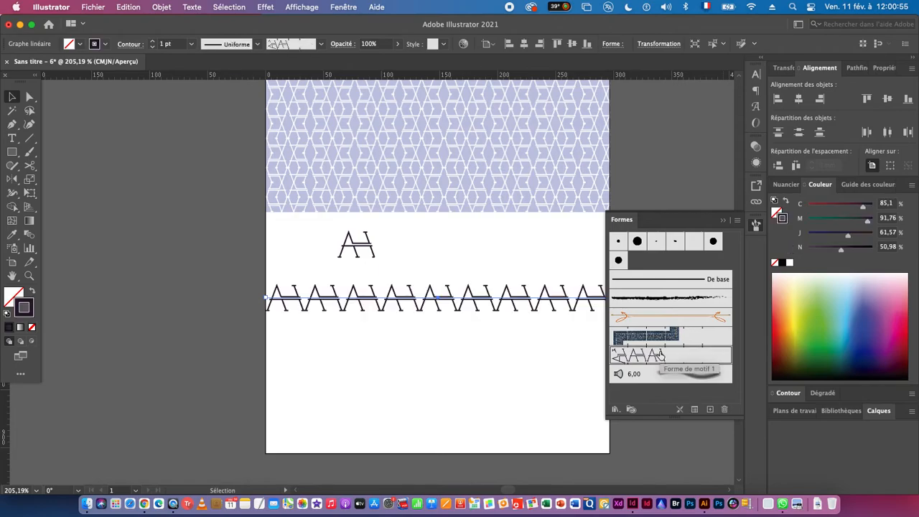
left_click(495, 357)
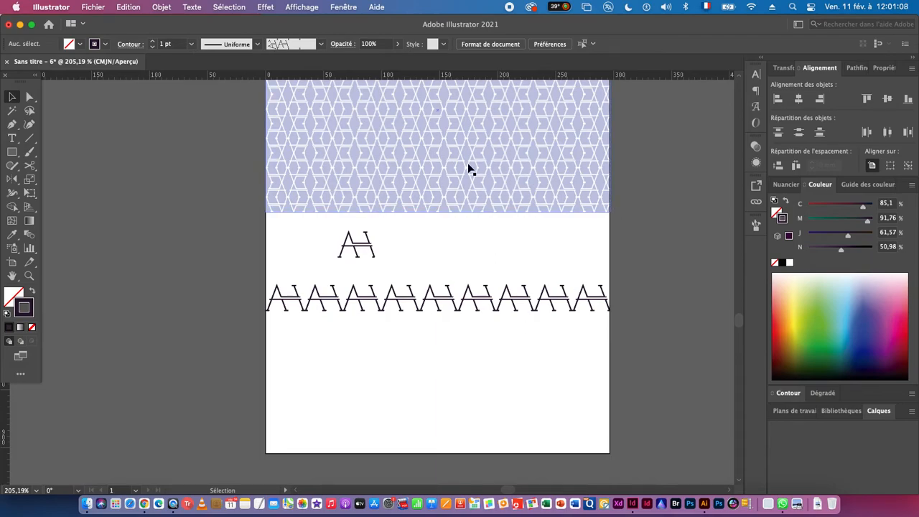
- Set the monogram brush's colorization method to Teintes et ombres and apply the change to existing strokes
left_click(757, 227)
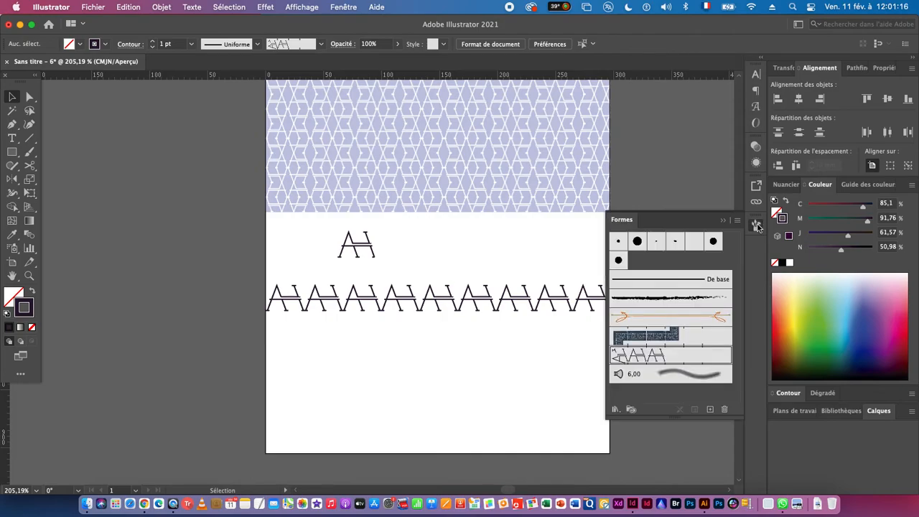
double_click(661, 362)
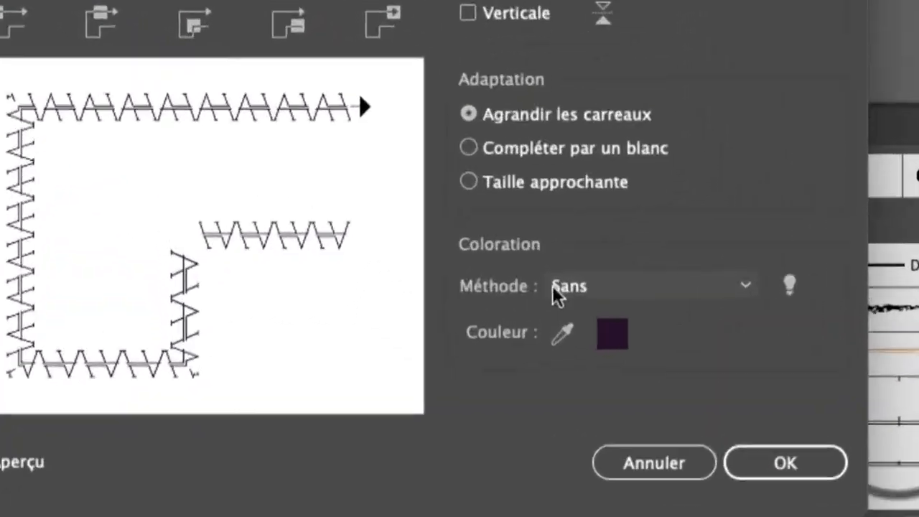
left_click(596, 287)
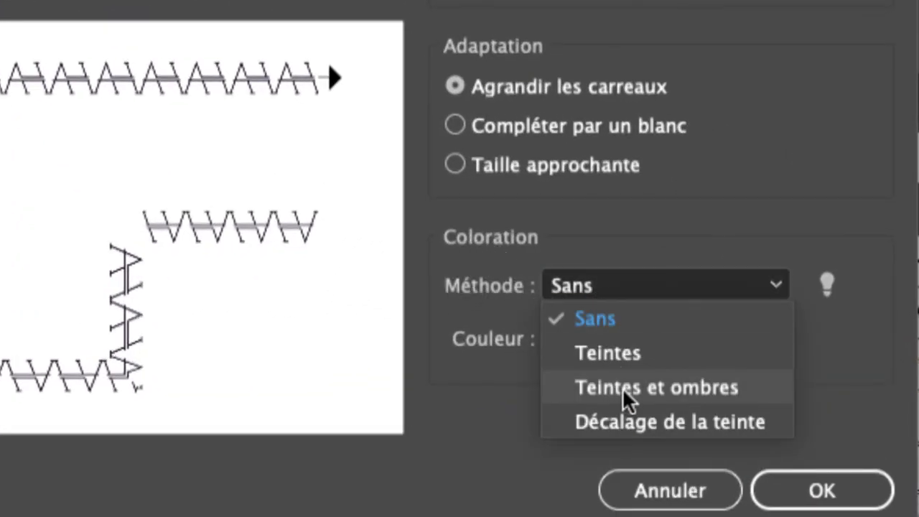
left_click(642, 388)
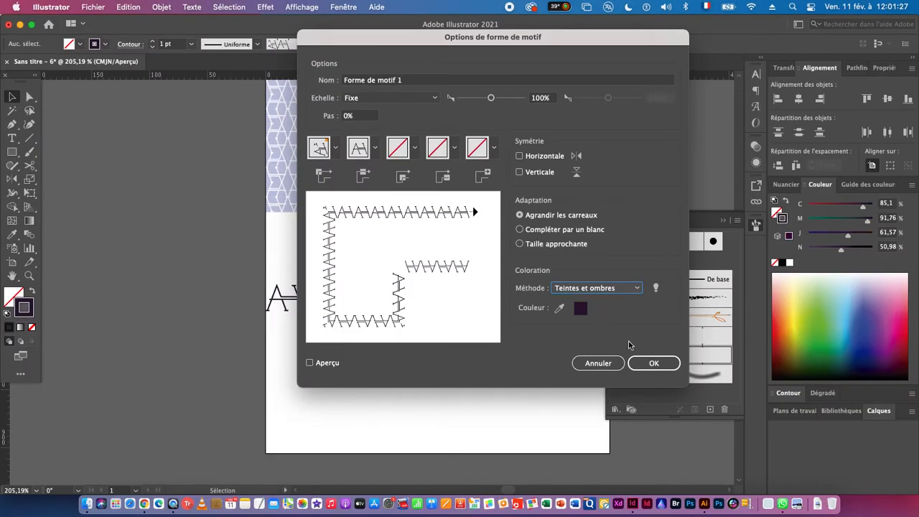
left_click(651, 363)
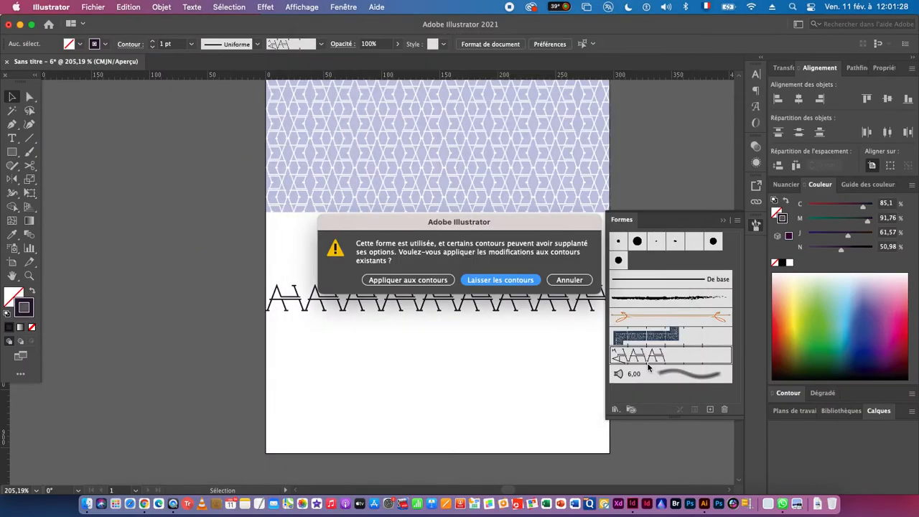
left_click(384, 285)
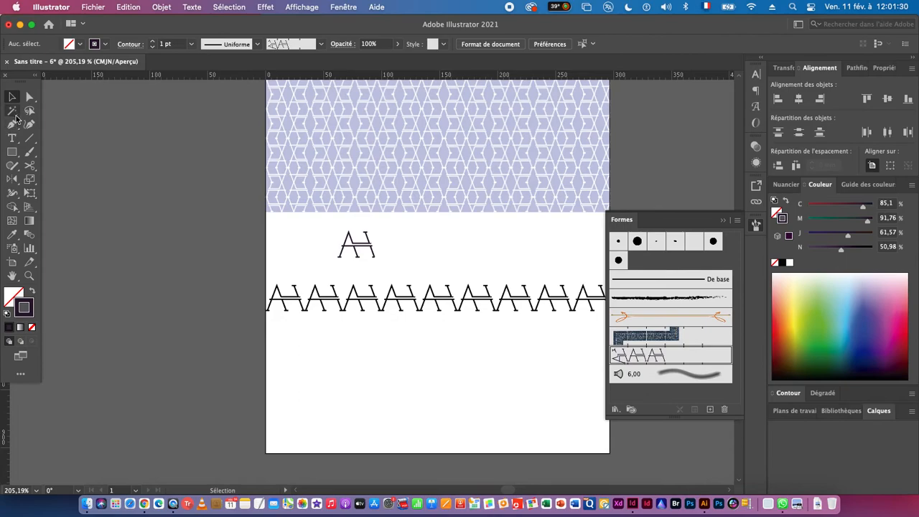
- Duplicate the monogram-brushed line directly below the original
left_click(12, 97)
mouse_move(367, 294)
left_mouse_down()
mouse_move(366, 286)
mouse_move(369, 349)
mouse_move(372, 333)
left_mouse_up()
- Sample the dark pink logo background as the upper monogram line's stroke colour and the dark blue background for the lower line's
left_click(415, 285)
left_click_drag(511, 327, 349, 328)
left_click_drag(444, 311, 266, 393)
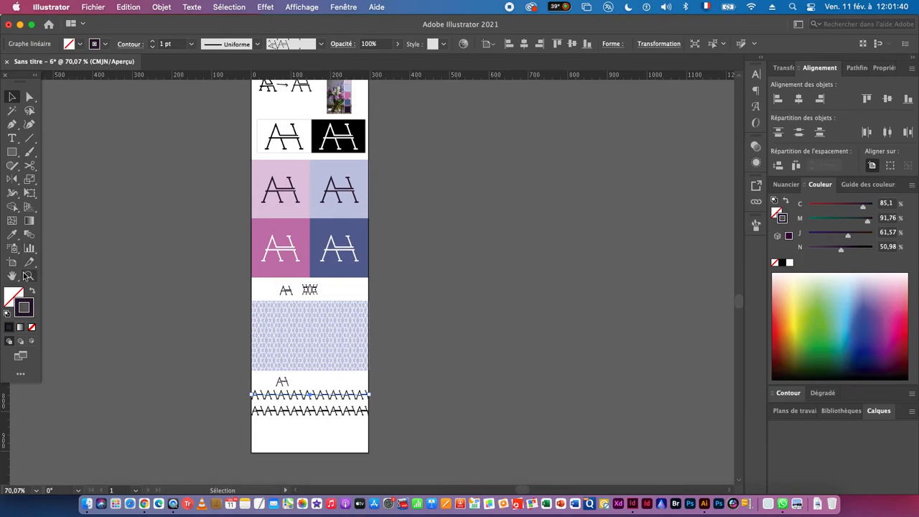
left_click(11, 235)
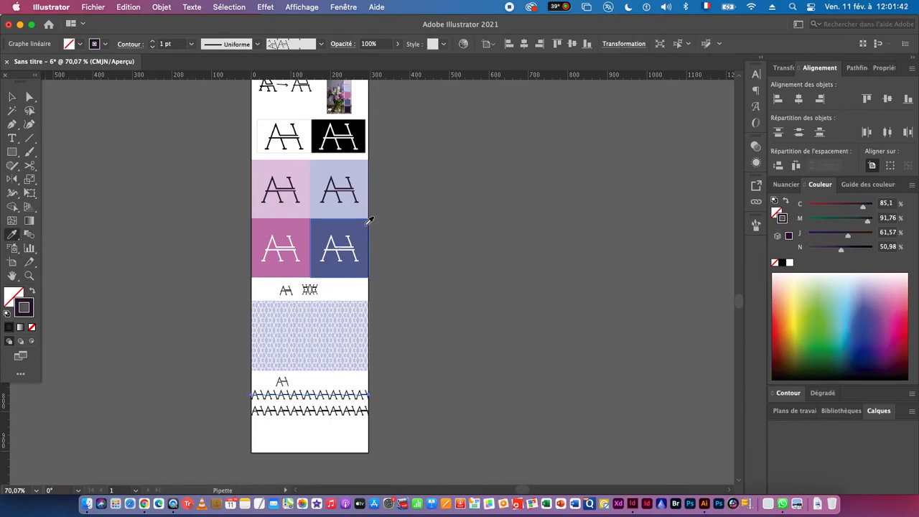
left_click(267, 224)
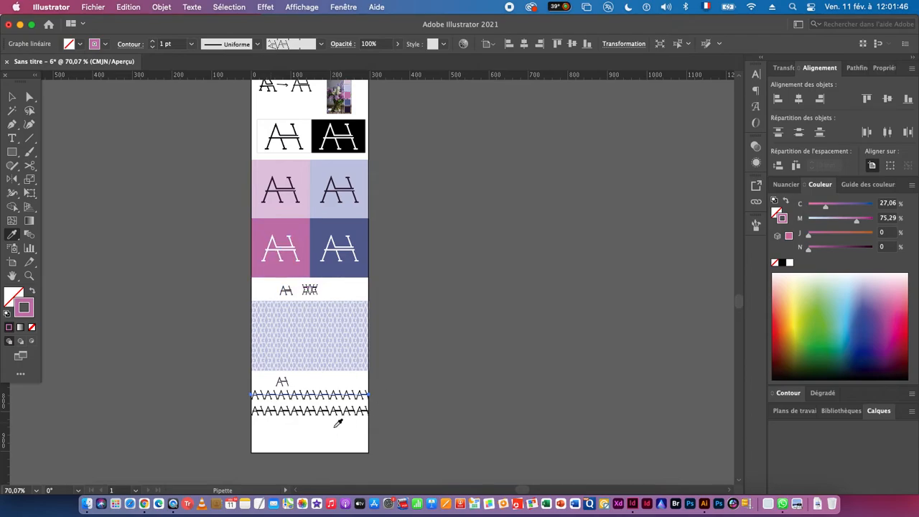
left_click(301, 411, "super")
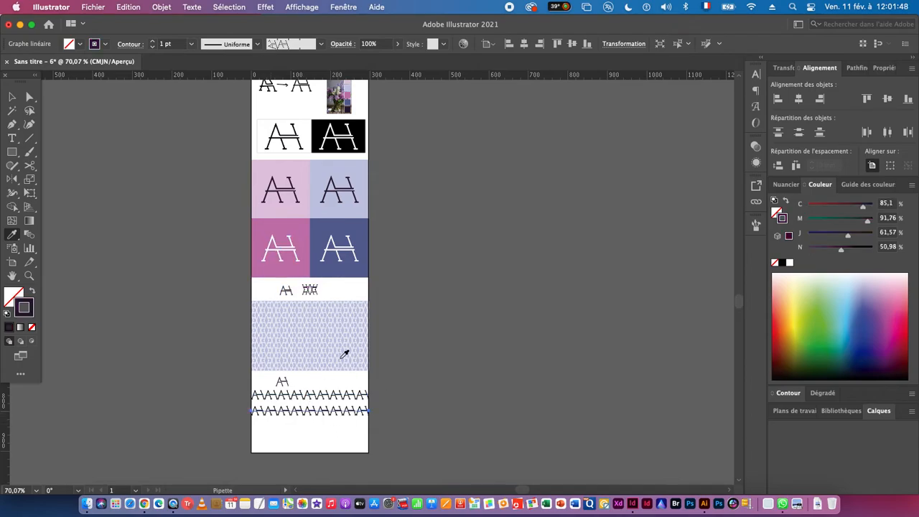
left_click(330, 225)
- Set the monogram pattern brush's colorization method to Teintes and apply the change to existing strokes
scroll(287, 434, "up", 5)
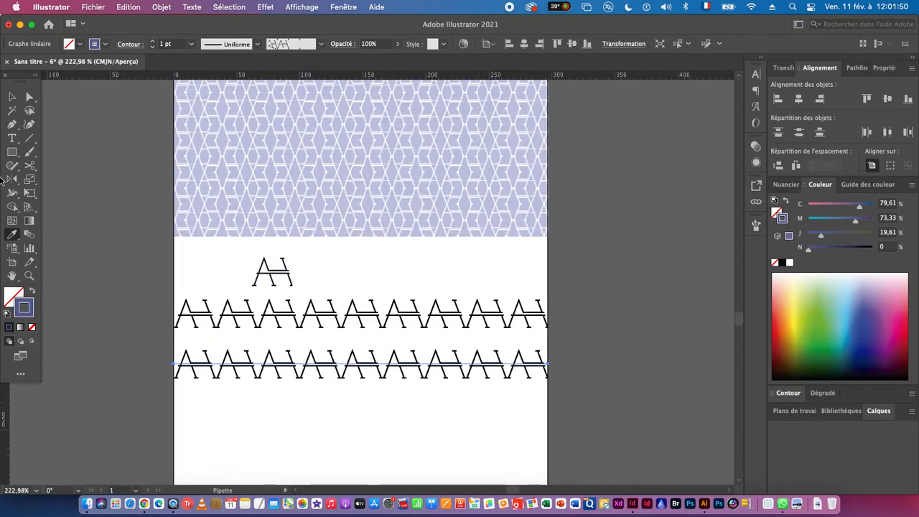
left_click(13, 97)
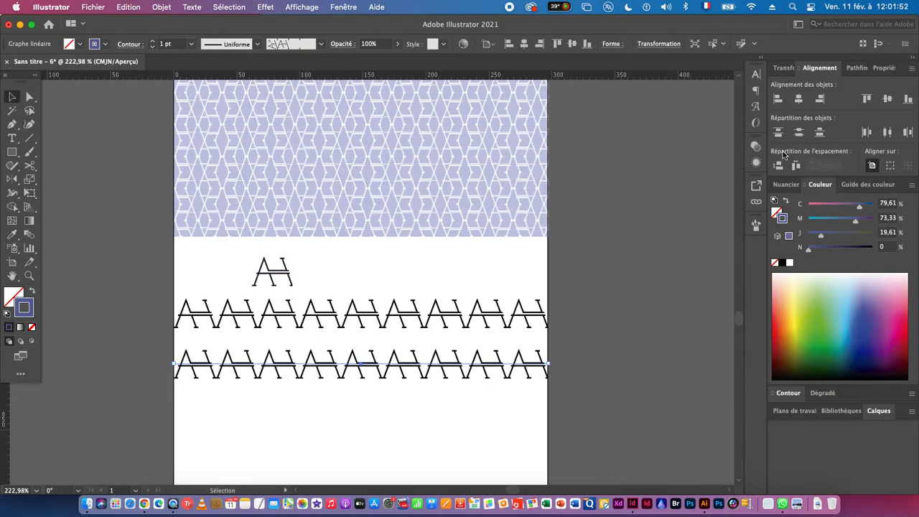
left_click(756, 224)
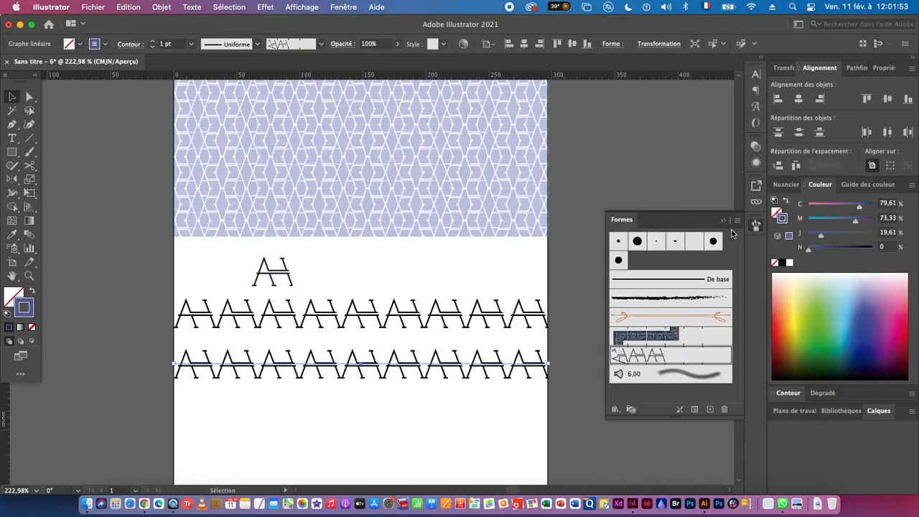
double_click(644, 357)
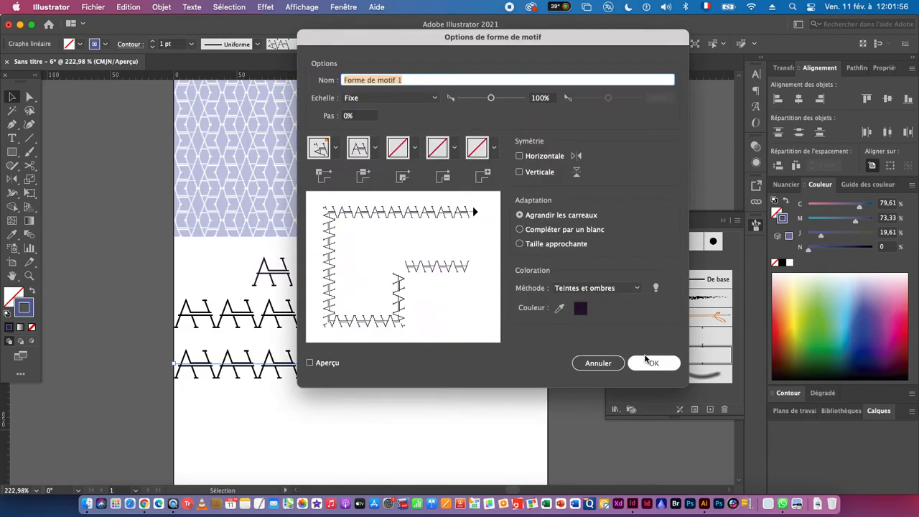
left_click(583, 288)
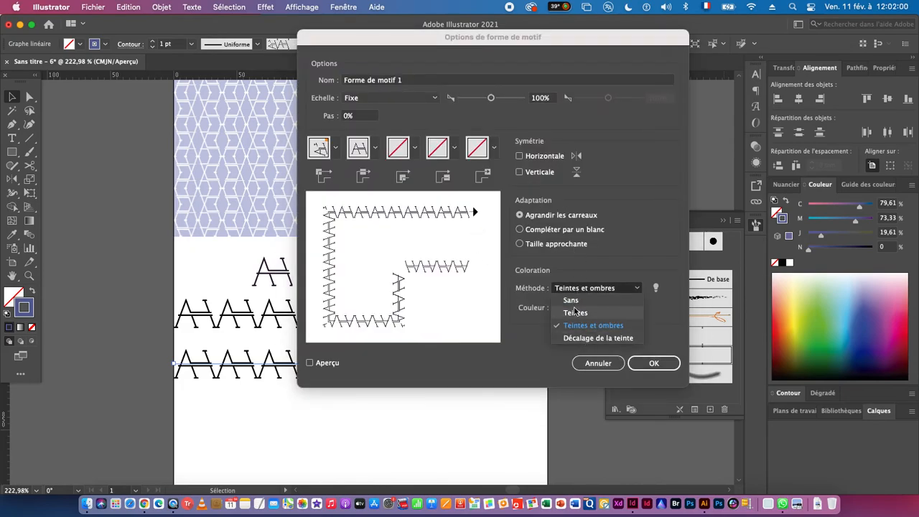
left_click(575, 313)
left_click(651, 363)
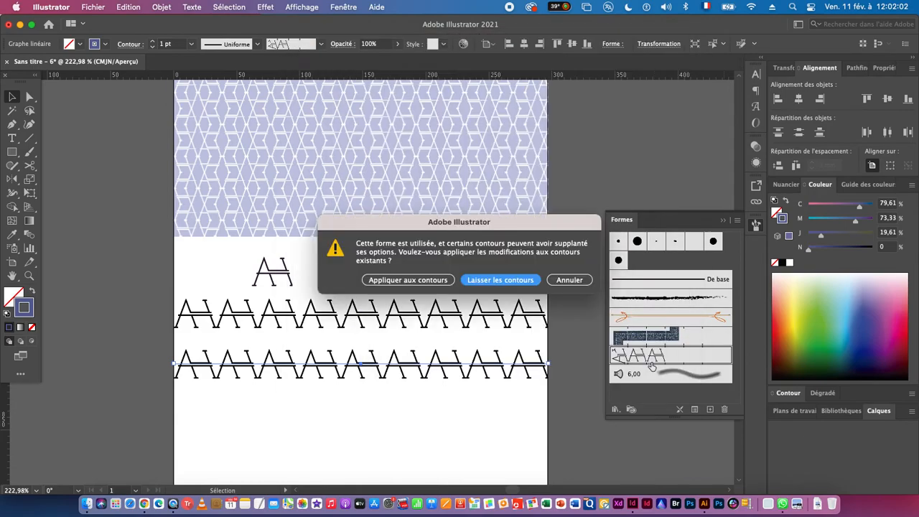
left_click(416, 284)
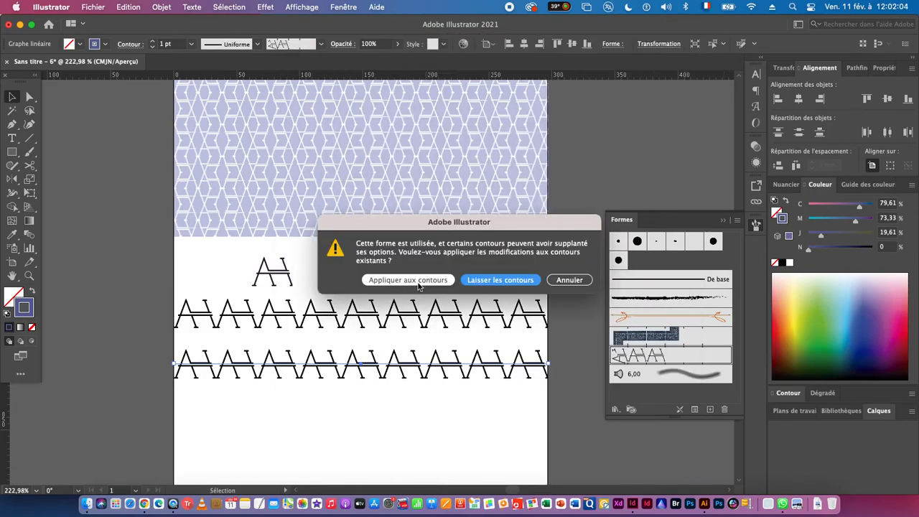
left_click(408, 280)
left_click(390, 453)
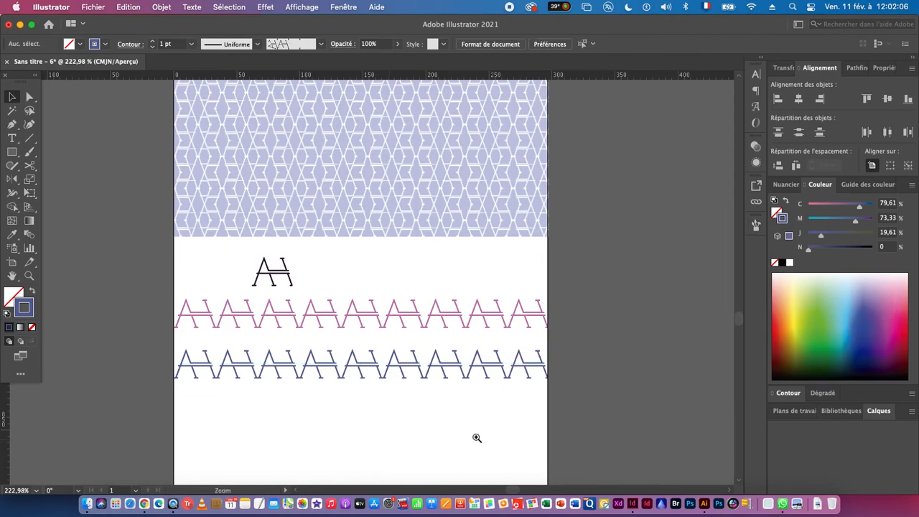
- Duplicate the pink and blue monogram lines together directly below the originals, keeping the same line spacing
left_click_drag(489, 438, 380, 437)
left_click_drag(453, 437, 415, 447)
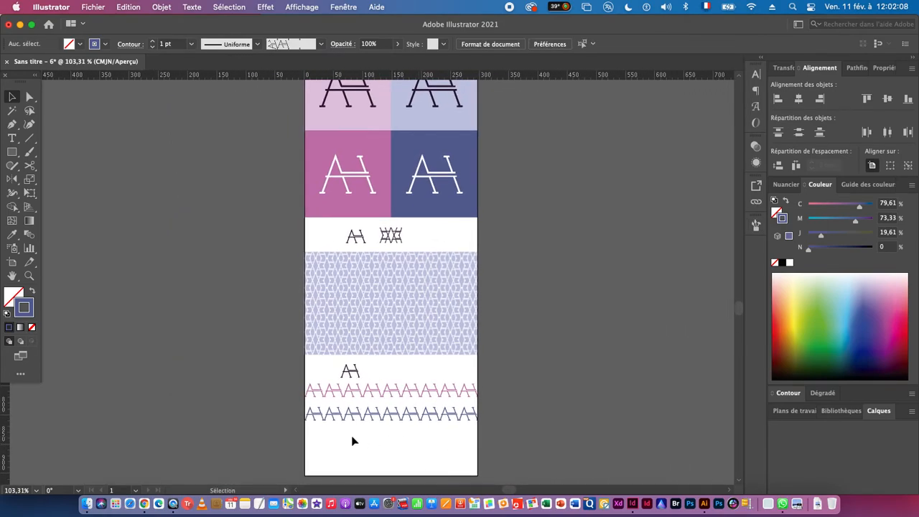
left_click_drag(403, 400, 444, 438)
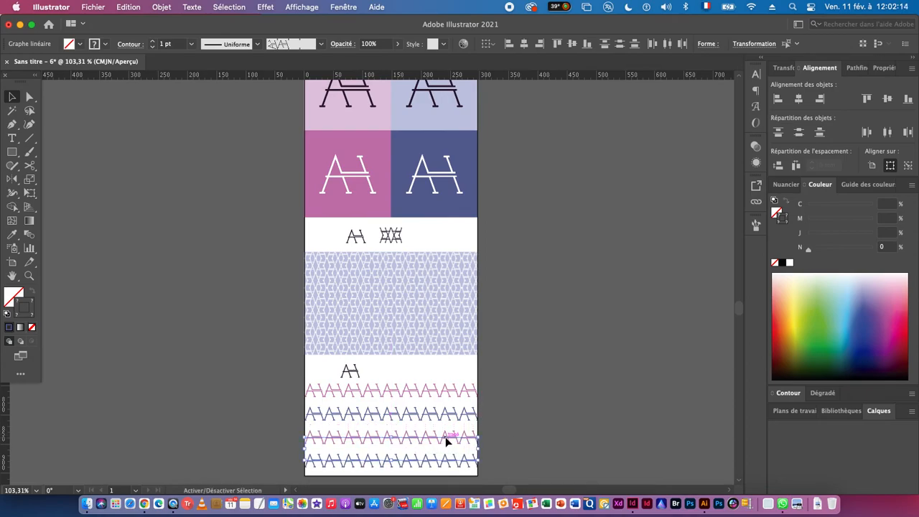
left_click(501, 441)
- Sample the light pink logo background as the third monogram line's stroke colour and the light blue background for the fourth line's
left_click(462, 440)
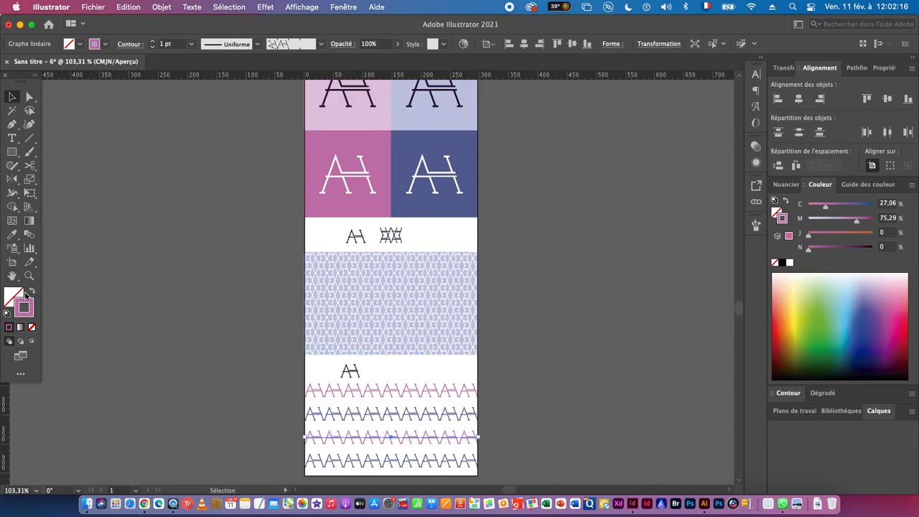
left_click(13, 236)
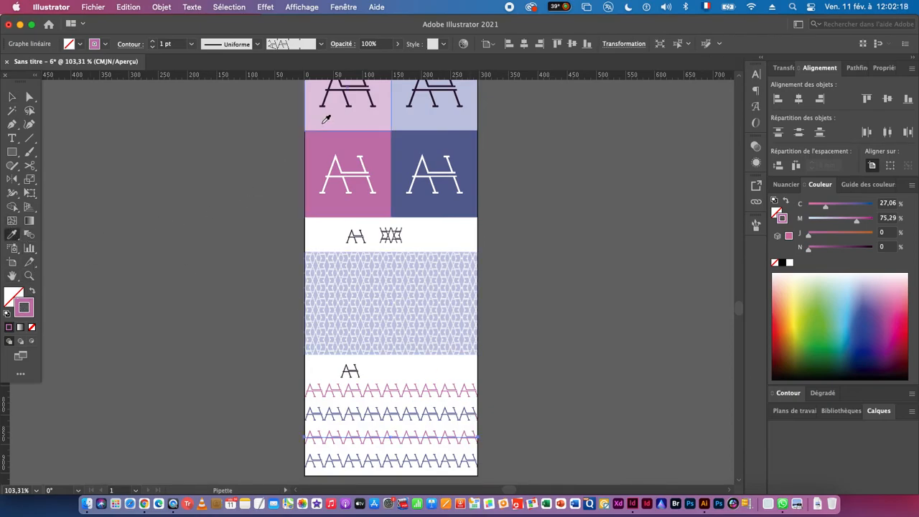
left_click(324, 122)
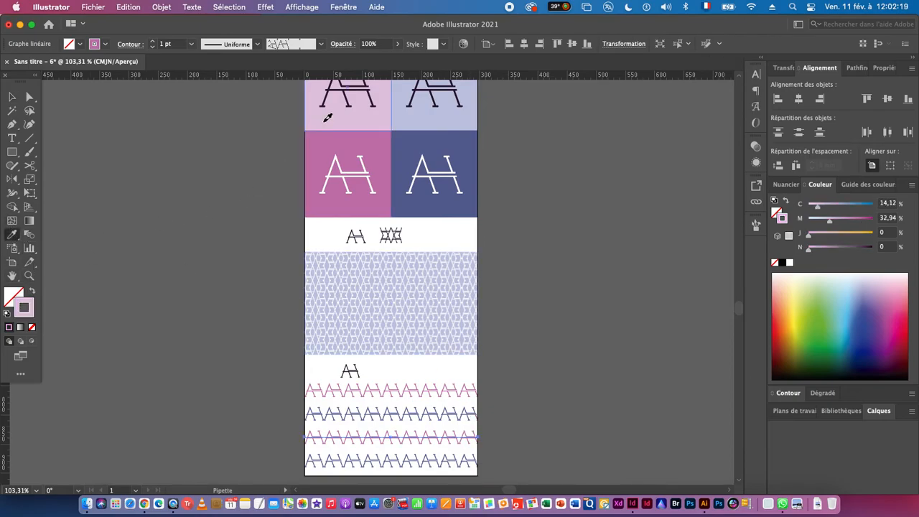
left_click(388, 460, "super")
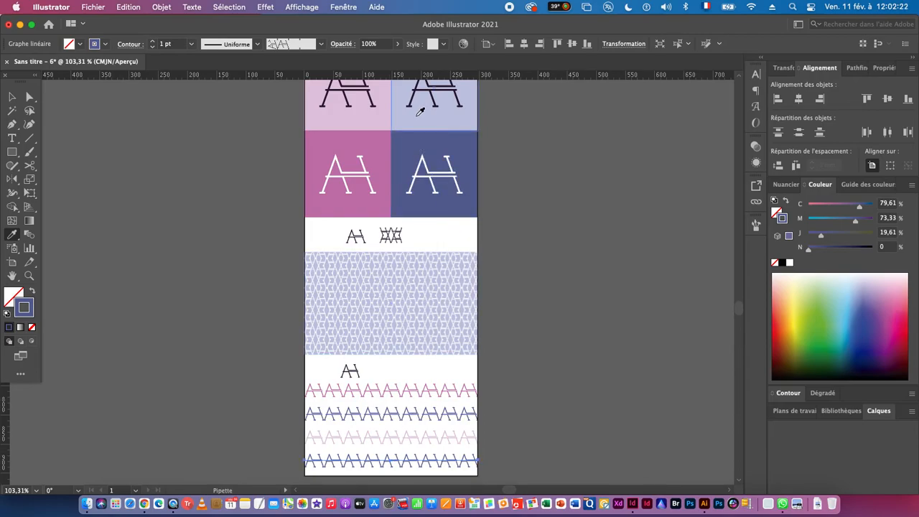
left_click(414, 116)
left_click(12, 96)
left_click(245, 375)
left_click_drag(379, 449, 438, 333)
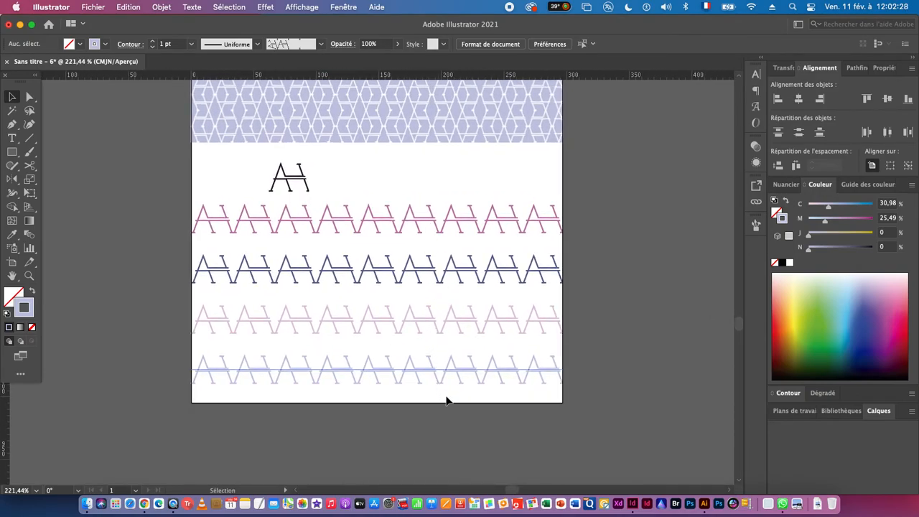
left_click_drag(517, 458, 436, 454)
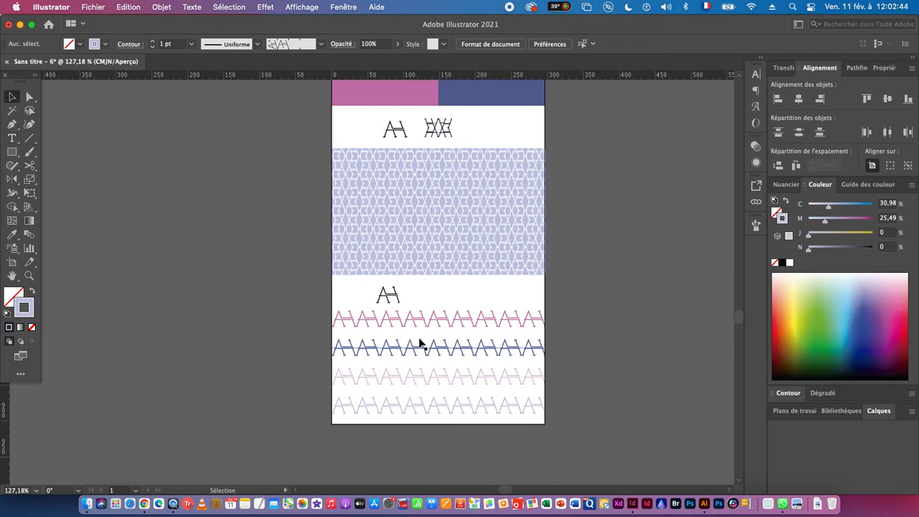
- Extend the artboard's lower edge downward to a height of about 1186 mm, leaving blank space below the four monogram lines
key("super+space")
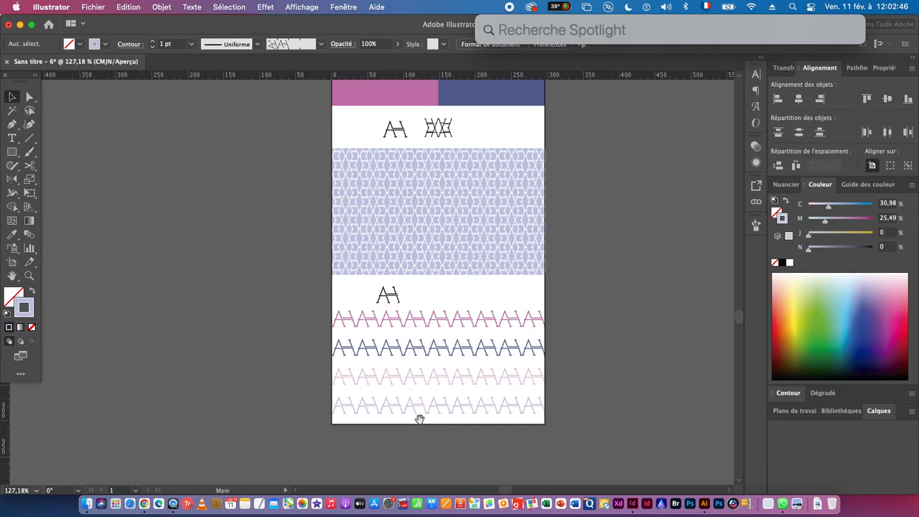
left_click_drag(421, 418, 357, 265)
key("shift+o")
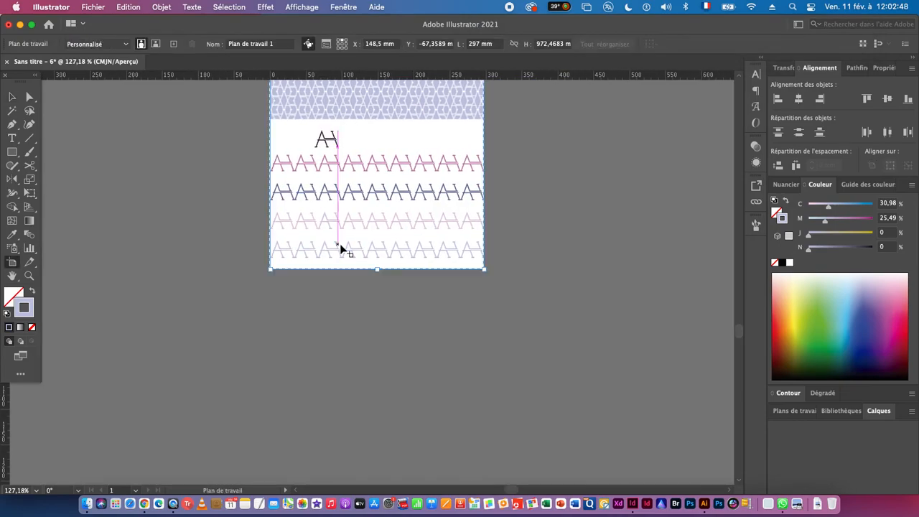
left_click_drag(377, 270, 377, 422)
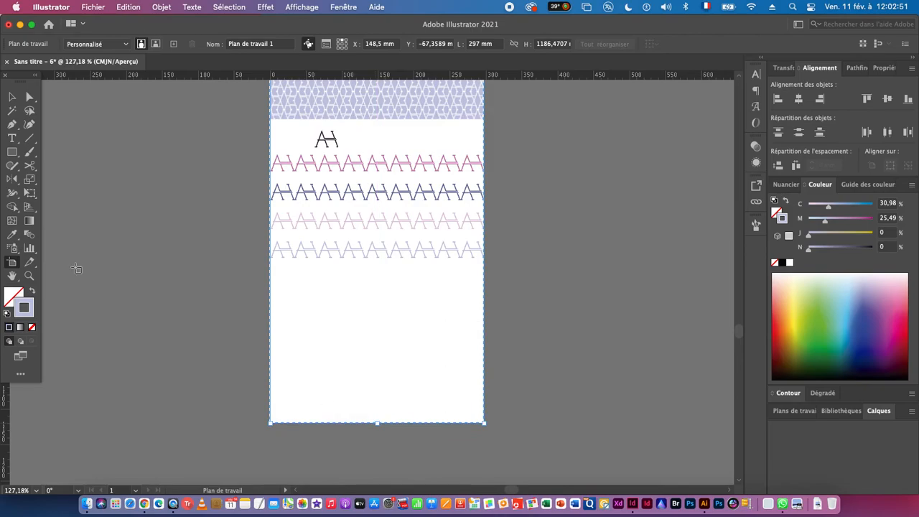
- Draw a circle about 130 mm in diameter with the monogram brush stroke, centred in the blank area below the fourth line
left_click(13, 154)
left_click_drag(16, 158, 63, 178)
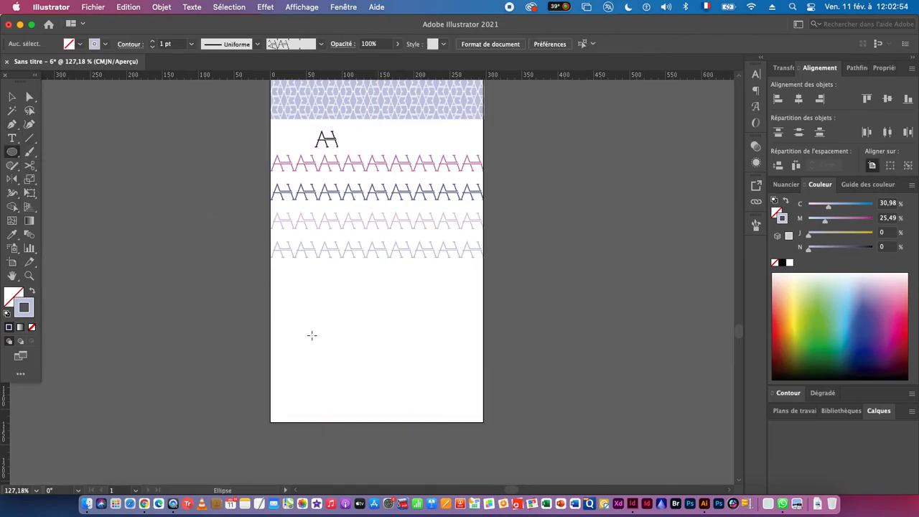
scroll(383, 288, "up", 5)
left_click_drag(358, 336, 271, 259)
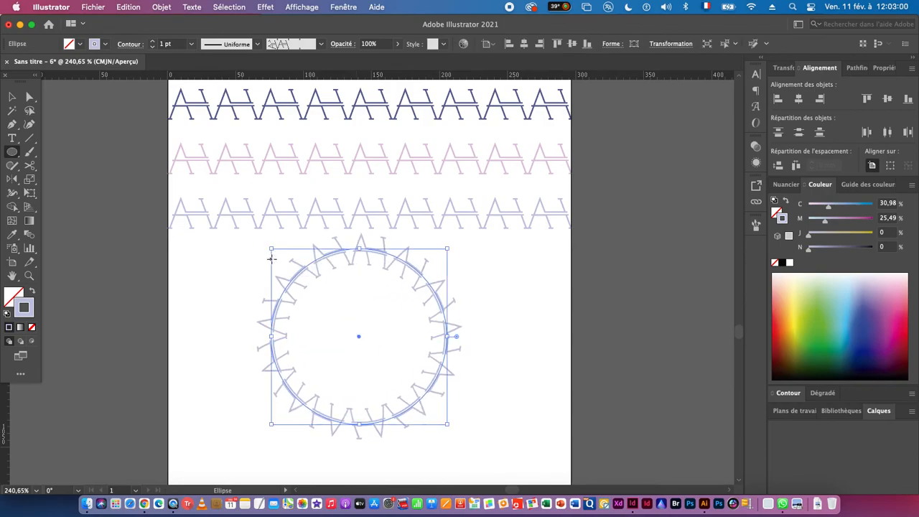
- Sample the dark blue monogram line's stroke colour onto the monogram circle
left_click(12, 98)
key("space")
left_click_drag(356, 211, 318, 335)
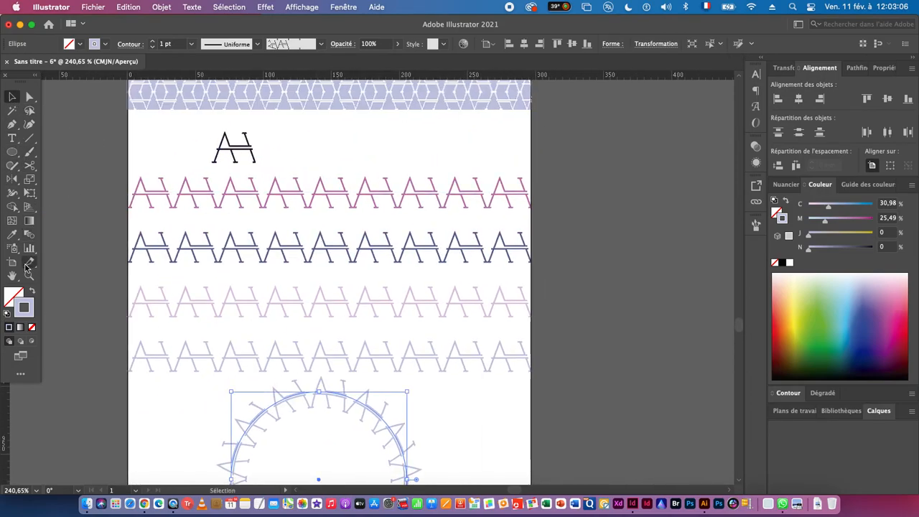
left_click(12, 236)
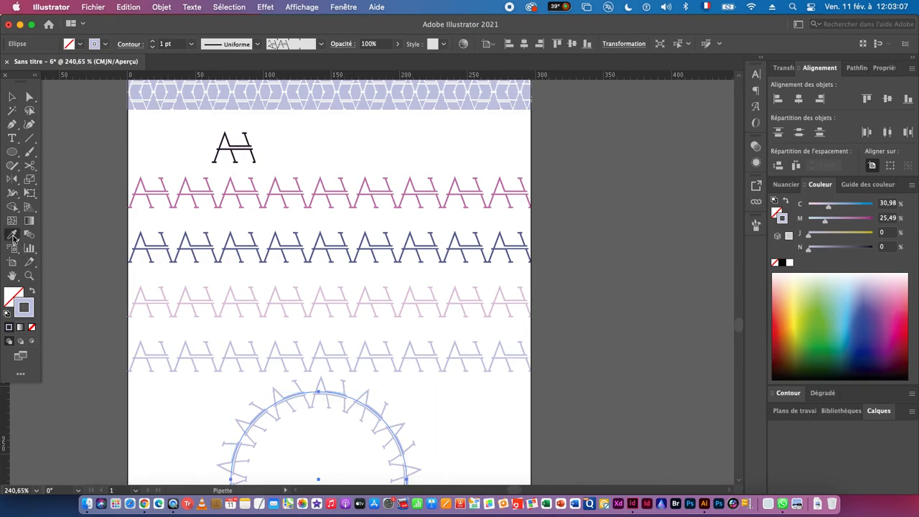
left_click(206, 242)
key("v")
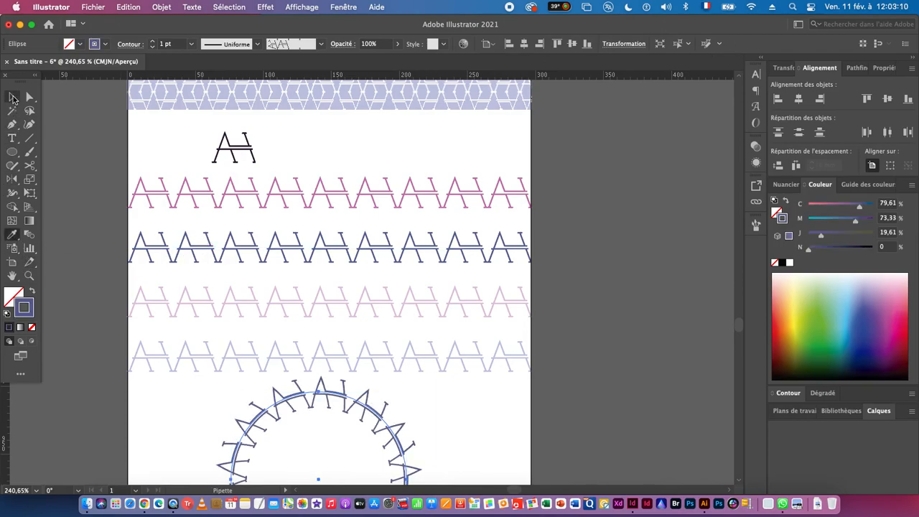
- Create a concentric copy of the blue circle scaled uniformly to 80%, and shrink it further about its centre to clear the outer ring
scroll(237, 337, "down", 5)
scroll(273, 381, "up", 3)
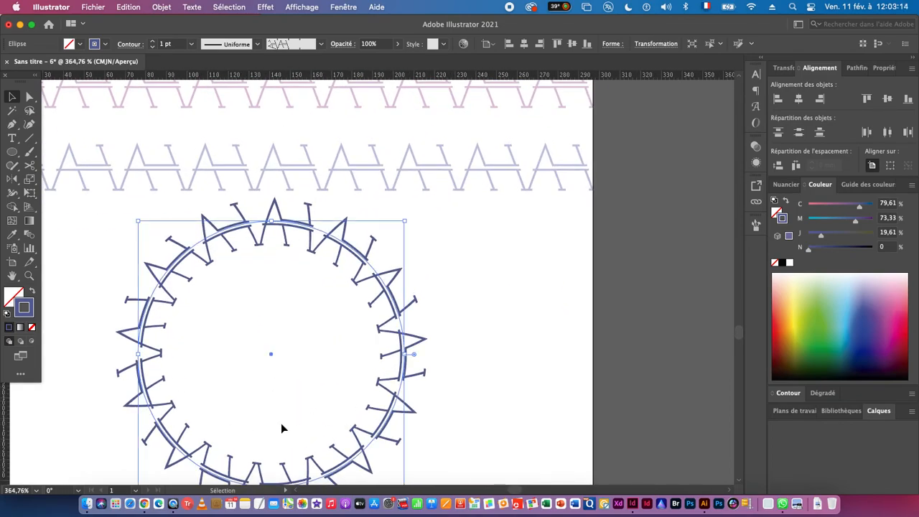
key("s")
key("Return")
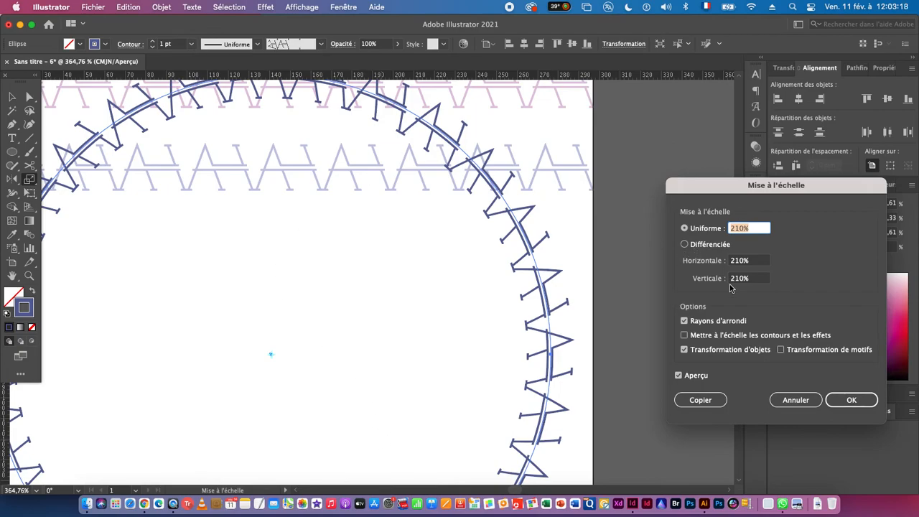
type("80")
left_click(699, 400)
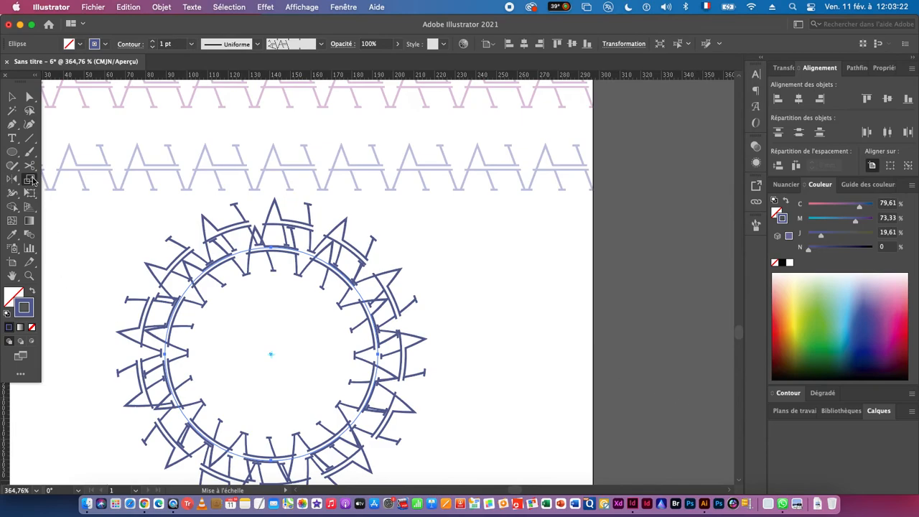
left_click(11, 97)
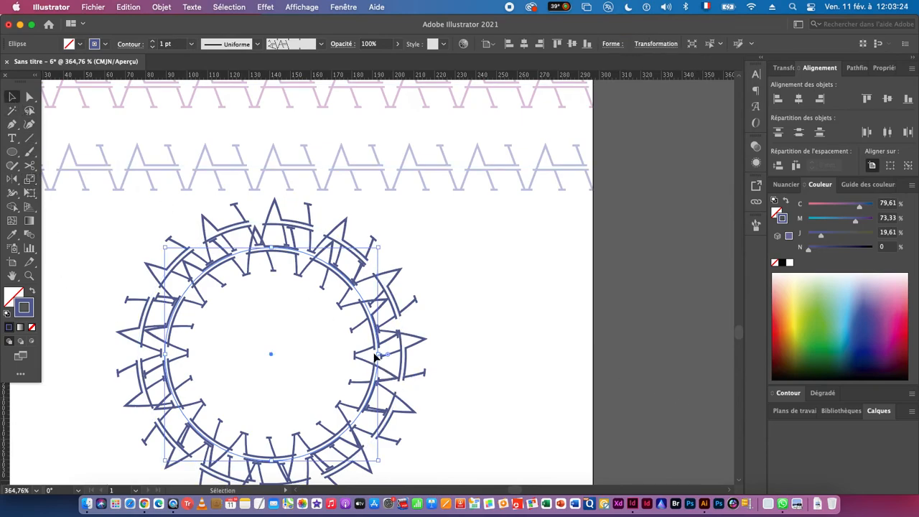
left_click_drag(377, 353, 355, 354)
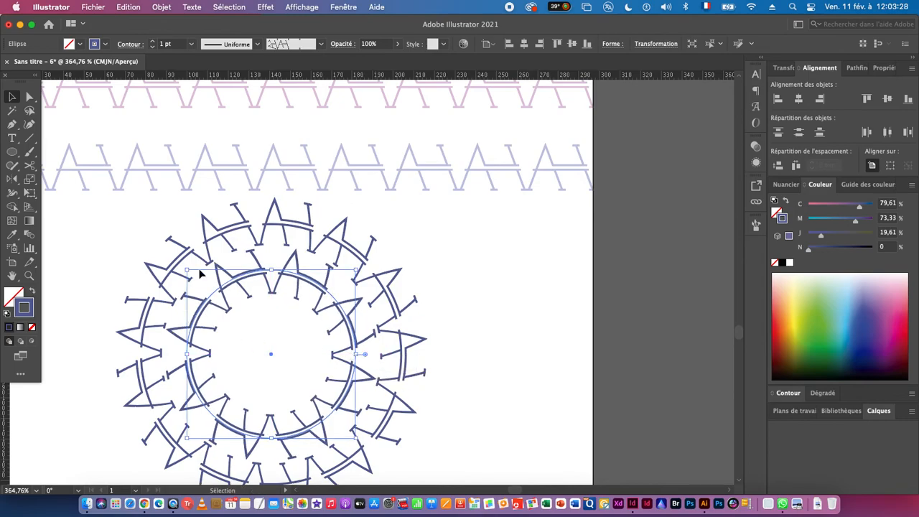
- Sample the dark pink monogram line's stroke colour onto the inner circle and deselect it
left_click(11, 234)
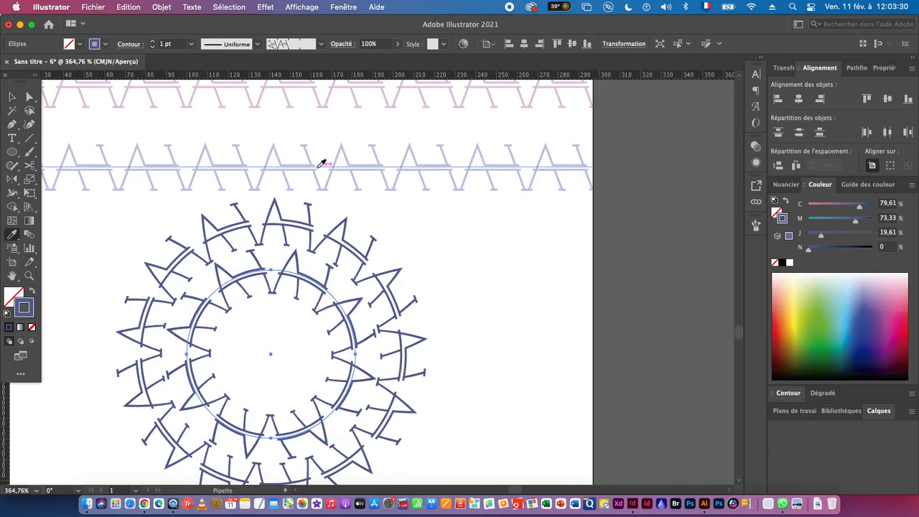
left_click_drag(324, 160, 270, 327)
left_click_drag(297, 172, 302, 255)
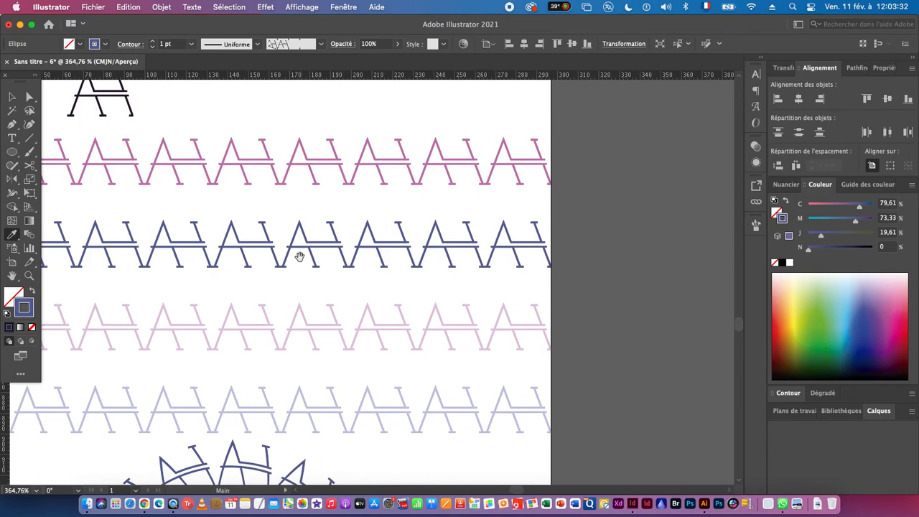
left_click(243, 158)
scroll(228, 277, "down", 6)
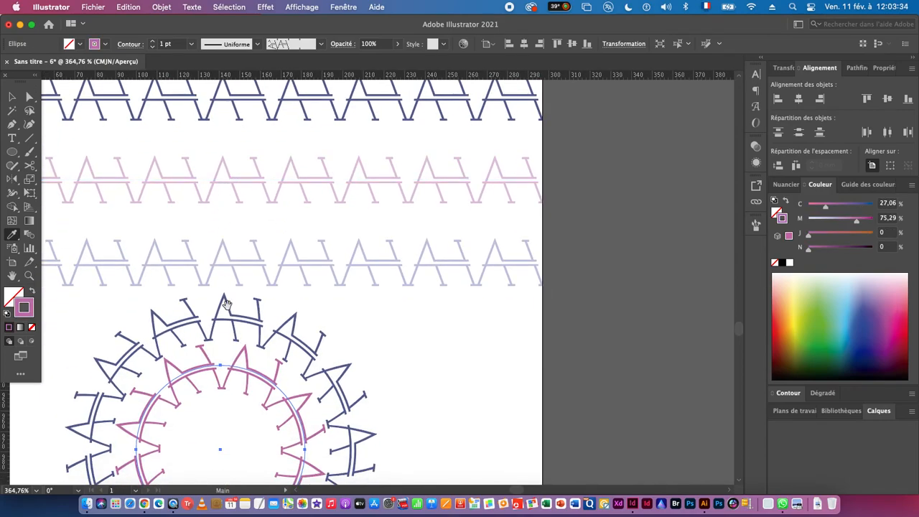
key("v")
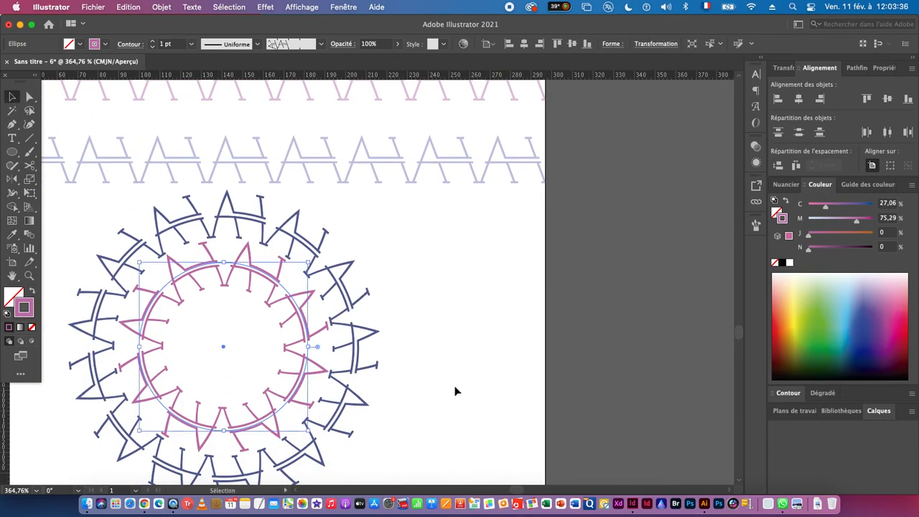
left_click(455, 390)
- Review the full artboard, from the monogram rings and patterns up to the logo evolution and colour versions
left_click_drag(420, 384, 300, 381)
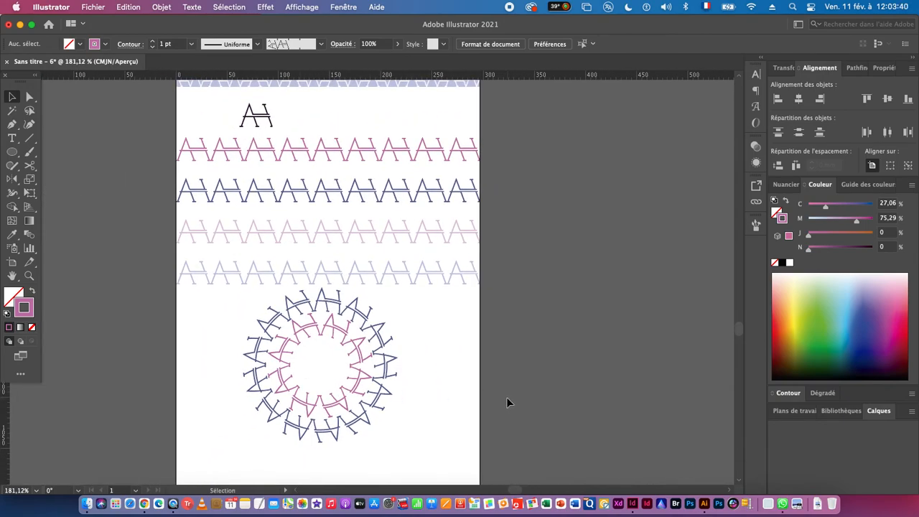
key("super+space")
left_click_drag(375, 378, 287, 374)
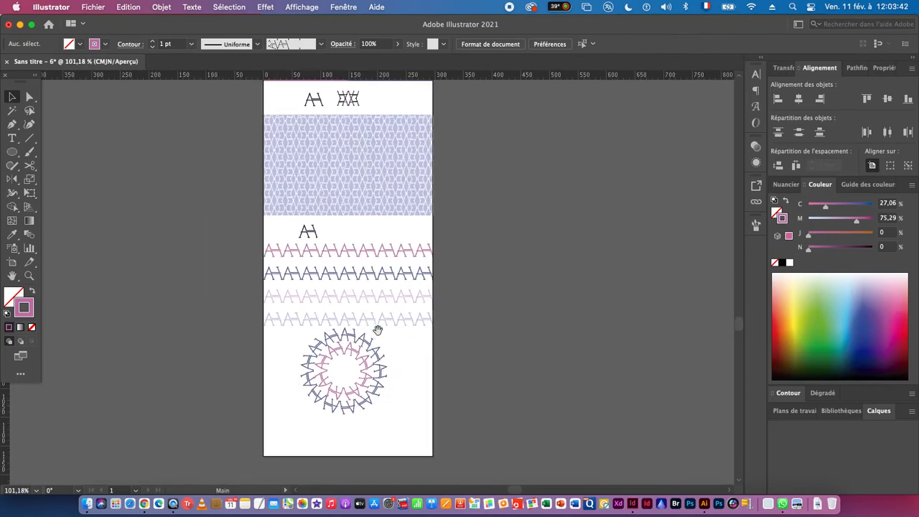
left_click_drag(378, 335, 316, 405)
key("super+space")
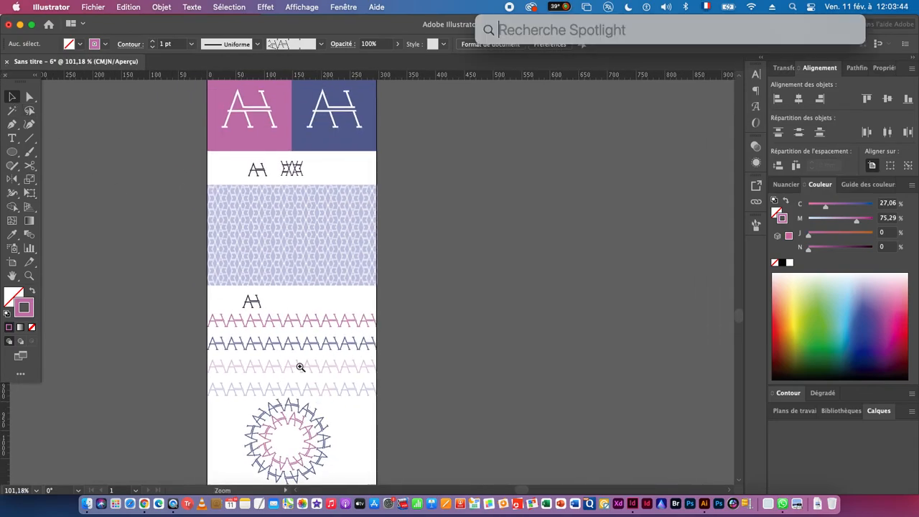
left_click_drag(299, 366, 220, 371)
left_click_drag(280, 326, 188, 423)
left_click_drag(238, 310, 305, 367)
left_click_drag(263, 239, 427, 280)
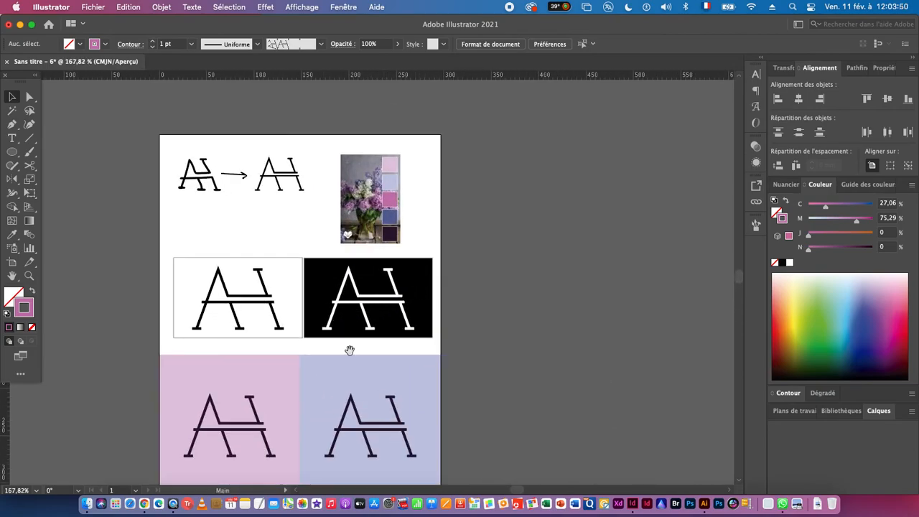
left_click_drag(353, 350, 348, 331)
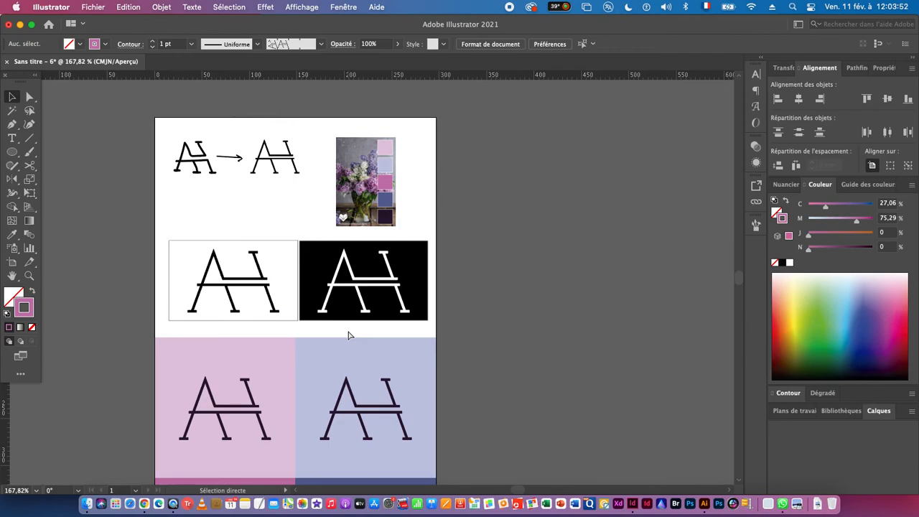
- Save the document in the Paysage folder as an Adobe PDF named AH_ plus the person's full name, using the [Illustrator par défaut] preset
key("super+s")
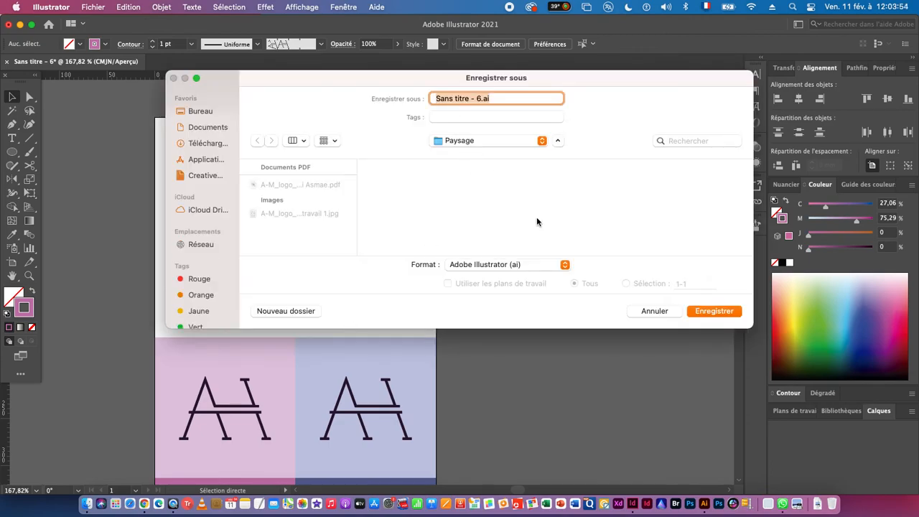
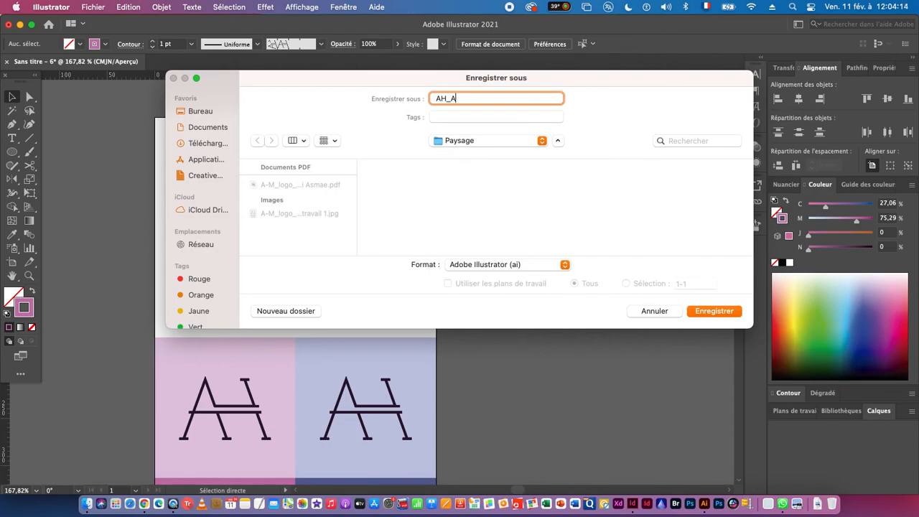
left_click(498, 265)
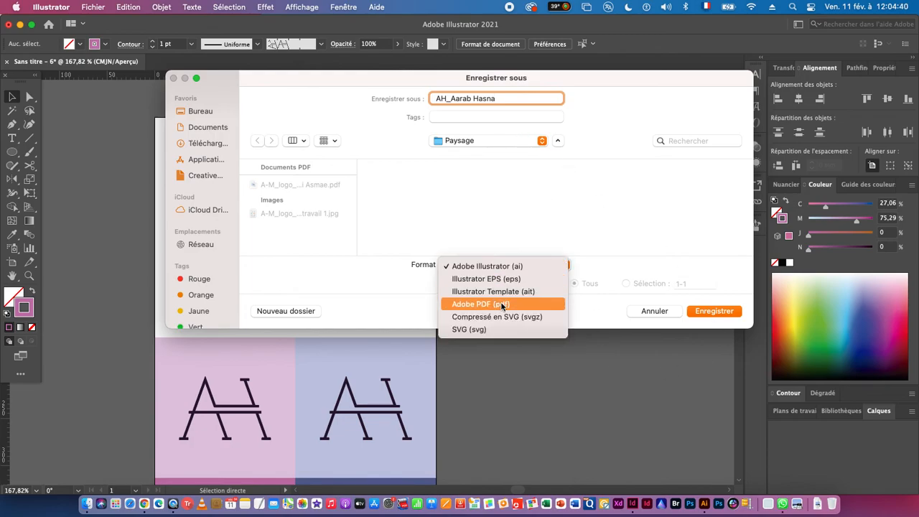
left_click(501, 306)
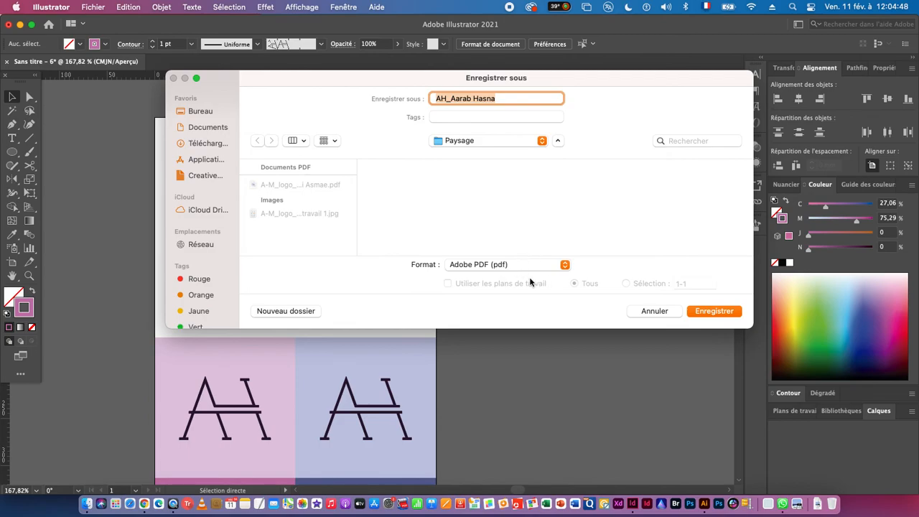
left_click(713, 311)
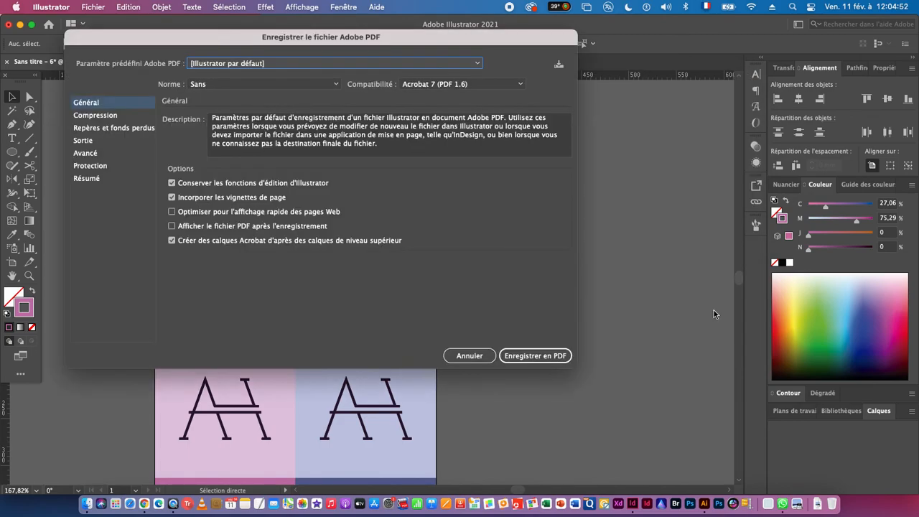
left_click(526, 356)
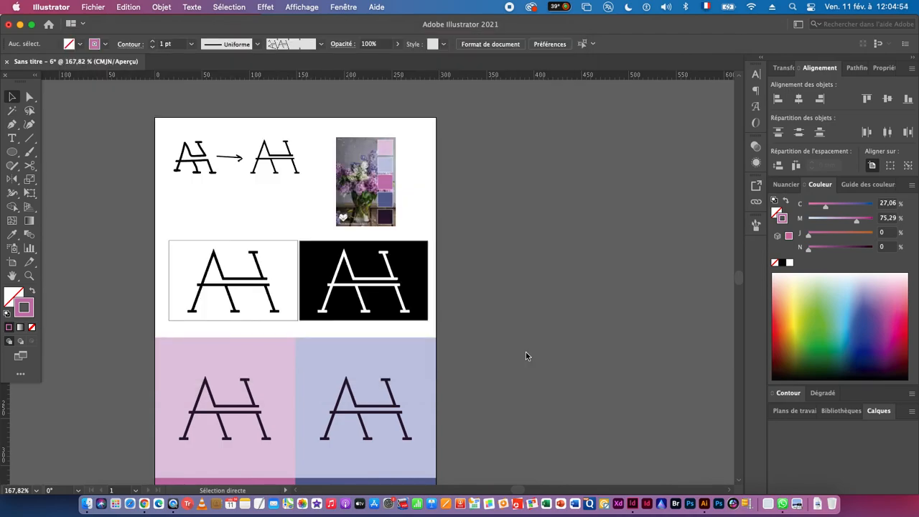
- Export all artboards as a JPEG into the Paysage folder, clipped to the artboards, in CMJN at quality 10 and 150 ppp
left_click(101, 7)
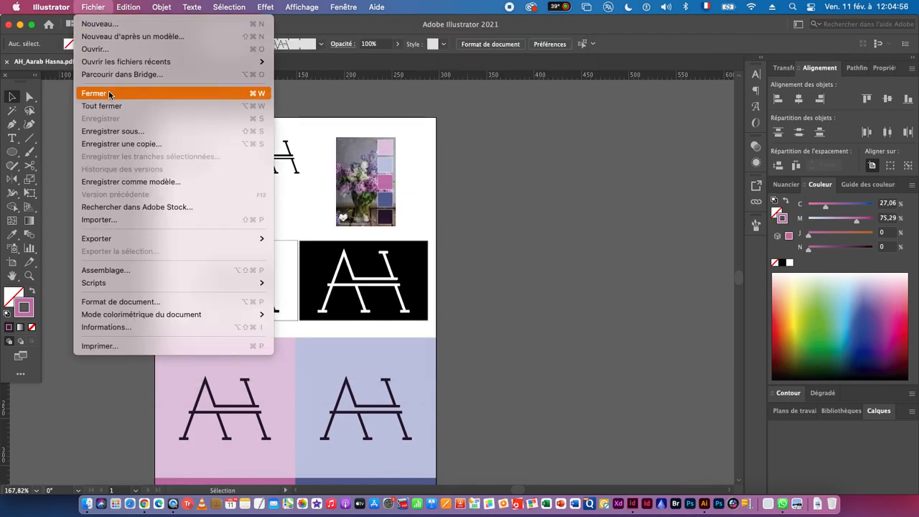
mouse_move(127, 242)
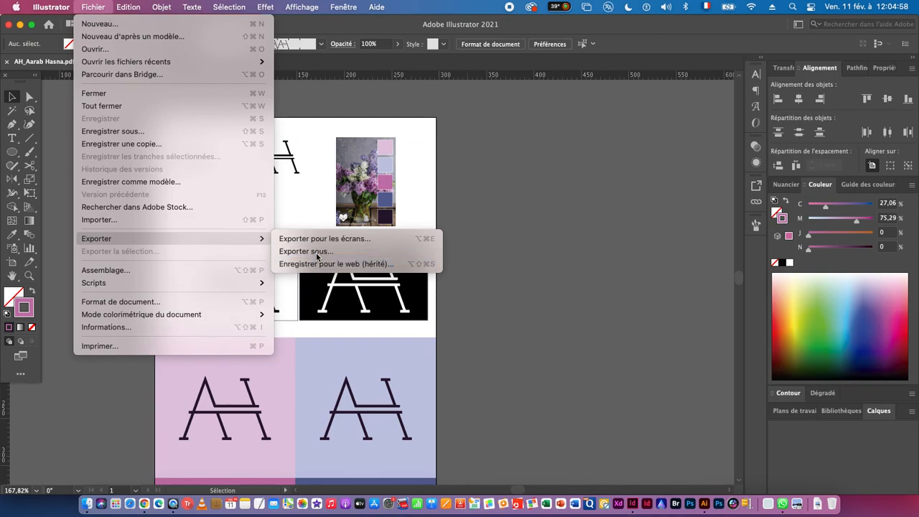
left_click(316, 251)
left_click(419, 264)
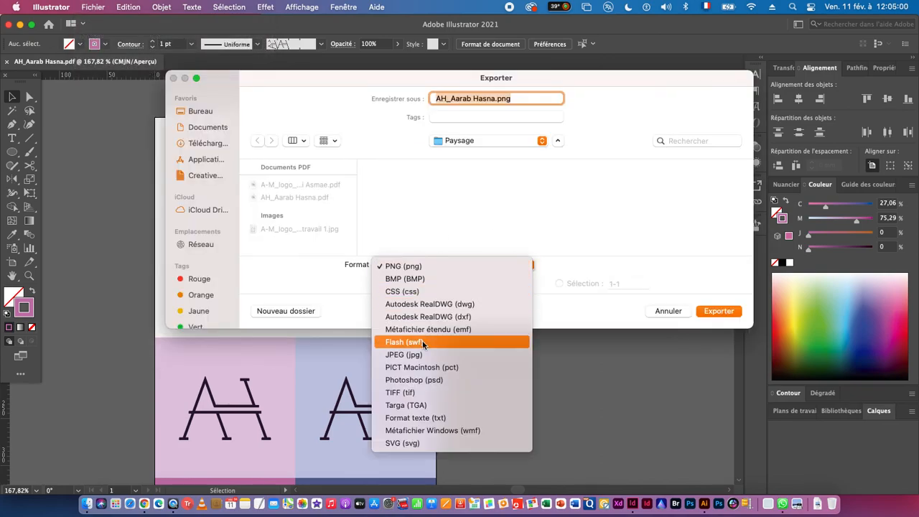
left_click(407, 355)
left_click(406, 285)
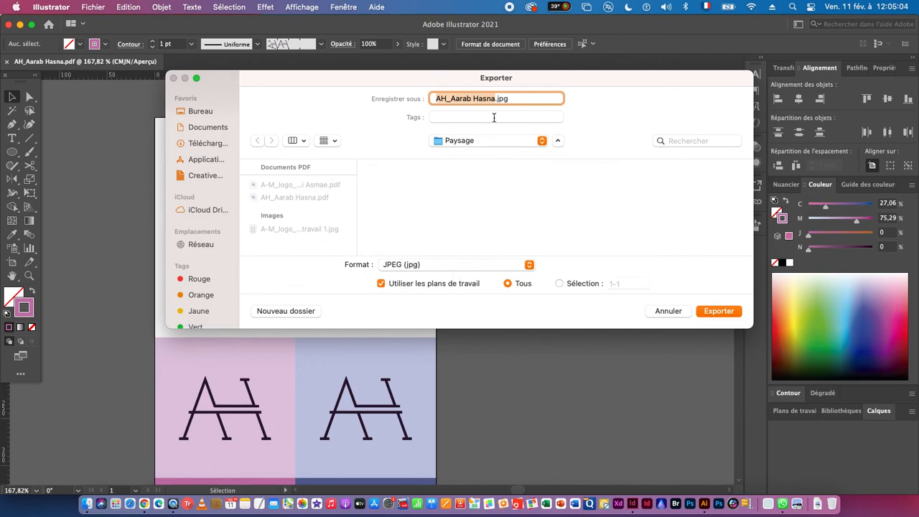
left_click(709, 314)
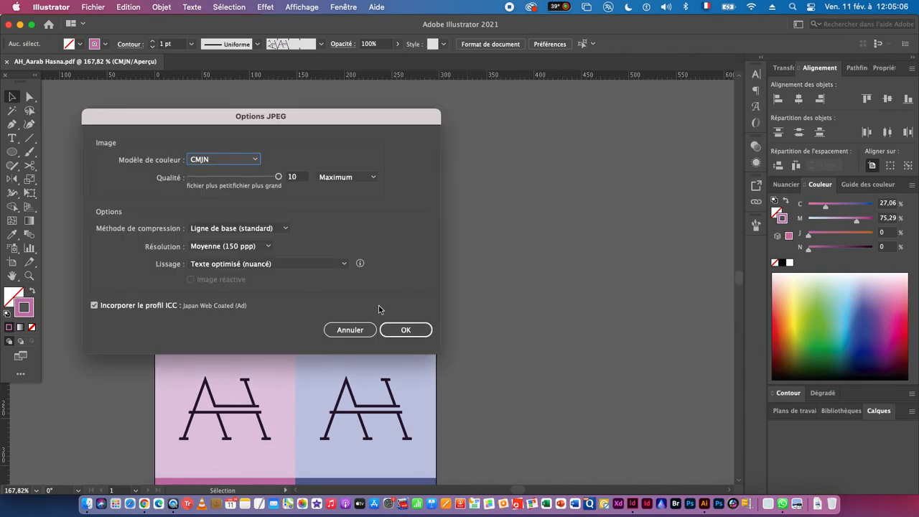
left_click(405, 329)
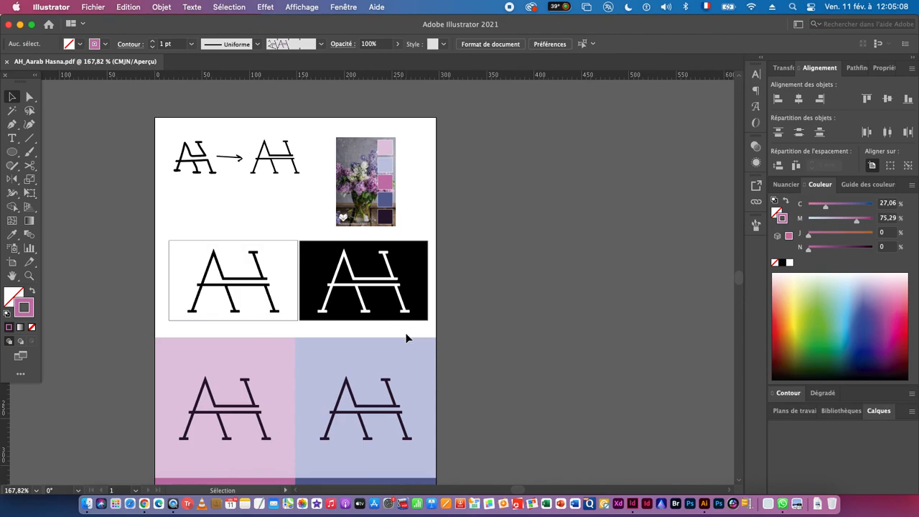
- Switch to WhatsApp
key("super+Tab")
key("super+Tab")
key("super+Tab")
key("super+Tab")
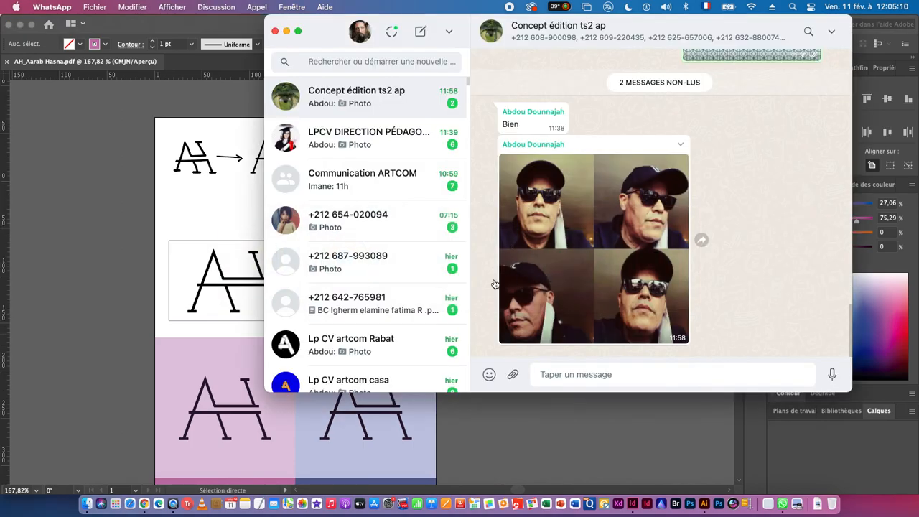
- Switch to Finder and send the AH_ PDF and its JPEG from the Paysage folder to the WhatsApp group Concept édition ts2 ap
key("super+Tab")
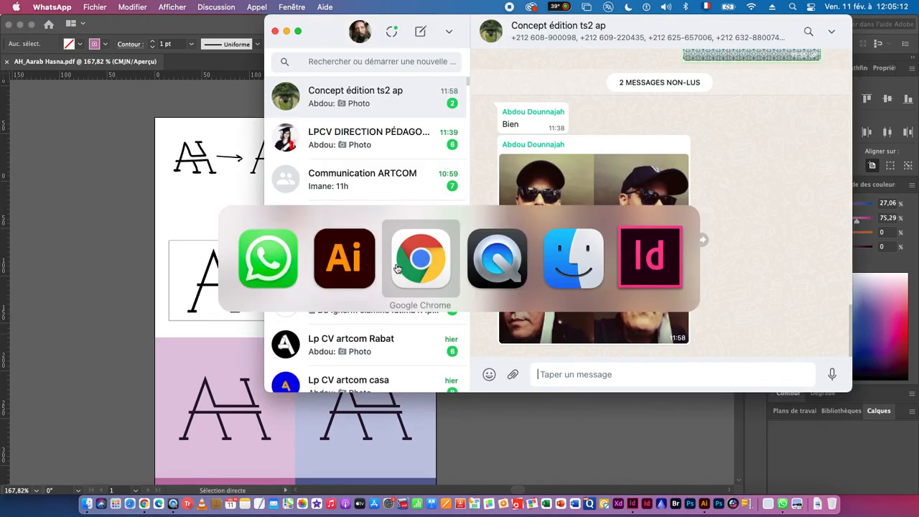
left_click(567, 268)
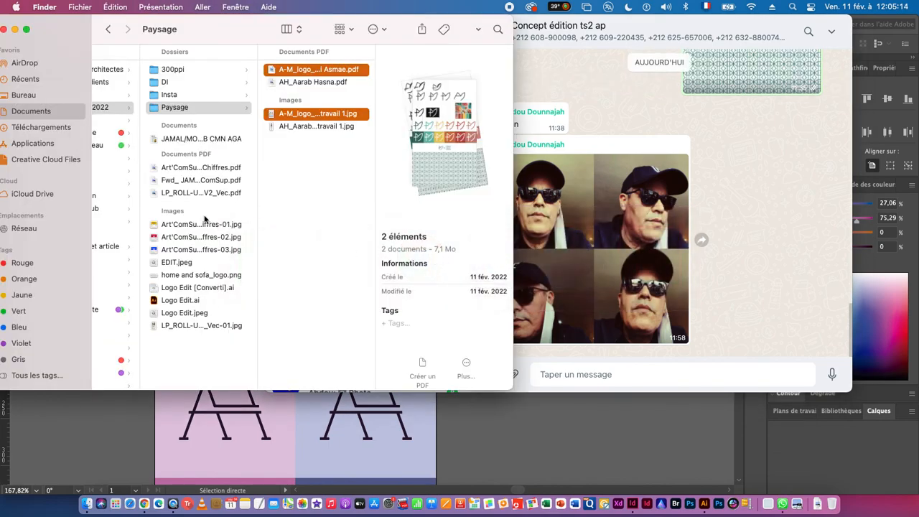
left_click(291, 84)
left_click(290, 127, "super")
left_click_drag(290, 128, 693, 204)
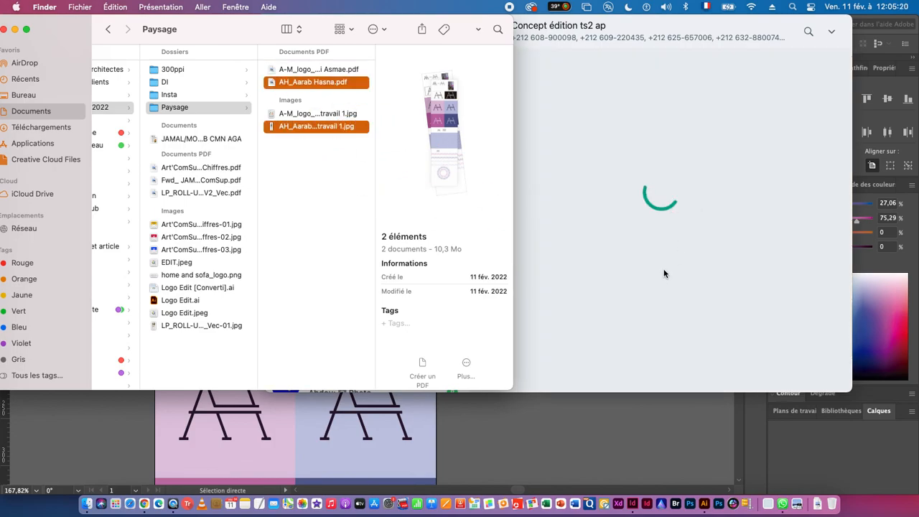
left_click(599, 260)
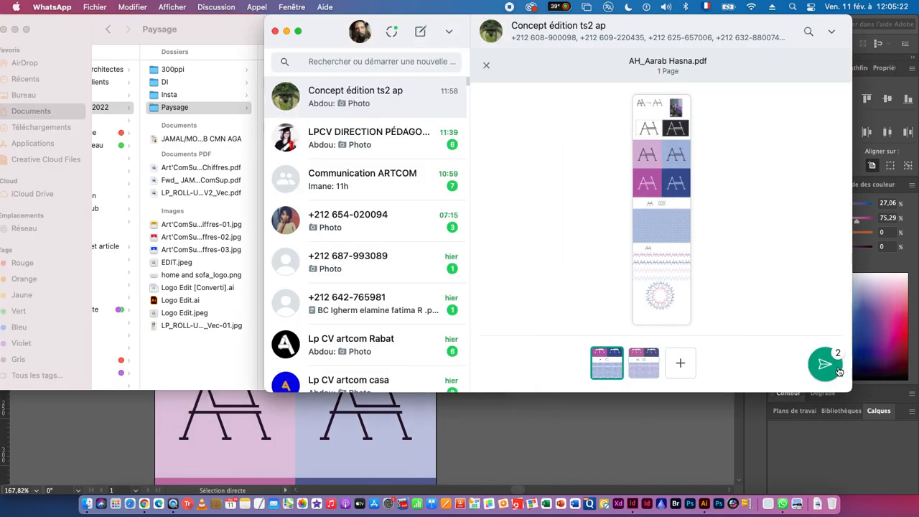
left_click(825, 364)
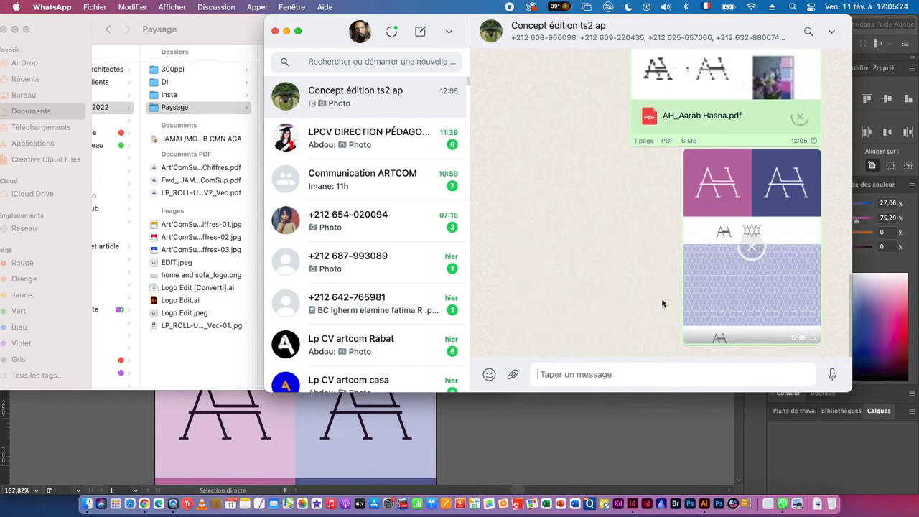
- Review the earlier leaf-like logo files and the newly sent AH files in the chat, and switch back to Illustrator
scroll(622, 282, "up", 10)
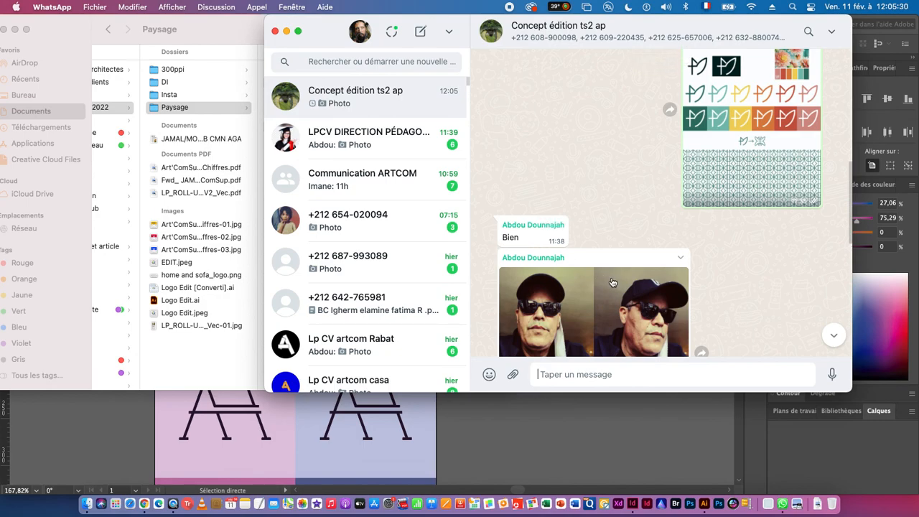
scroll(729, 190, "up", 4)
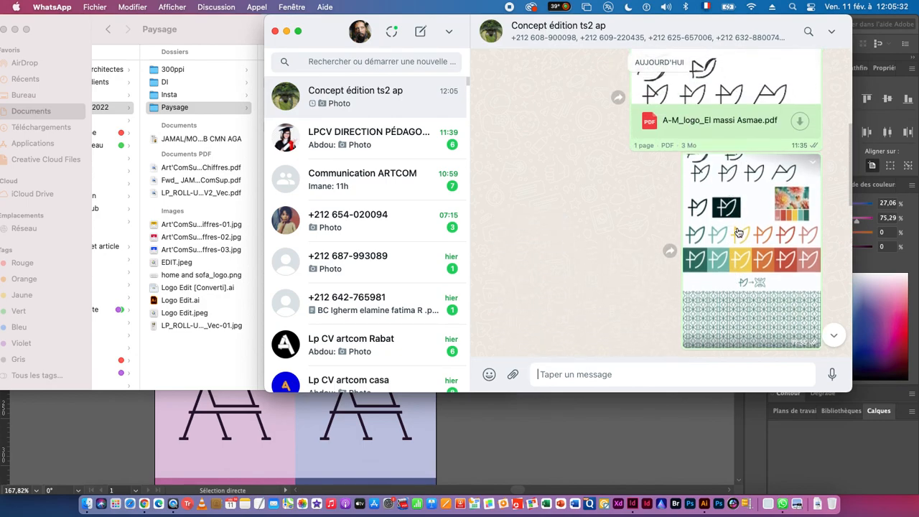
scroll(733, 245, "down", 10)
scroll(733, 247, "down", 2)
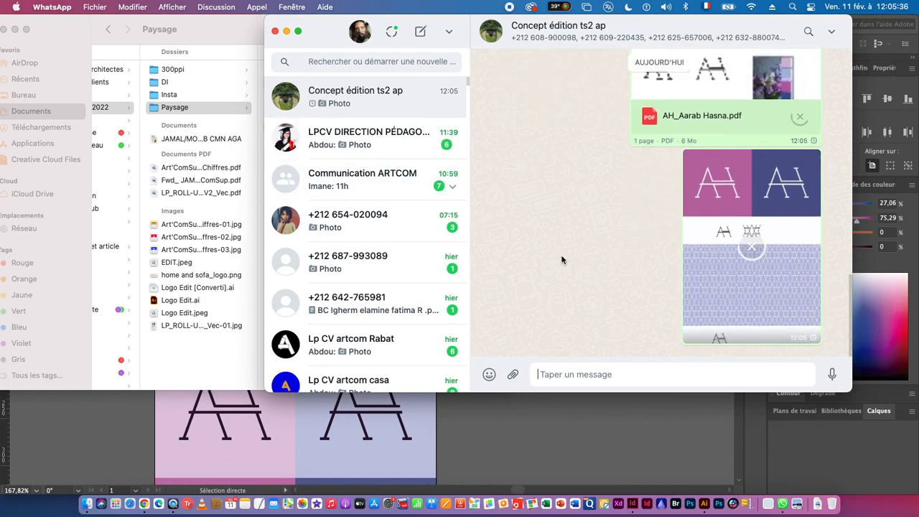
left_click(492, 436)
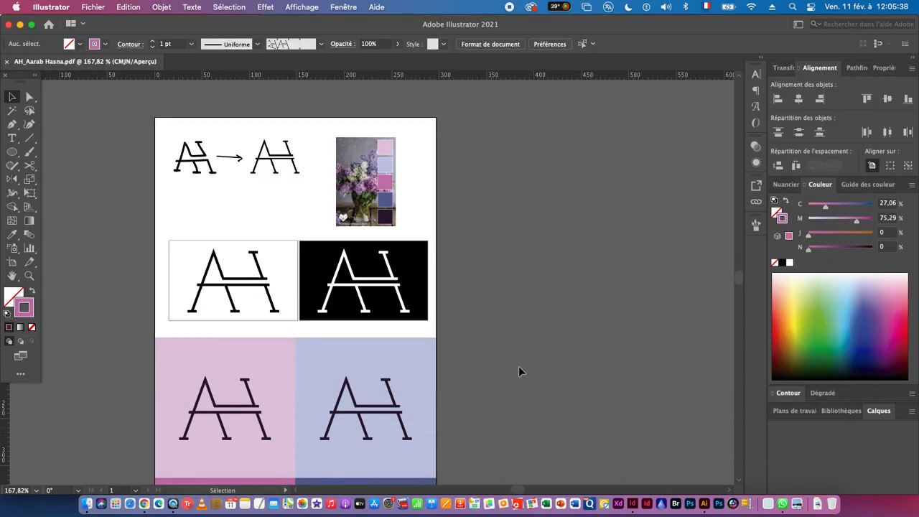